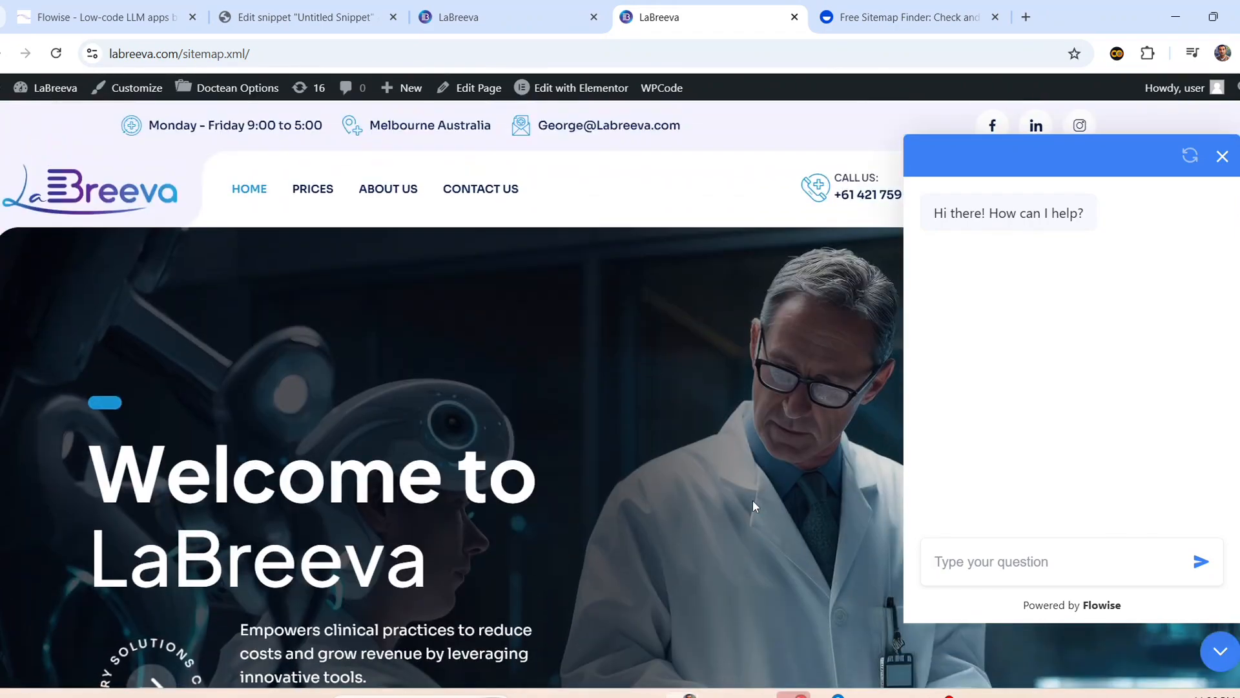
- Ask the LaBreeva website's chatbot "what is labreeva" and compare its answer with the home page text
{"action": "scroll", "coordinate": [754, 500], "scroll_direction": "down", "scroll_amount": 4}
{"action": "scroll", "coordinate": [775, 500], "scroll_direction": "up", "scroll_amount": 3}
{"action": "left_click", "coordinate": [970, 563]}
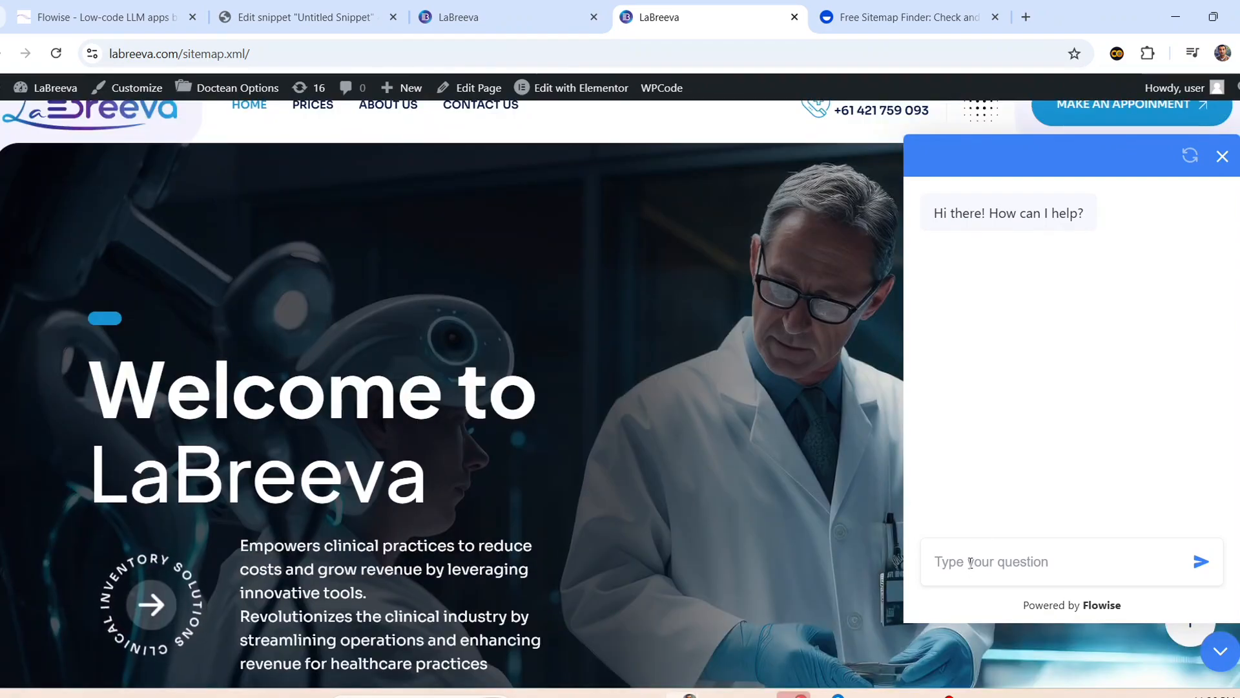
{"action": "scroll", "coordinate": [618, 469], "scroll_direction": "up", "scroll_amount": 2}
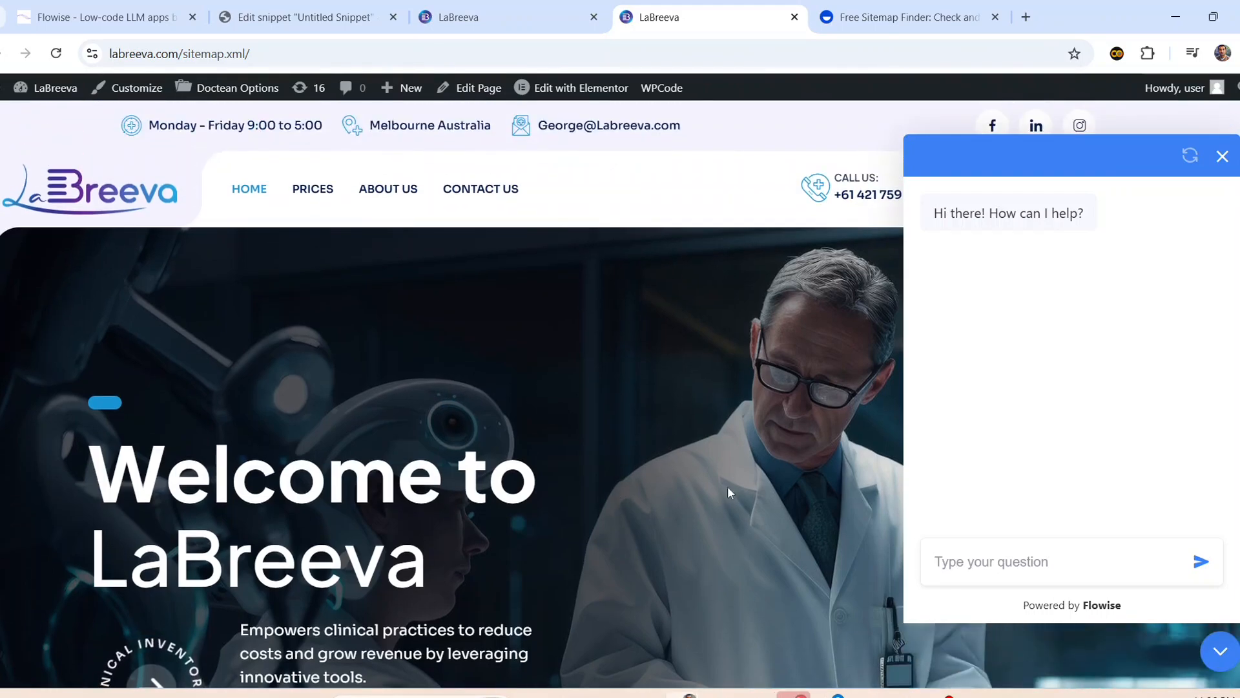
{"action": "type", "text": "what is labreeva"}
{"action": "key", "text": "Return"}
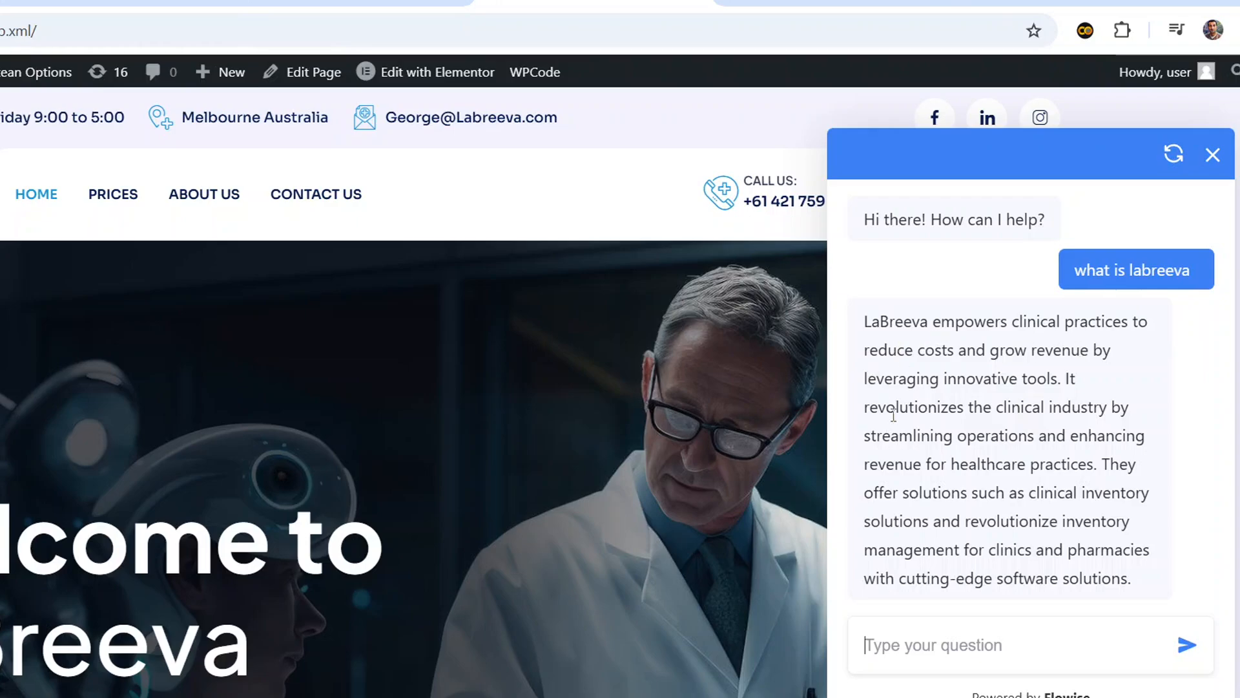
{"action": "scroll", "coordinate": [290, 382], "scroll_direction": "down", "scroll_amount": 5}
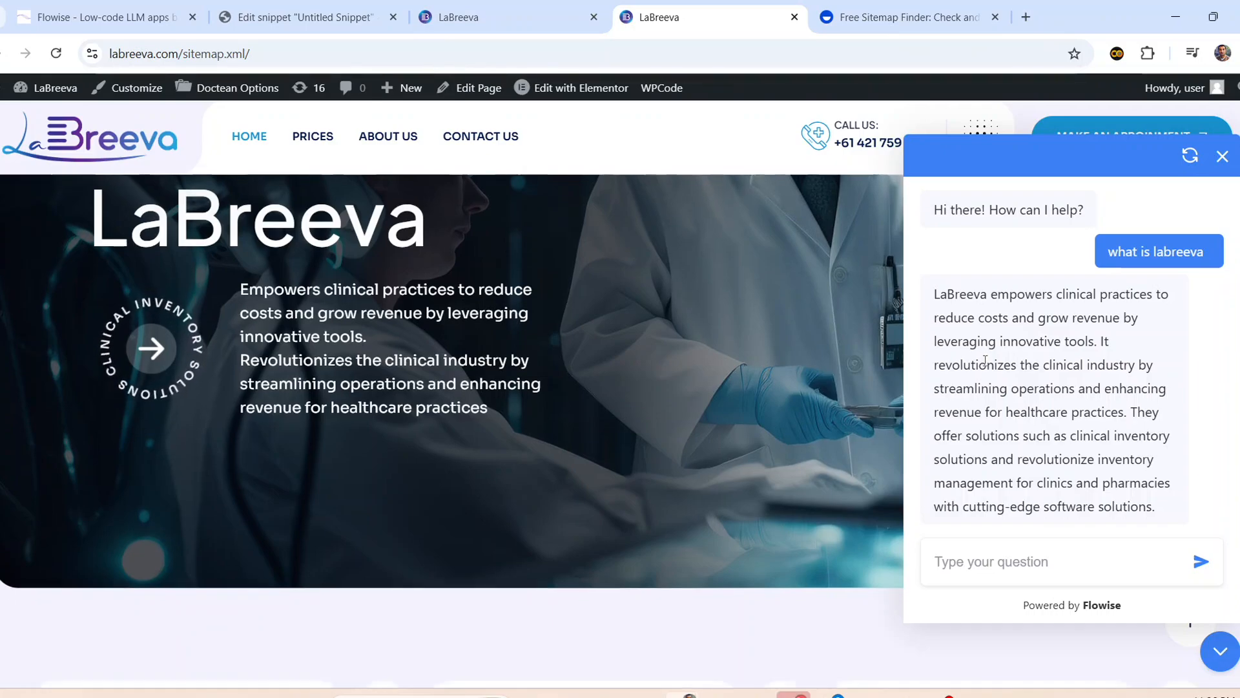
{"action": "scroll", "coordinate": [698, 401], "scroll_direction": "down", "scroll_amount": 1}
{"action": "scroll", "coordinate": [696, 393], "scroll_direction": "up", "scroll_amount": 3}
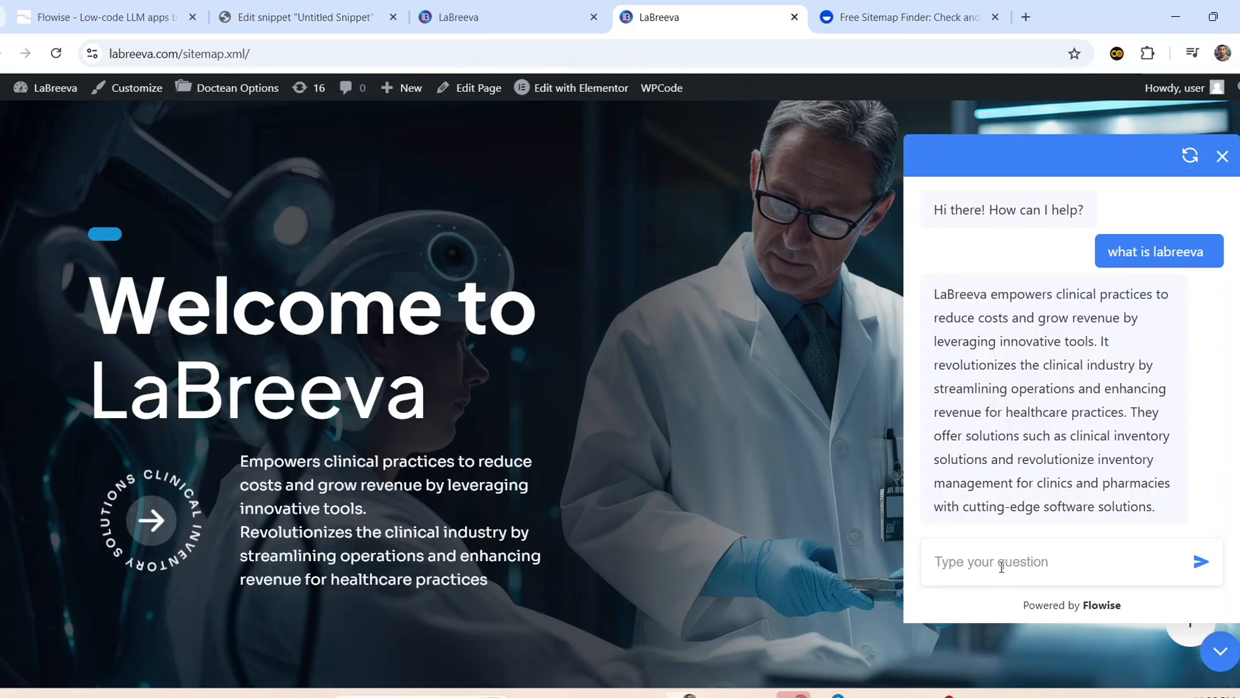
{"action": "scroll", "coordinate": [549, 431], "scroll_direction": "down", "scroll_amount": 5}
{"action": "scroll", "coordinate": [547, 433], "scroll_direction": "down", "scroll_amount": 5}
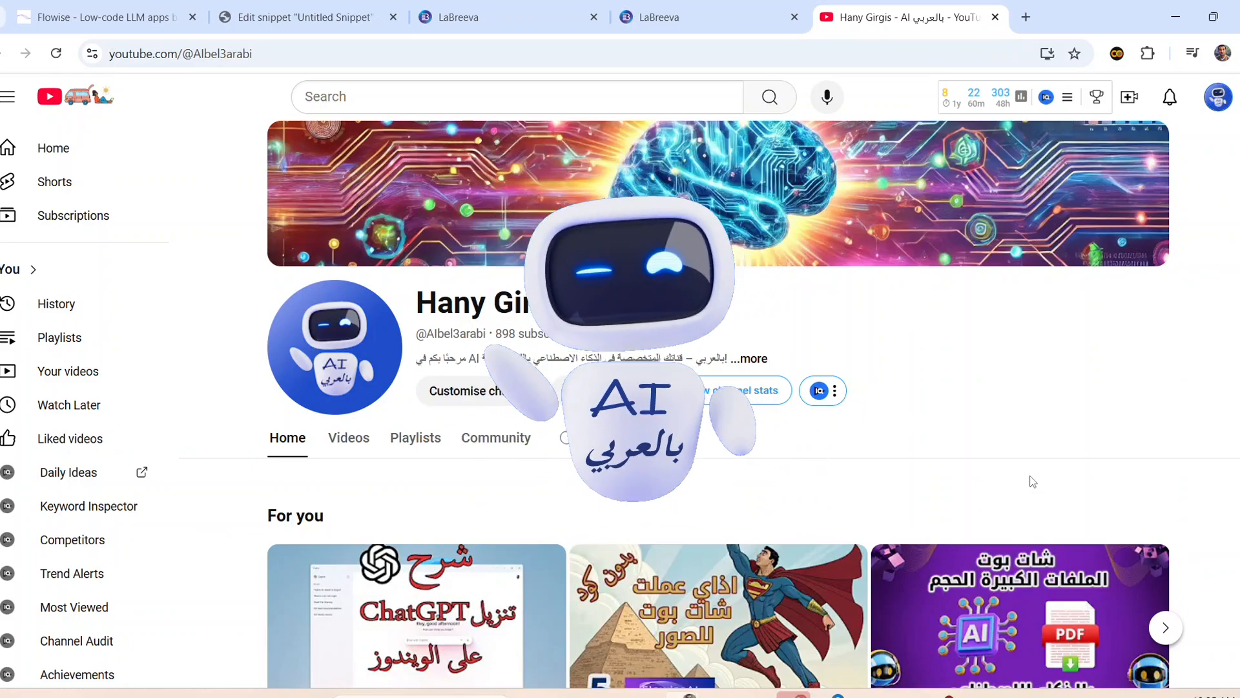
{"action": "scroll", "coordinate": [1032, 481], "scroll_direction": "down", "scroll_amount": 8}
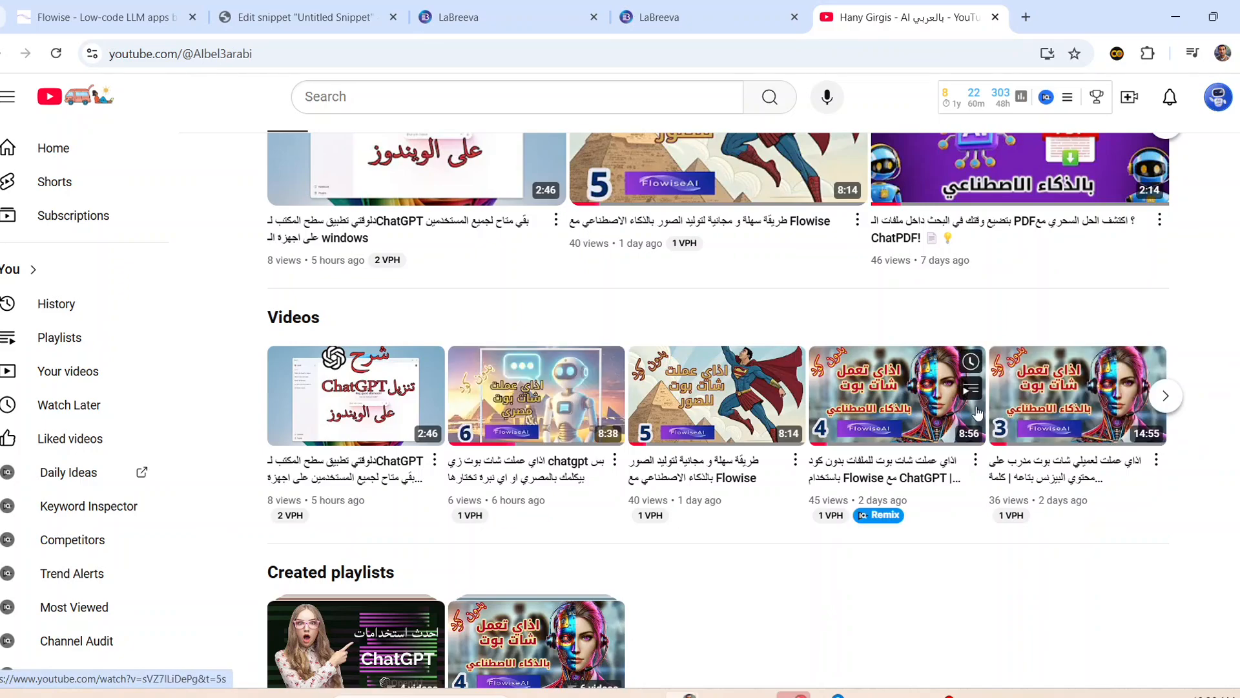
{"action": "scroll", "coordinate": [882, 407], "scroll_direction": "up", "scroll_amount": 1}
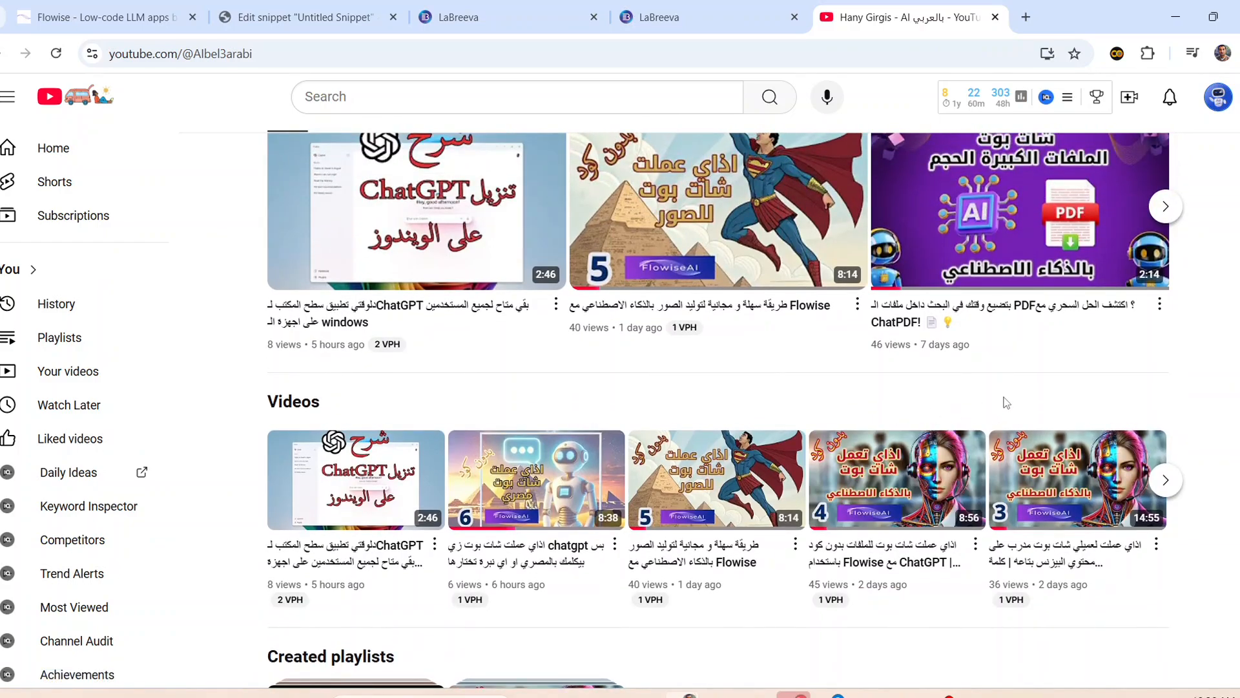
{"action": "scroll", "coordinate": [1007, 402], "scroll_direction": "up", "scroll_amount": 6}
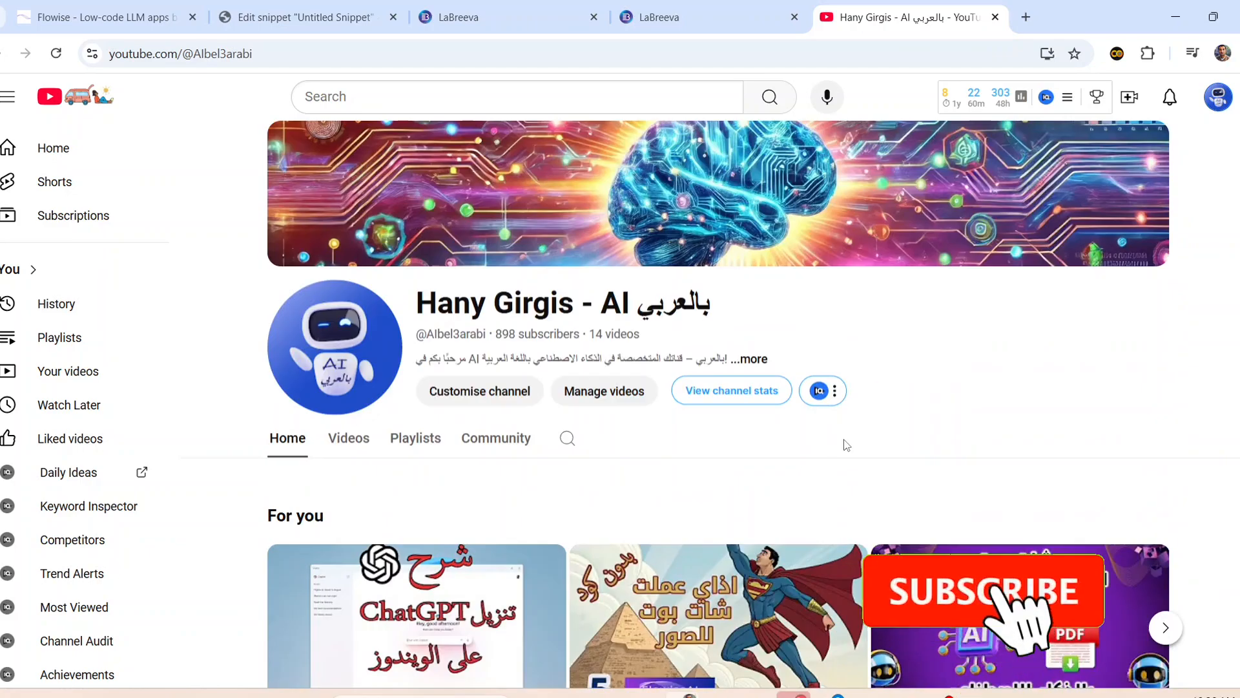
{"action": "scroll", "coordinate": [905, 429], "scroll_direction": "down", "scroll_amount": 2}
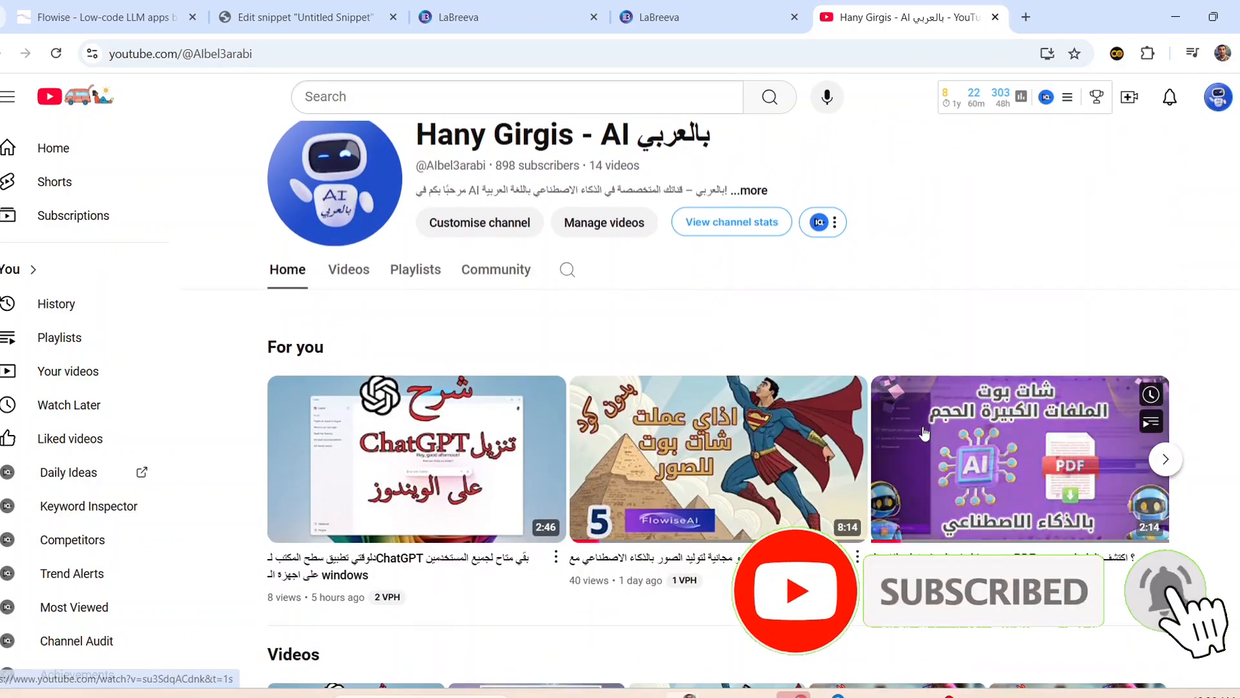
{"action": "scroll", "coordinate": [925, 434], "scroll_direction": "down", "scroll_amount": 7}
- Switch to the Labreeva chatflow in Flowise and review the existing test conversation in its chat, then close it
{"action": "left_click", "coordinate": [120, 6]}
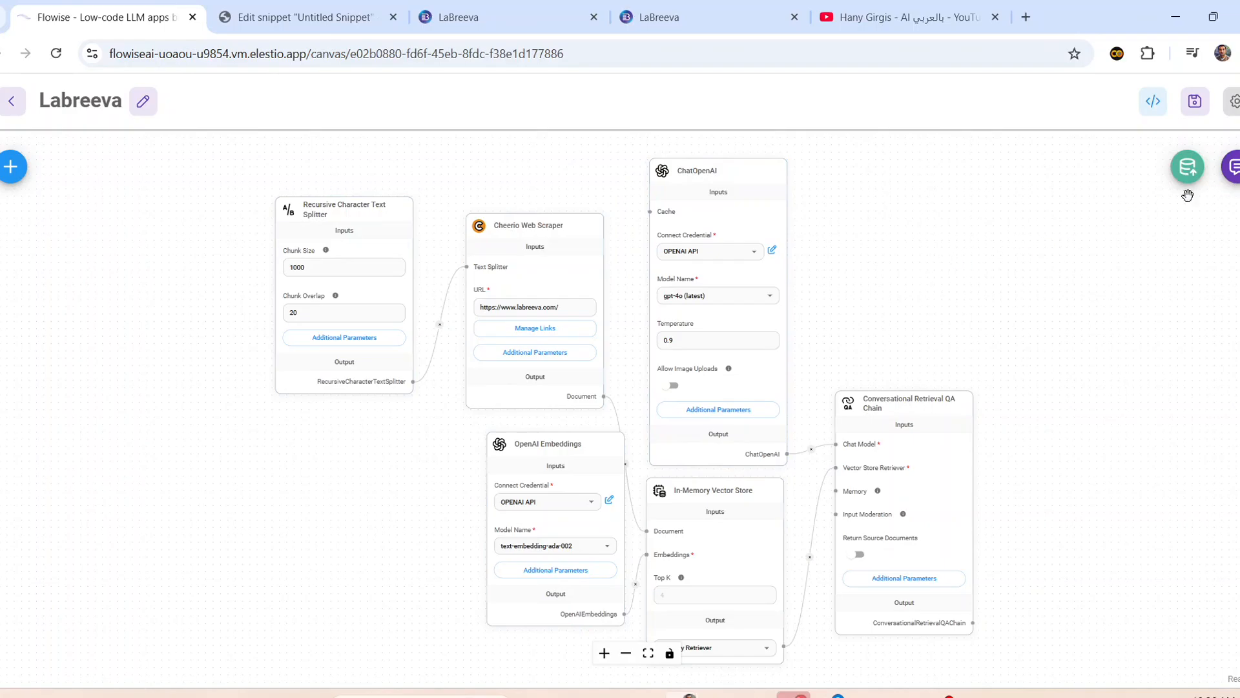
{"action": "left_click", "coordinate": [1232, 168]}
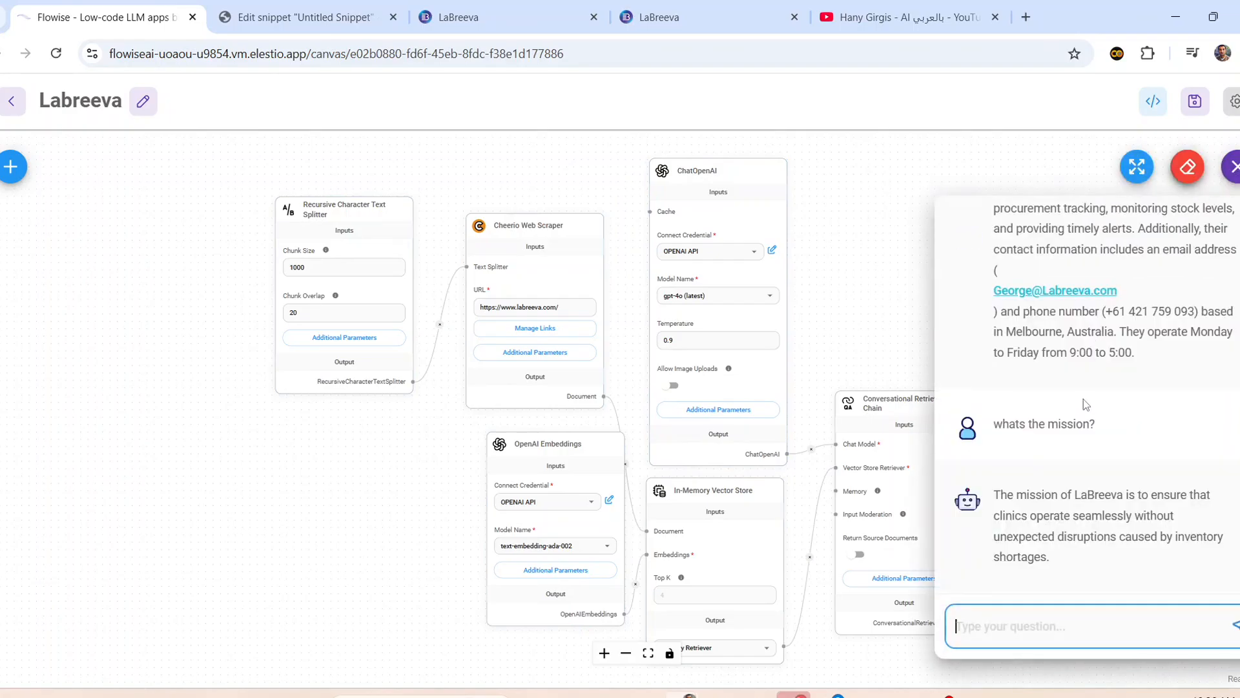
{"action": "scroll", "coordinate": [1074, 306], "scroll_direction": "up", "scroll_amount": 1}
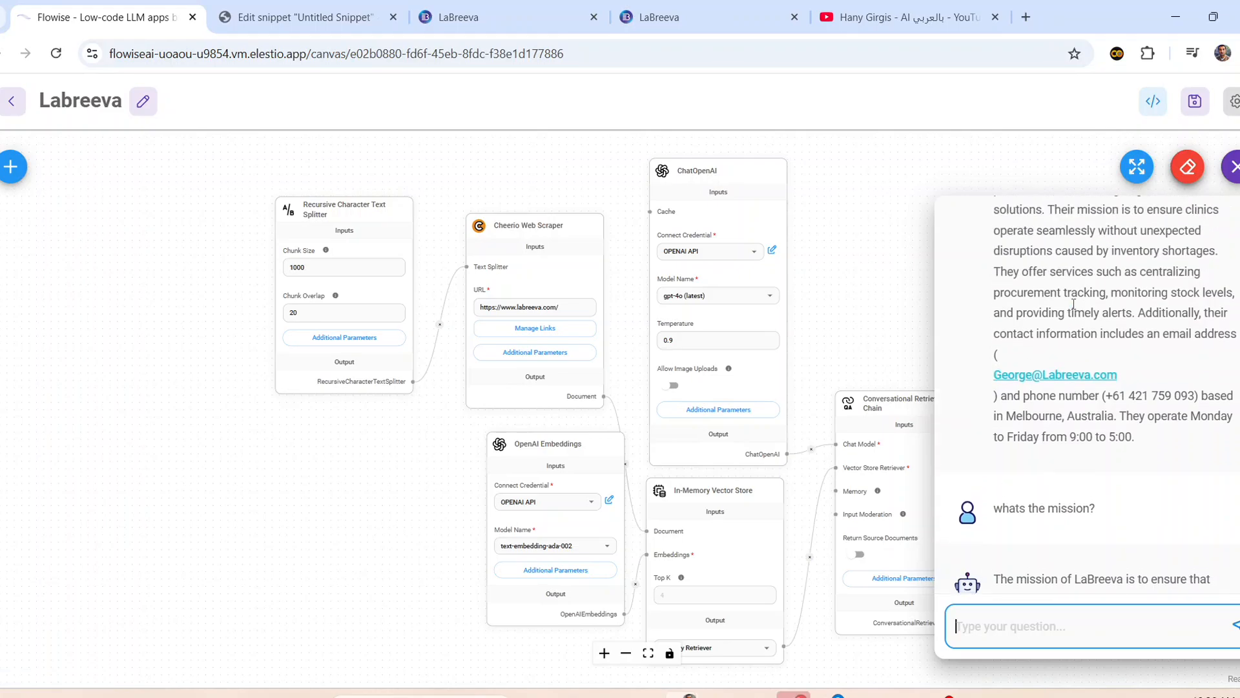
{"action": "scroll", "coordinate": [1074, 308], "scroll_direction": "down", "scroll_amount": 1}
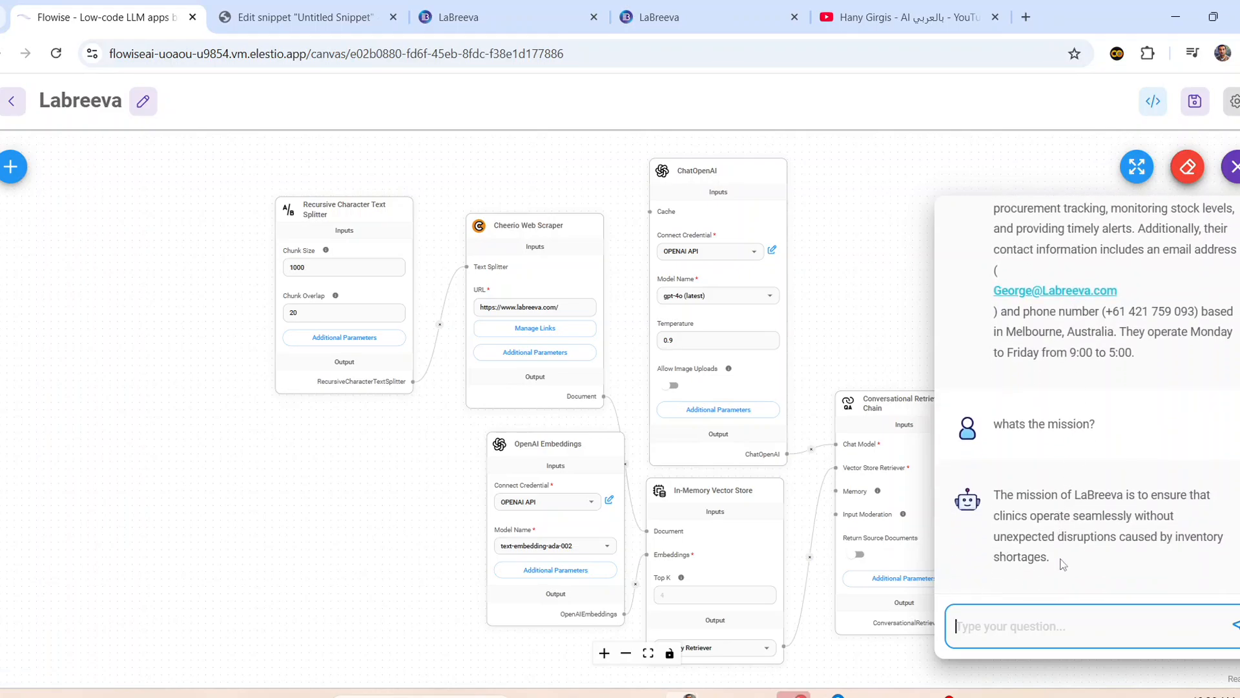
{"action": "left_click", "coordinate": [1047, 180]}
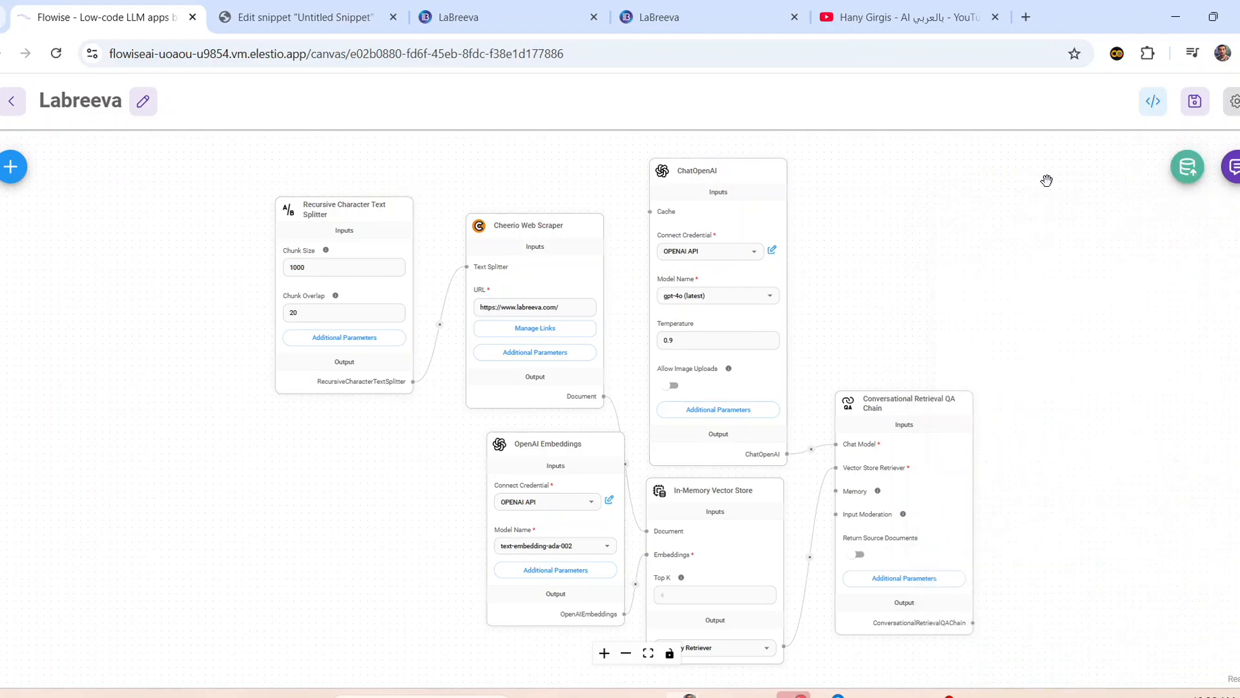
- View the message history of the Labreeva chatflow and return to the canvas
{"action": "left_click", "coordinate": [1234, 101]}
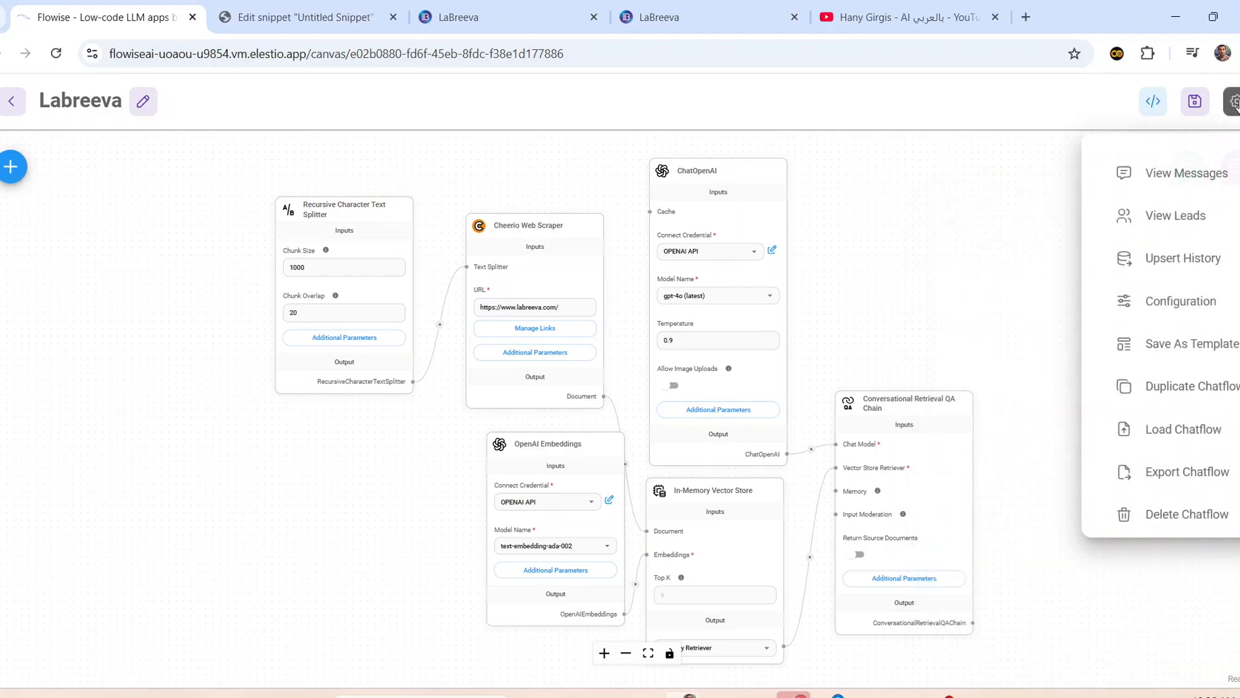
{"action": "left_click", "coordinate": [1174, 176]}
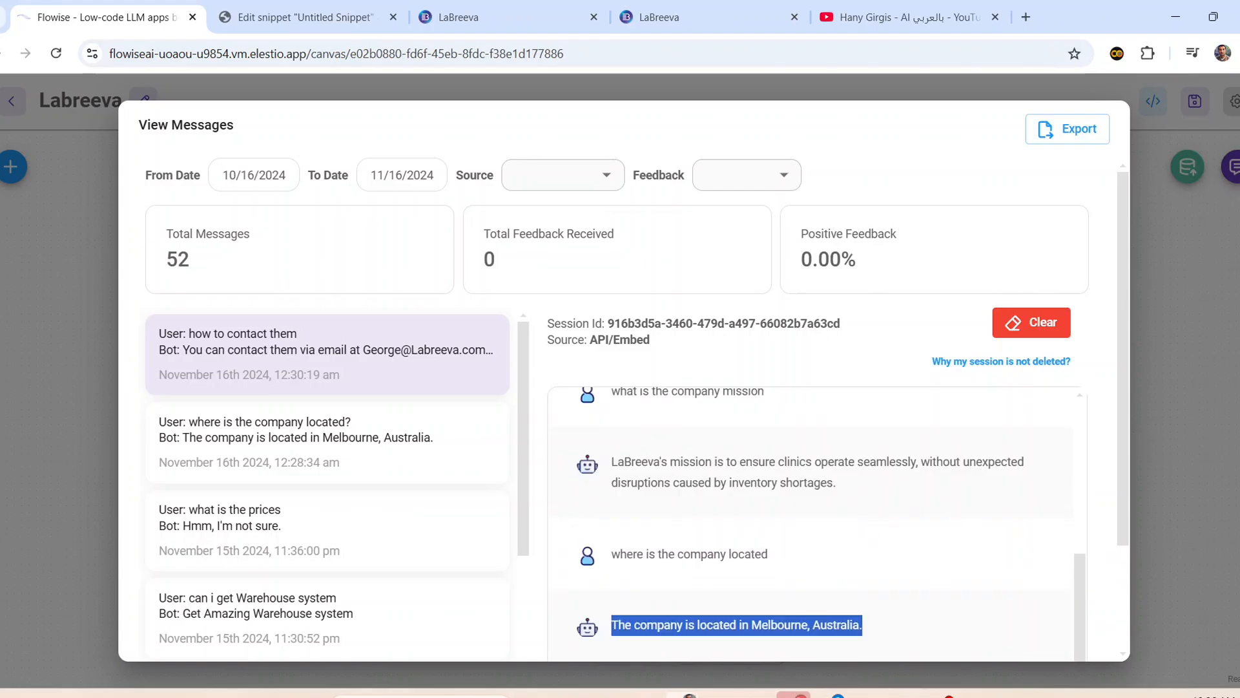
{"action": "left_click", "coordinate": [1182, 420]}
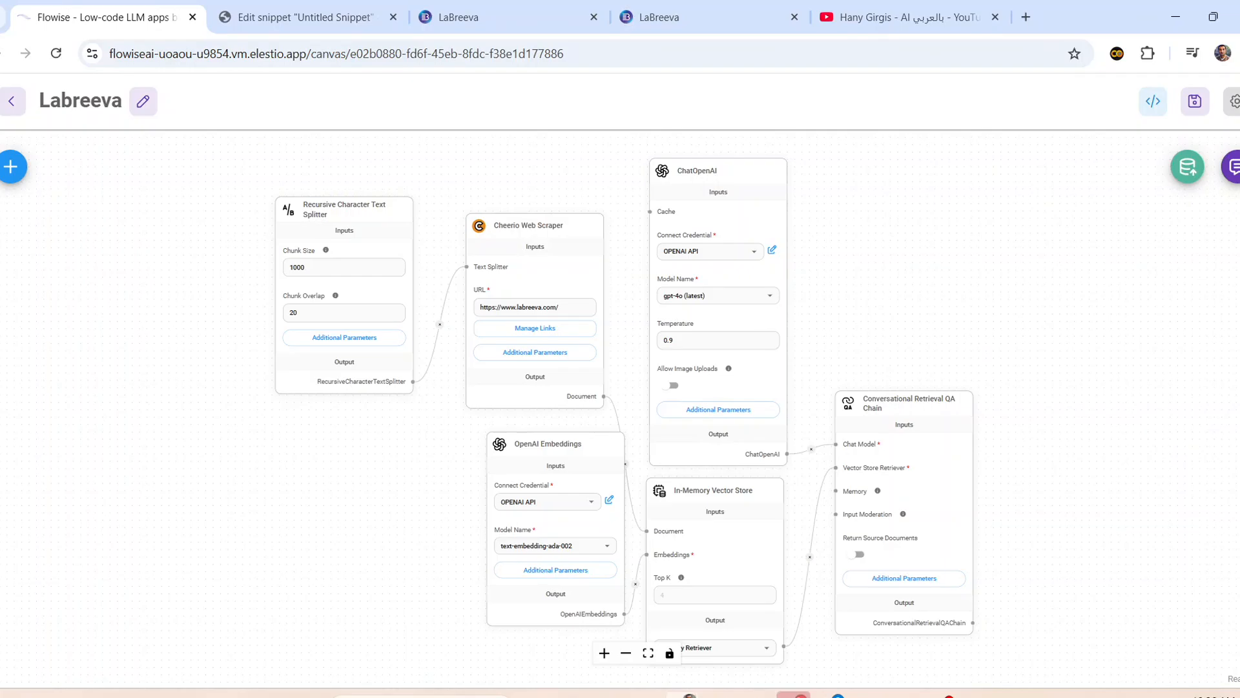
- Create a new chatflow saved as "Labreeva" and view its website embed code
{"action": "left_click", "coordinate": [15, 105]}
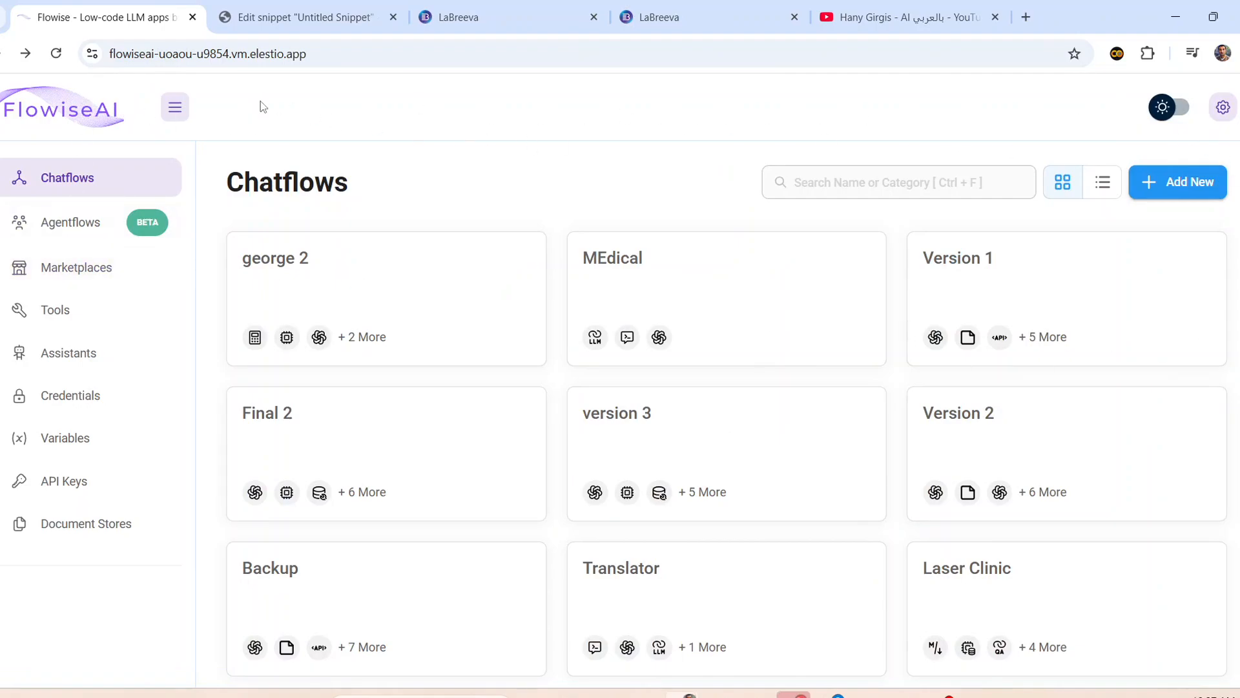
{"action": "left_click", "coordinate": [1167, 191]}
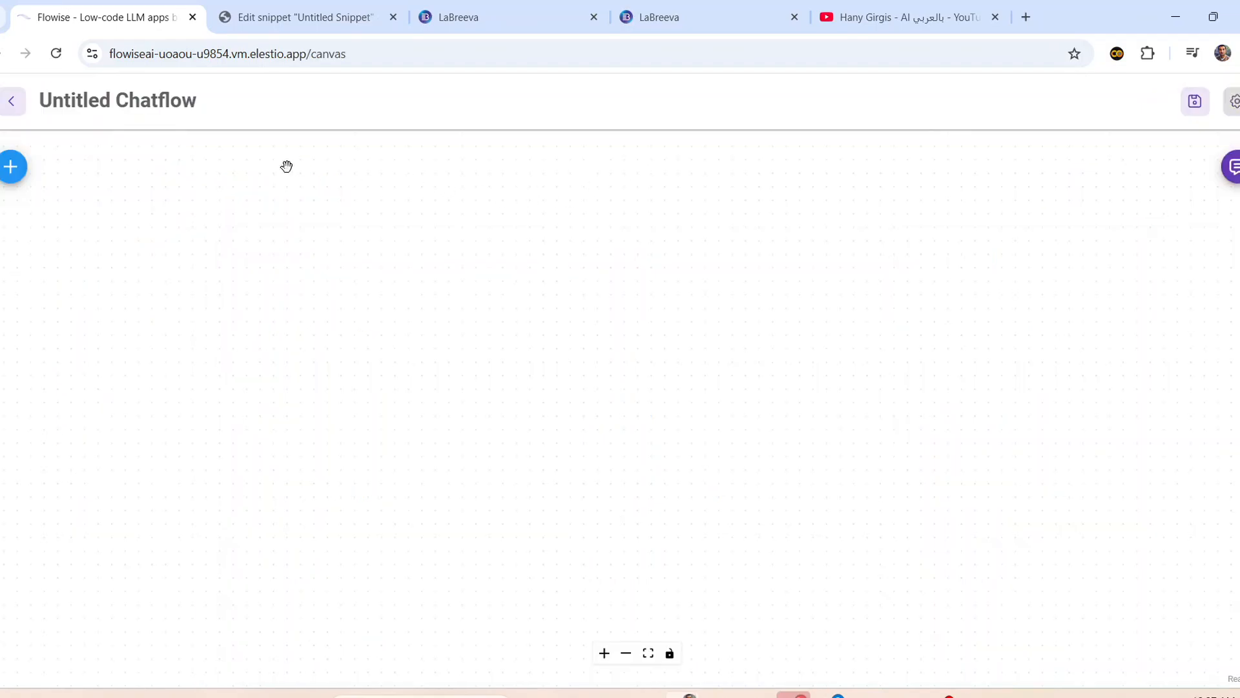
{"action": "left_click", "coordinate": [1194, 104]}
{"action": "left_click", "coordinate": [610, 382]}
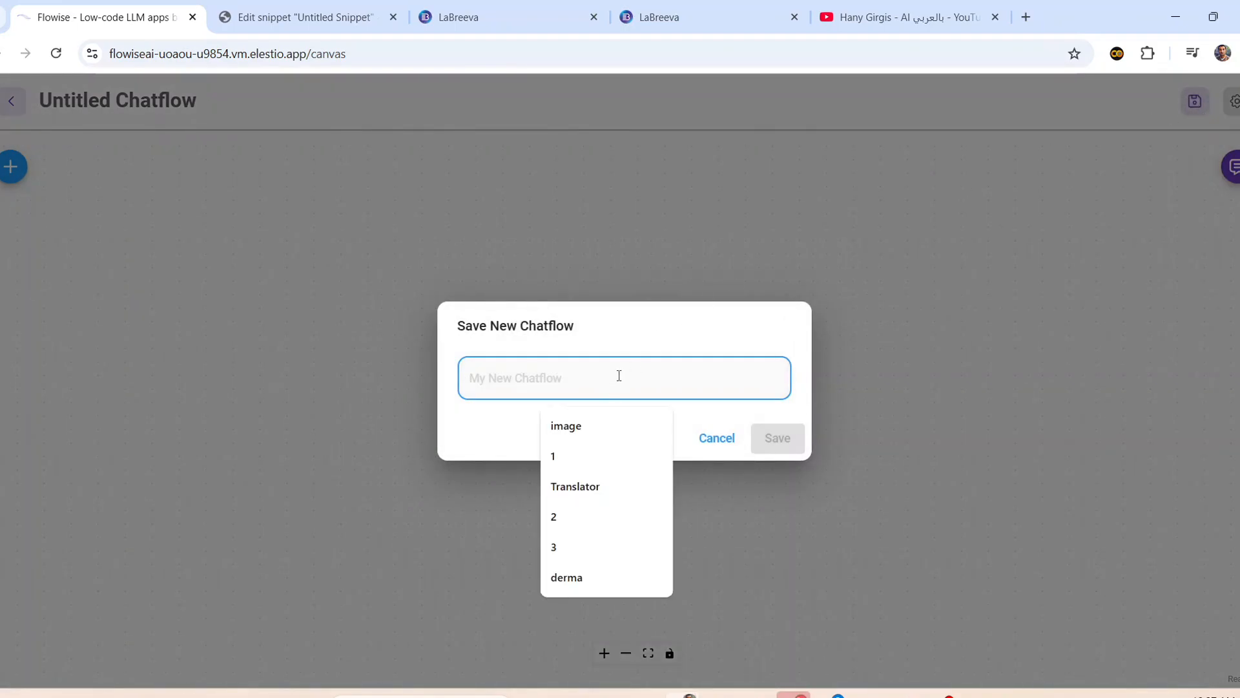
{"action": "type", "text": "Labreeva"}
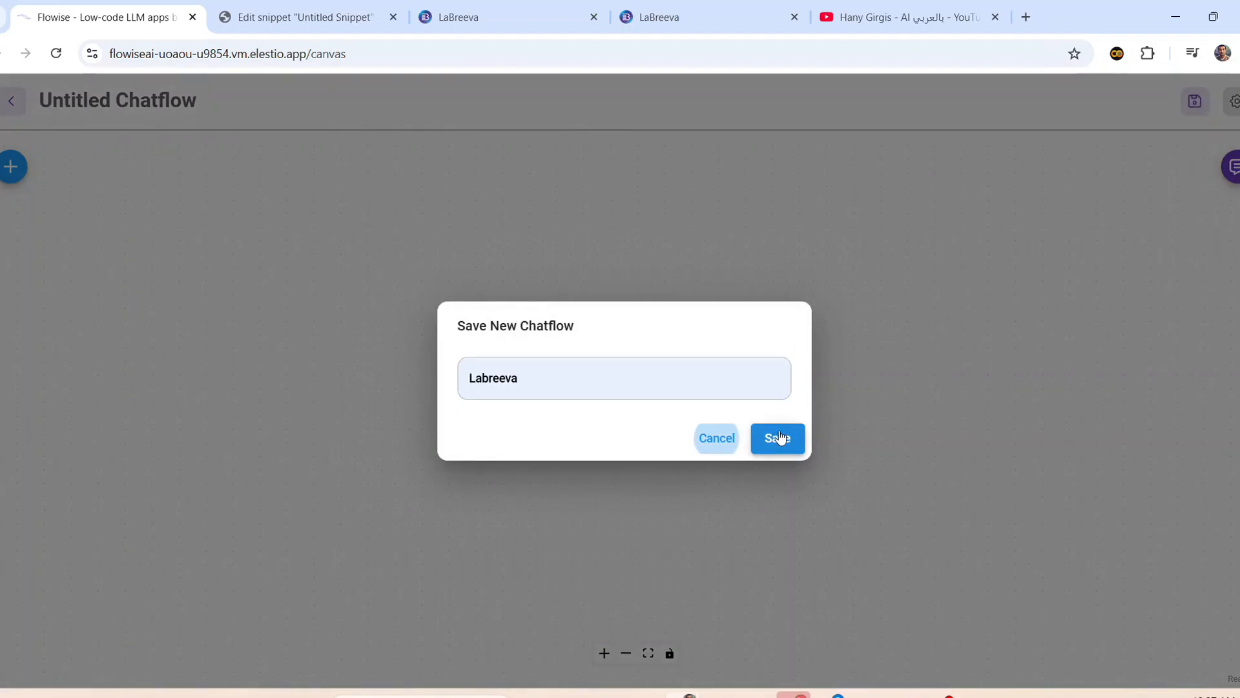
{"action": "left_click", "coordinate": [778, 437]}
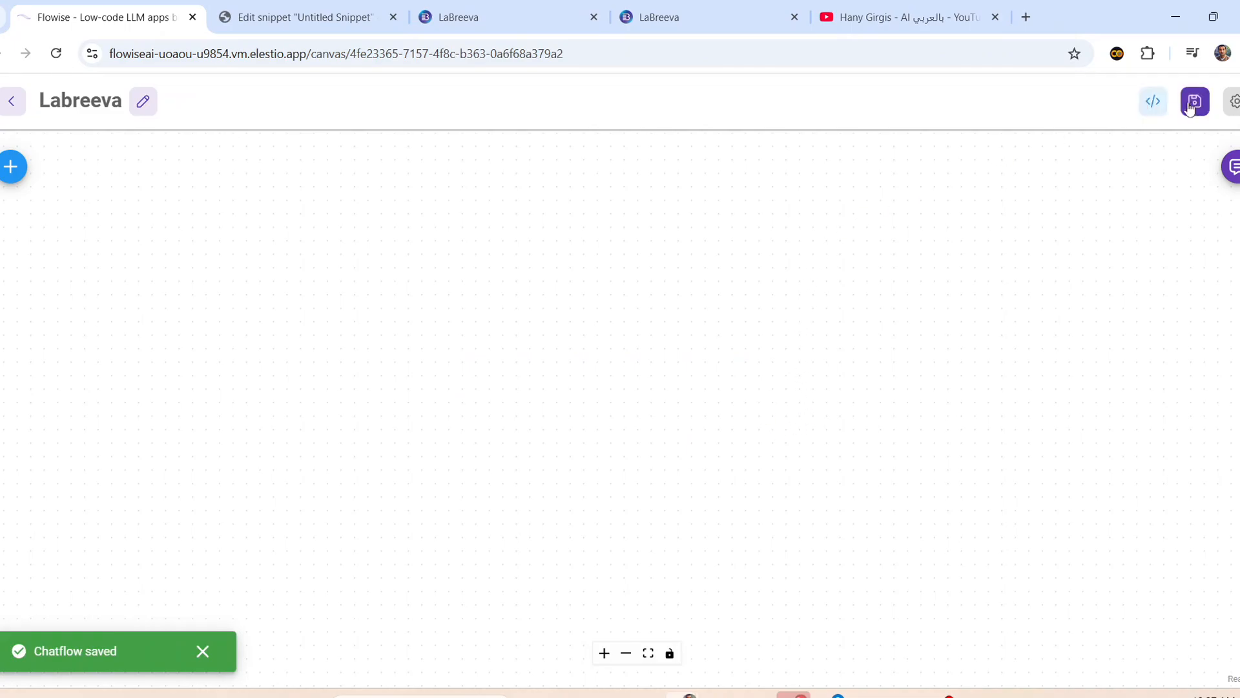
{"action": "left_click", "coordinate": [1154, 102]}
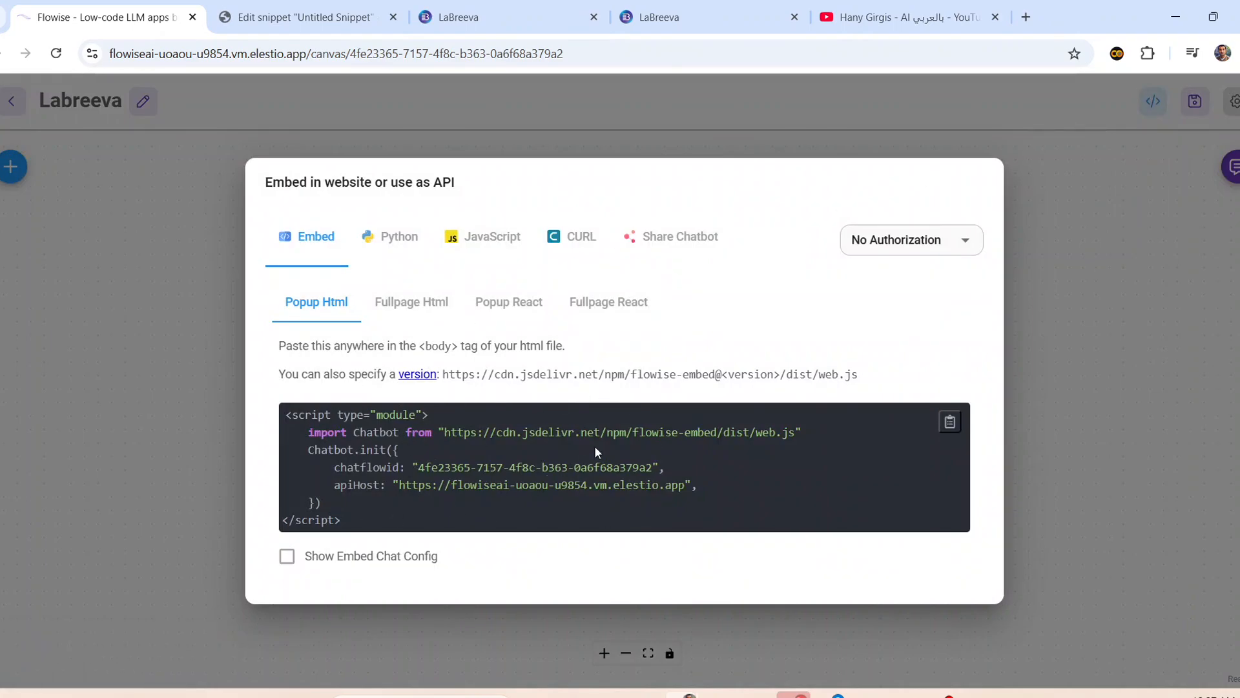
{"action": "left_click", "coordinate": [1048, 285]}
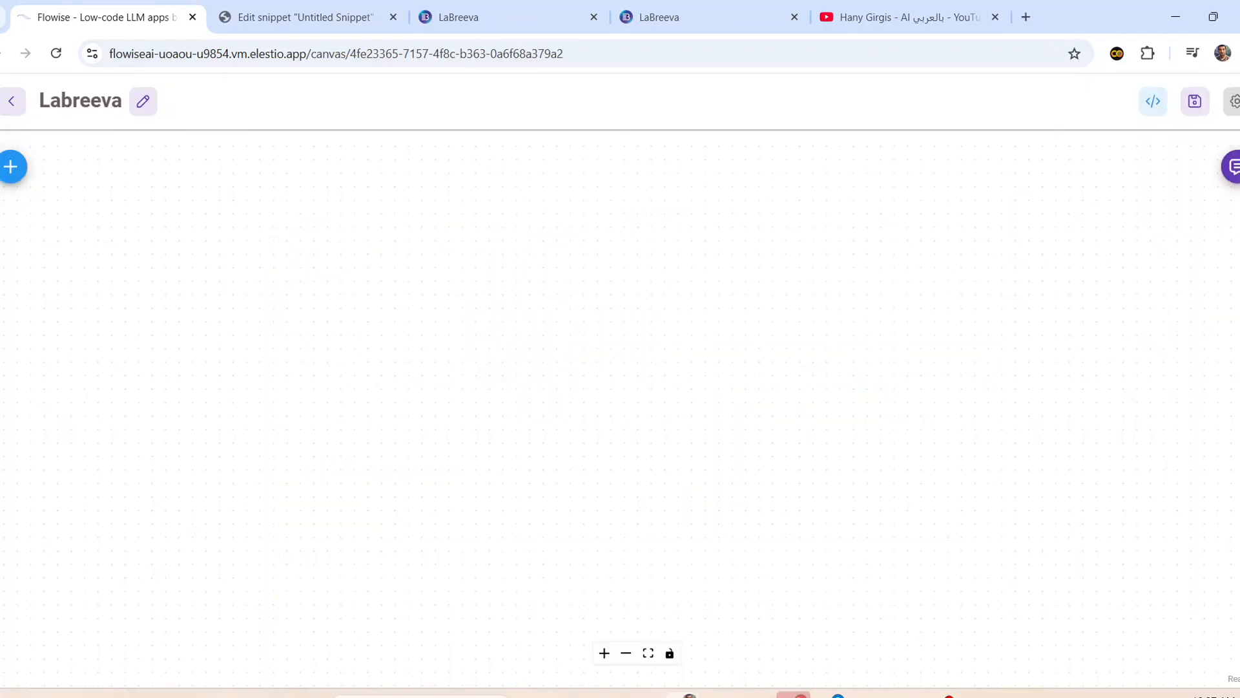
- Add a Conversational Retrieval QA Chain node from the LangChain chains to the empty canvas
{"action": "left_click", "coordinate": [10, 168]}
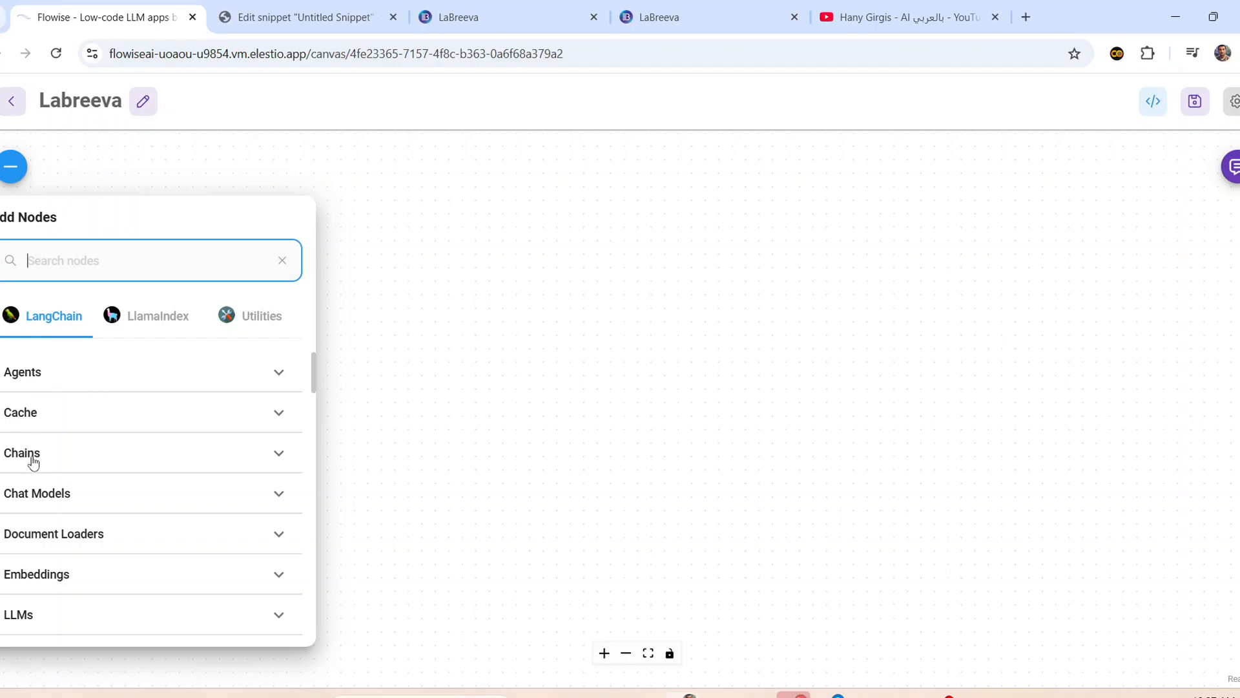
{"action": "left_click", "coordinate": [246, 464]}
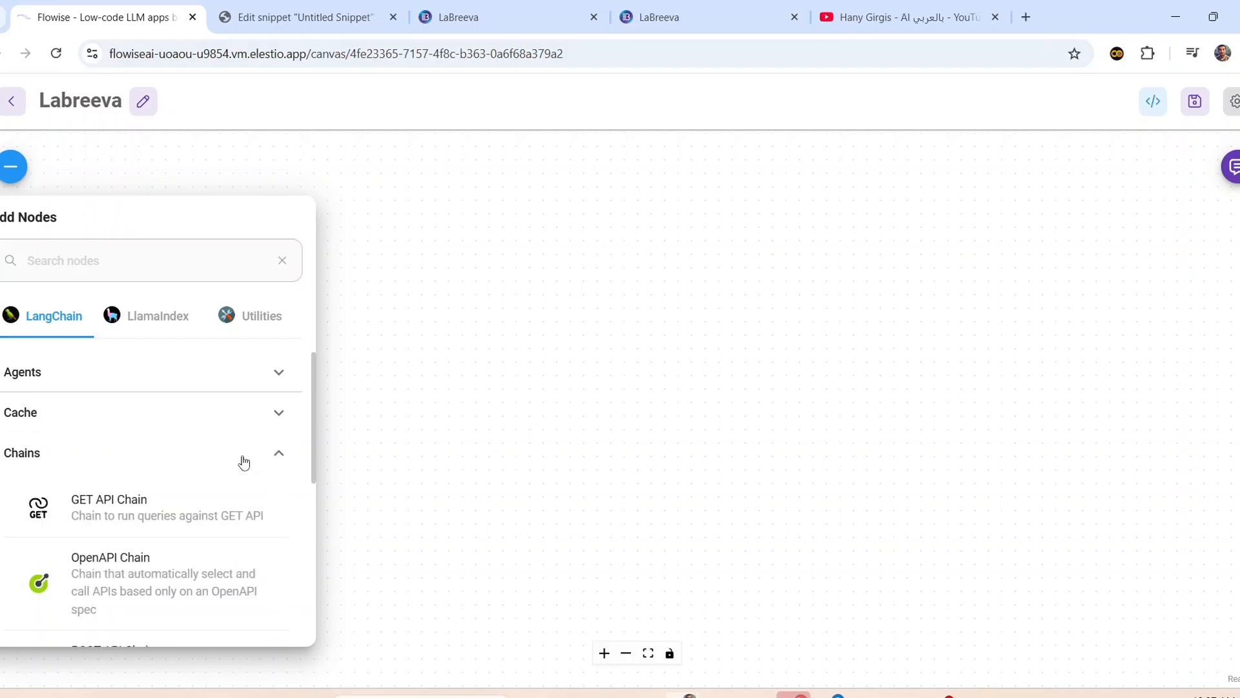
{"action": "scroll", "coordinate": [240, 455], "scroll_direction": "down", "scroll_amount": 5}
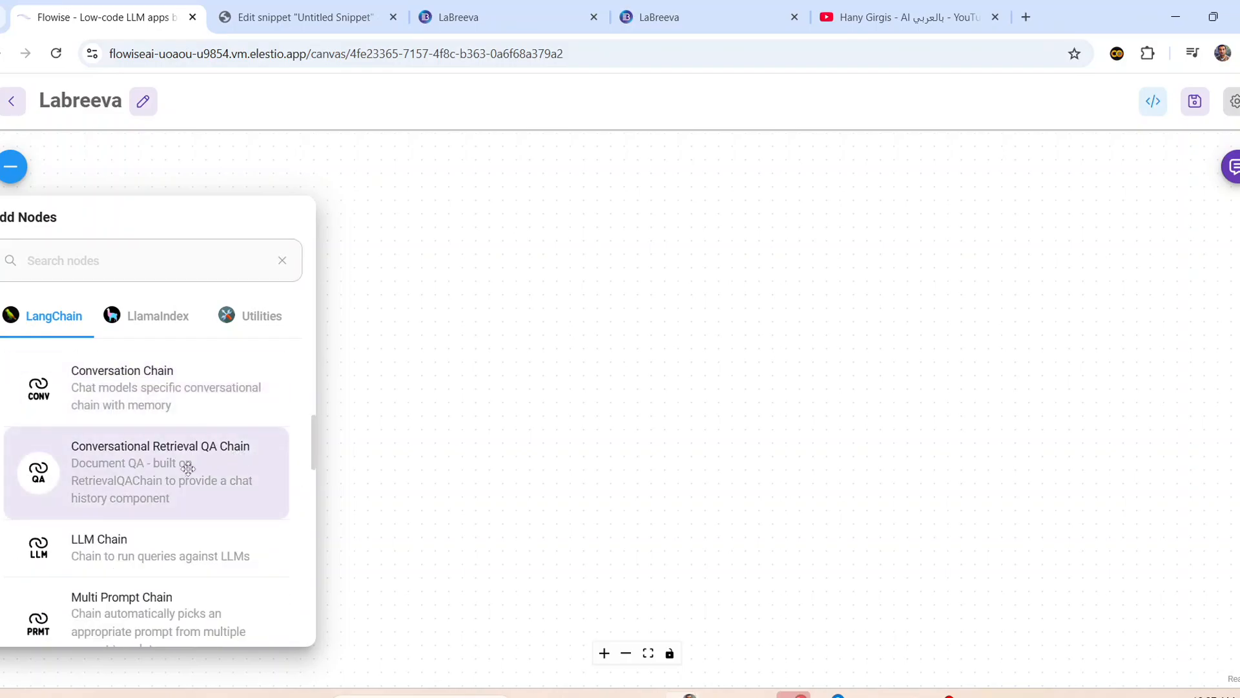
{"action": "left_click_drag", "start_coordinate": [187, 465], "coordinate": [695, 274]}
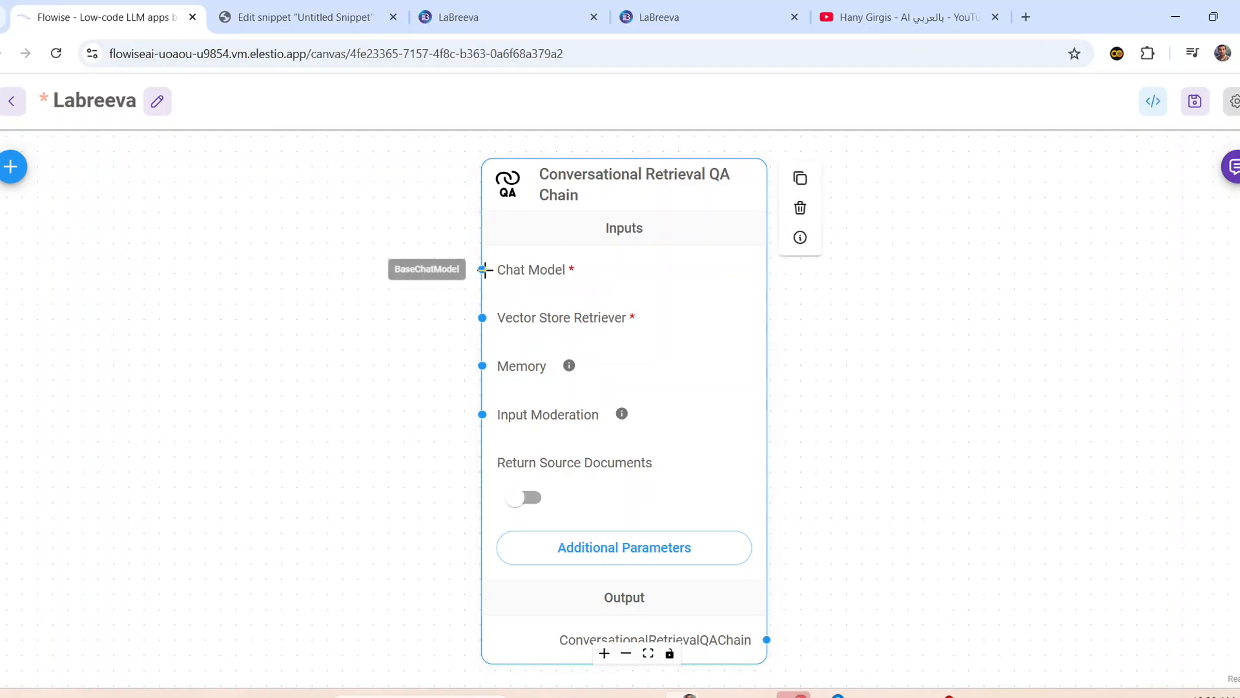
- Add a ChatOpenAI node from the LangChain chat models beside the Conversational Retrieval QA Chain node
{"action": "left_click", "coordinate": [13, 173]}
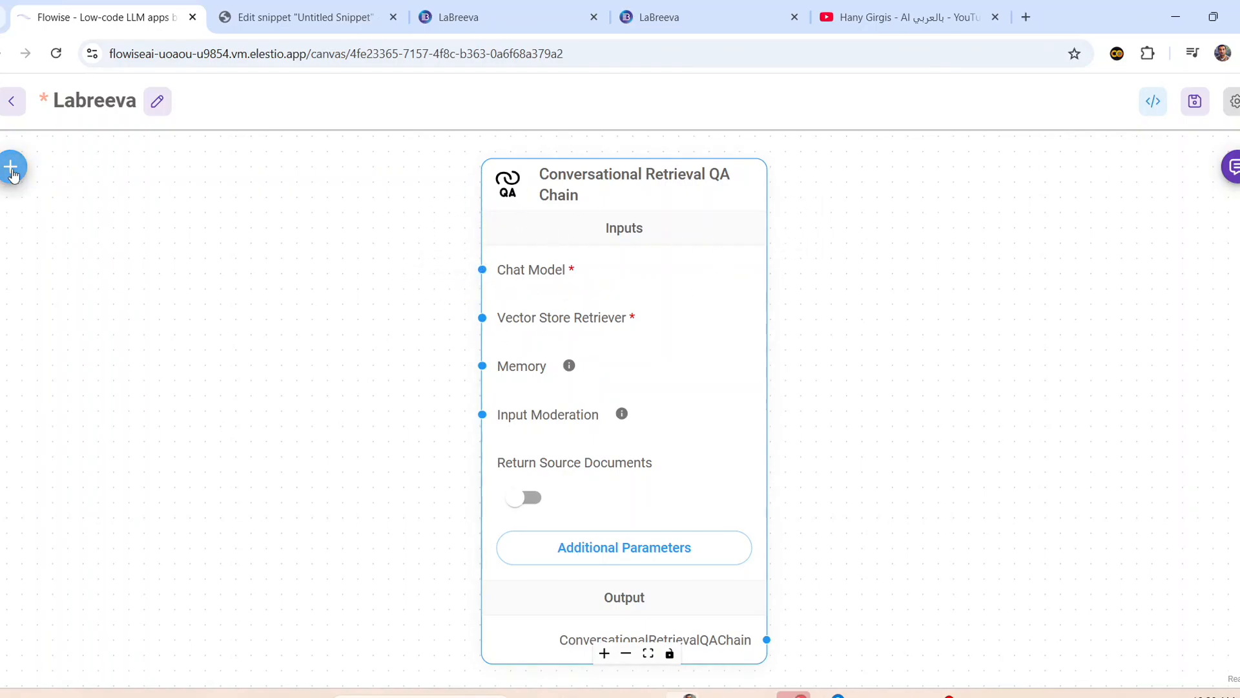
{"action": "left_click", "coordinate": [65, 447]}
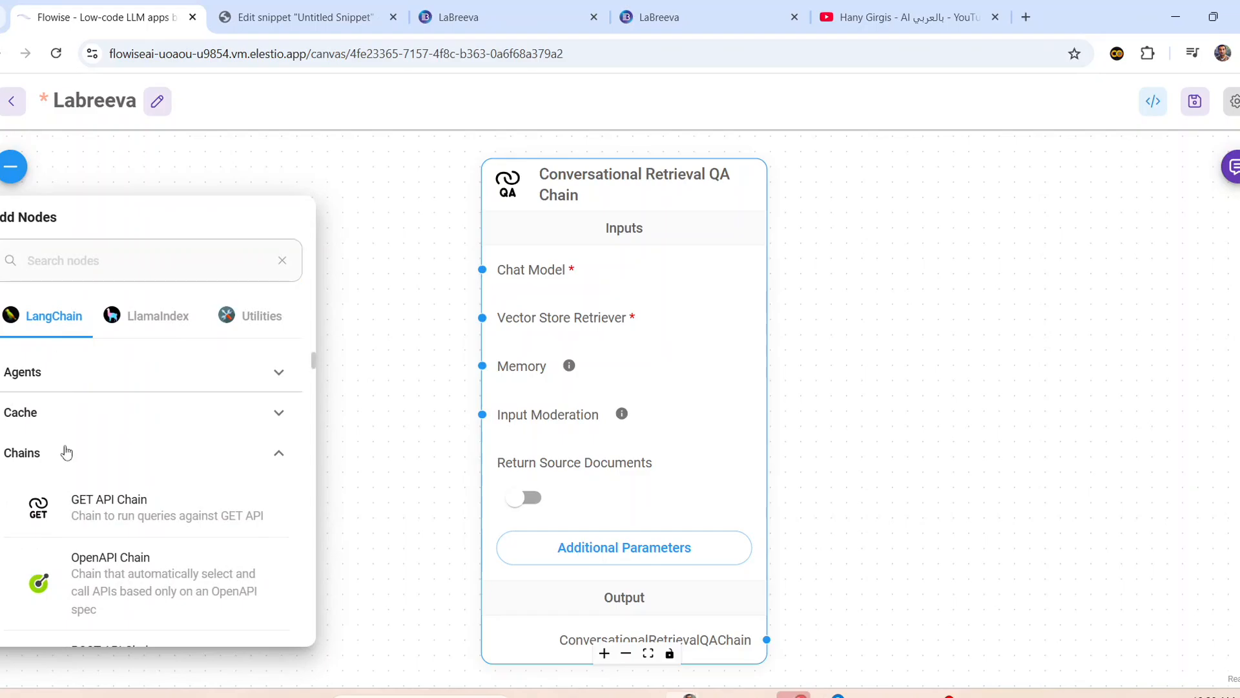
{"action": "scroll", "coordinate": [107, 474], "scroll_direction": "down", "scroll_amount": 1}
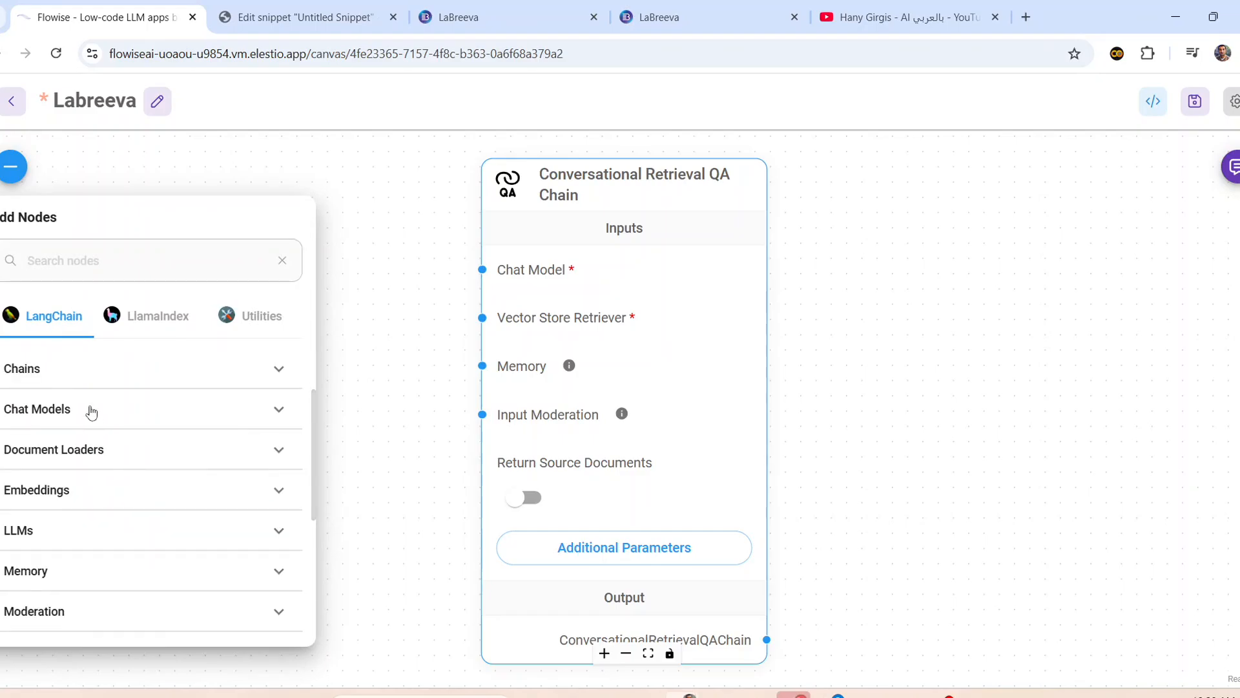
{"action": "left_click", "coordinate": [92, 411]}
{"action": "scroll", "coordinate": [143, 471], "scroll_direction": "down", "scroll_amount": 1}
{"action": "scroll", "coordinate": [144, 471], "scroll_direction": "down", "scroll_amount": 2}
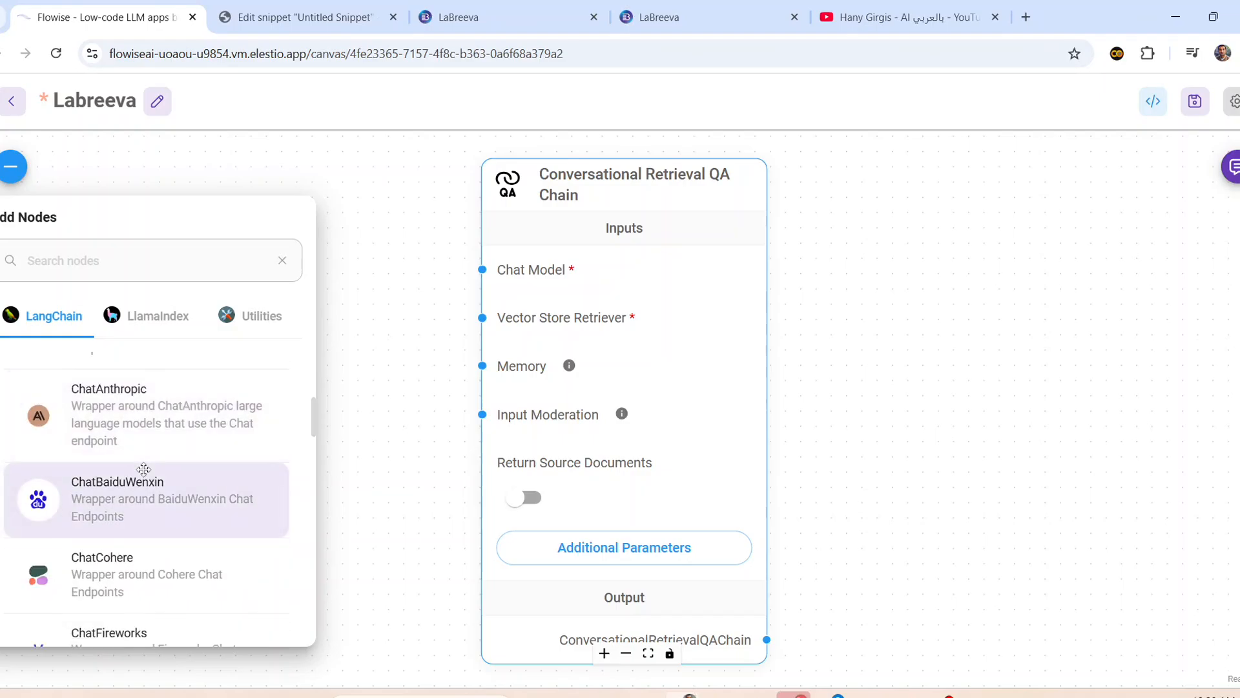
{"action": "scroll", "coordinate": [152, 424], "scroll_direction": "down", "scroll_amount": 2}
{"action": "scroll", "coordinate": [151, 431], "scroll_direction": "down", "scroll_amount": 3}
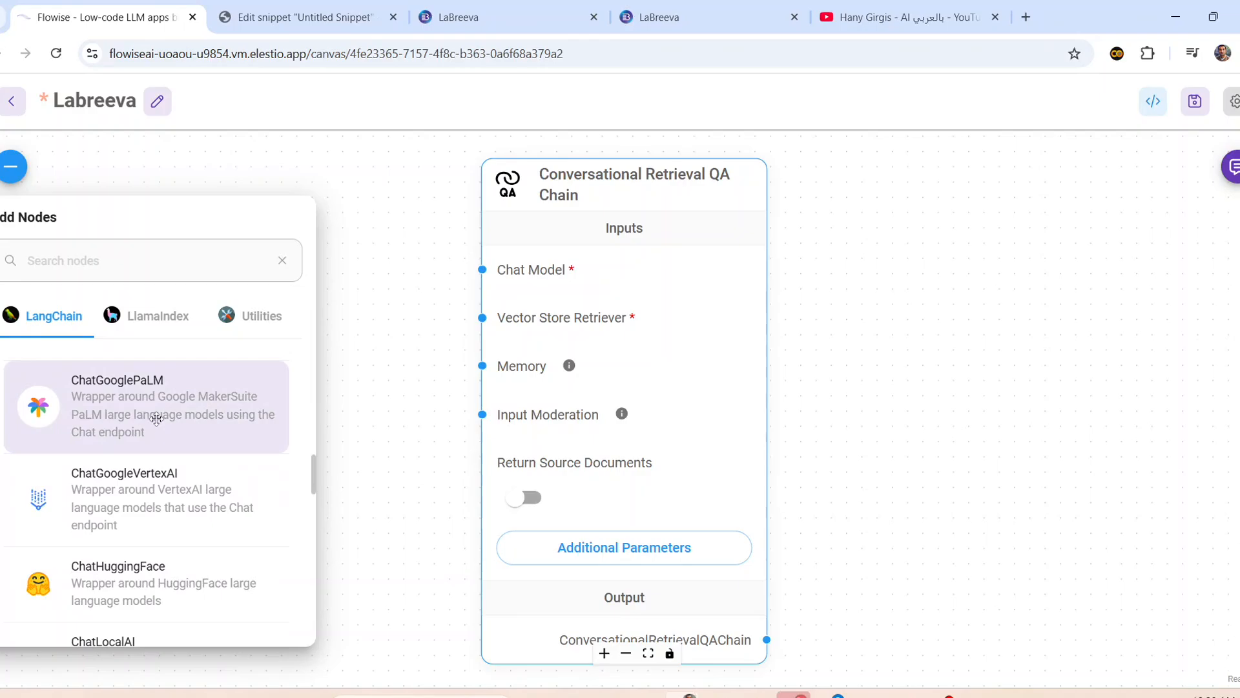
{"action": "scroll", "coordinate": [155, 418], "scroll_direction": "down", "scroll_amount": 5}
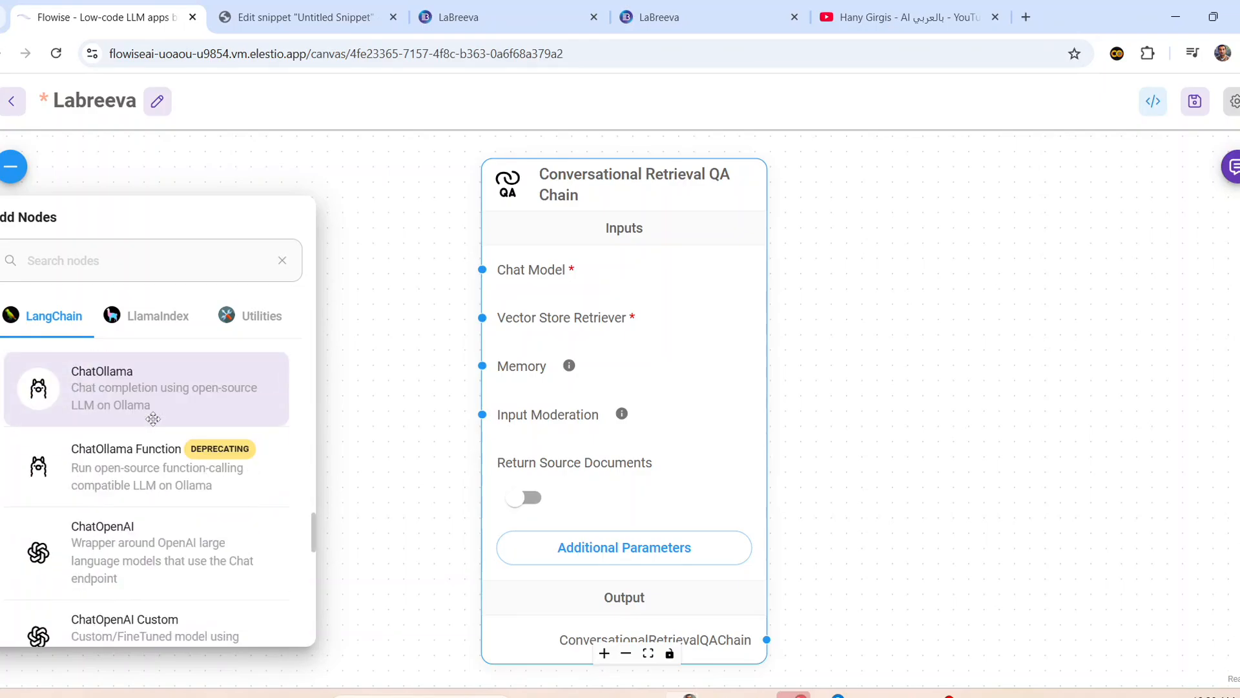
{"action": "scroll", "coordinate": [153, 419], "scroll_direction": "down", "scroll_amount": 3}
{"action": "scroll", "coordinate": [153, 417], "scroll_direction": "up", "scroll_amount": 1}
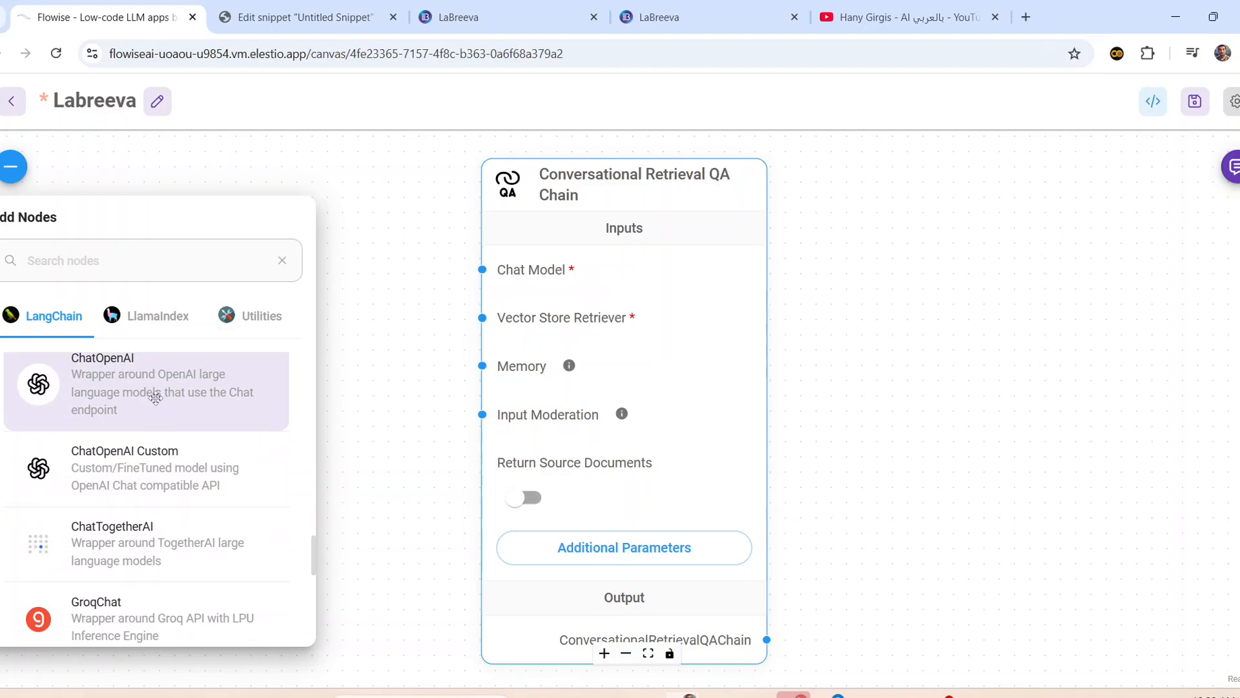
{"action": "left_click_drag", "start_coordinate": [155, 397], "coordinate": [342, 295]}
{"action": "left_click_drag", "start_coordinate": [493, 382], "coordinate": [319, 237]}
- Connect the ChatOpenAI output to the Chat Model input of the Conversational Retrieval QA Chain
{"action": "left_click_drag", "start_coordinate": [435, 455], "coordinate": [480, 293]}
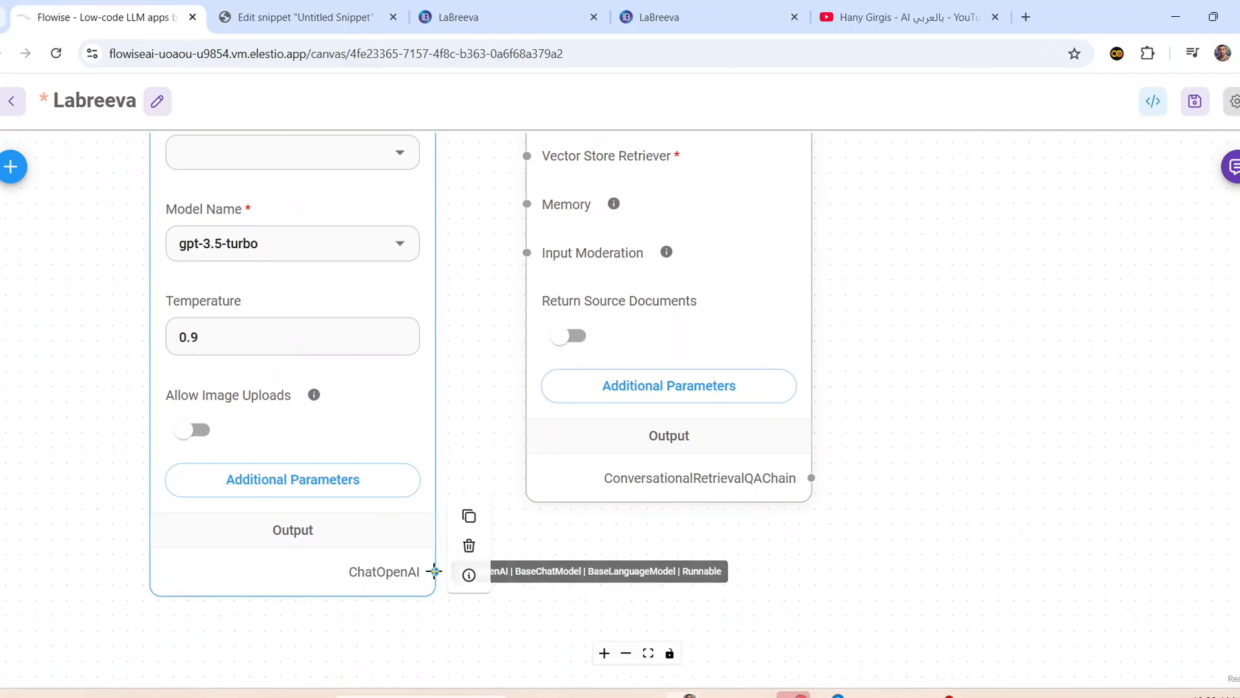
{"action": "left_click_drag", "start_coordinate": [434, 571], "coordinate": [520, 256]}
{"action": "left_click_drag", "start_coordinate": [710, 210], "coordinate": [707, 237]}
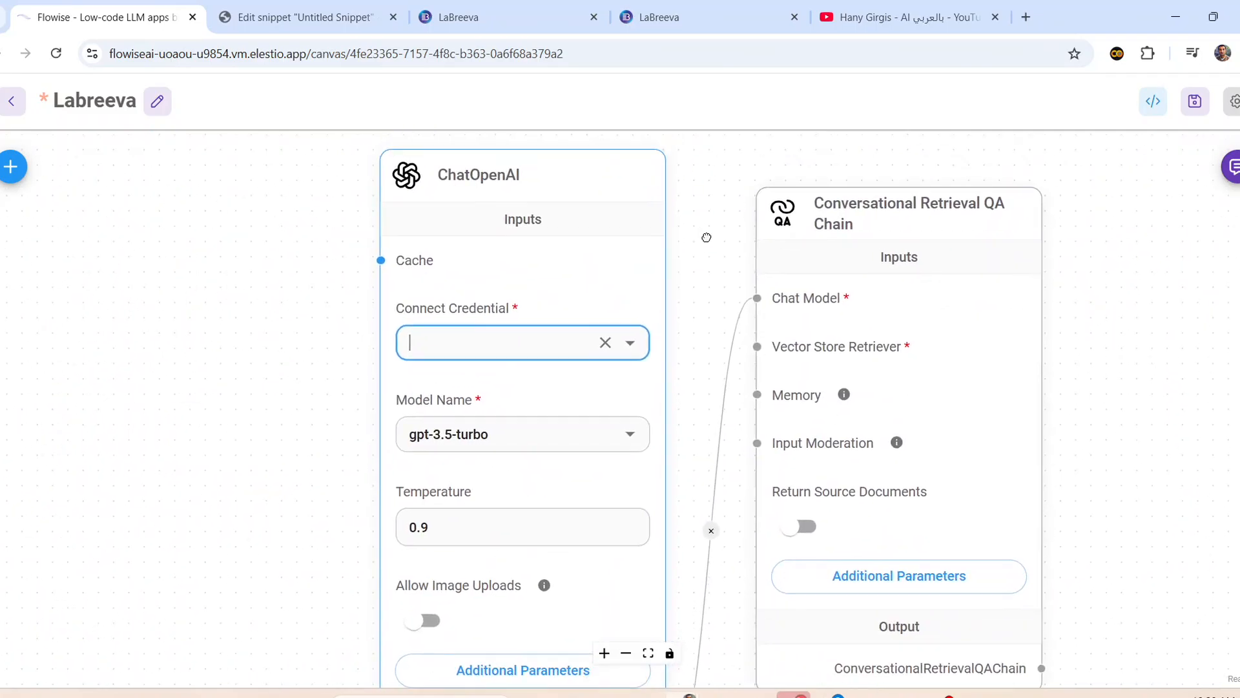
- Configure the ChatOpenAI node with the OPENAI API credential, the gpt-4o (latest) model and a temperature of 0.7
{"action": "left_click", "coordinate": [630, 343]}
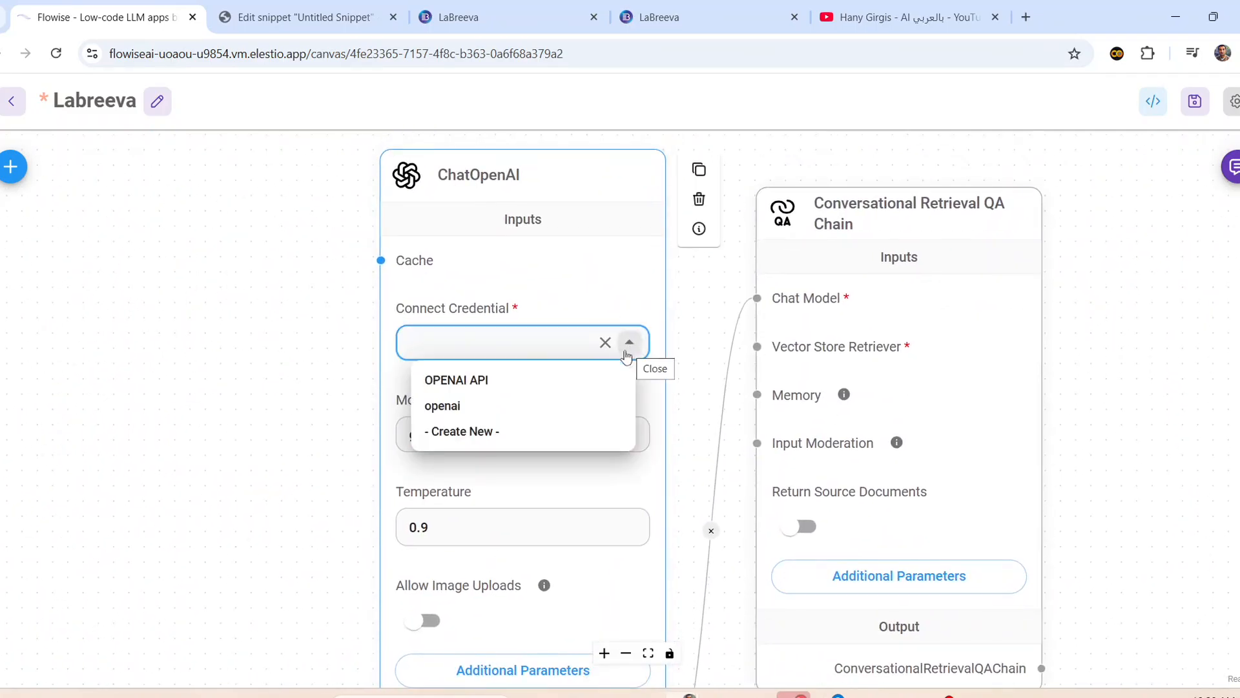
{"action": "left_click", "coordinate": [540, 381]}
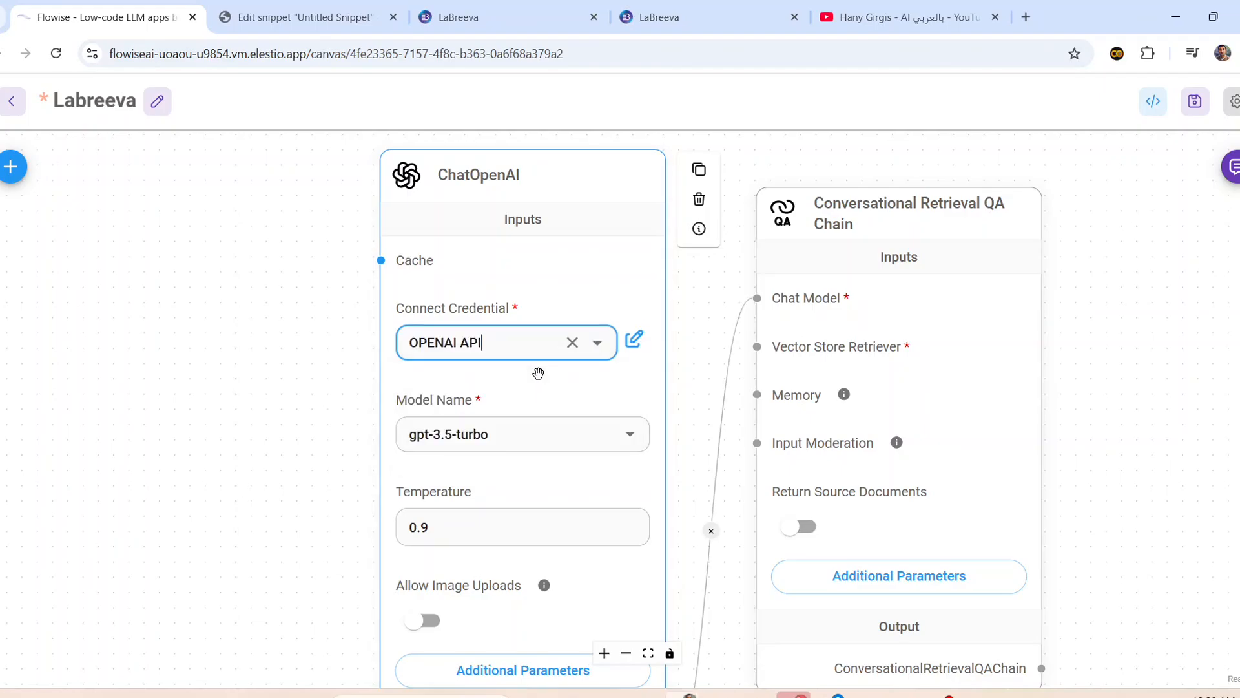
{"action": "left_click", "coordinate": [630, 436]}
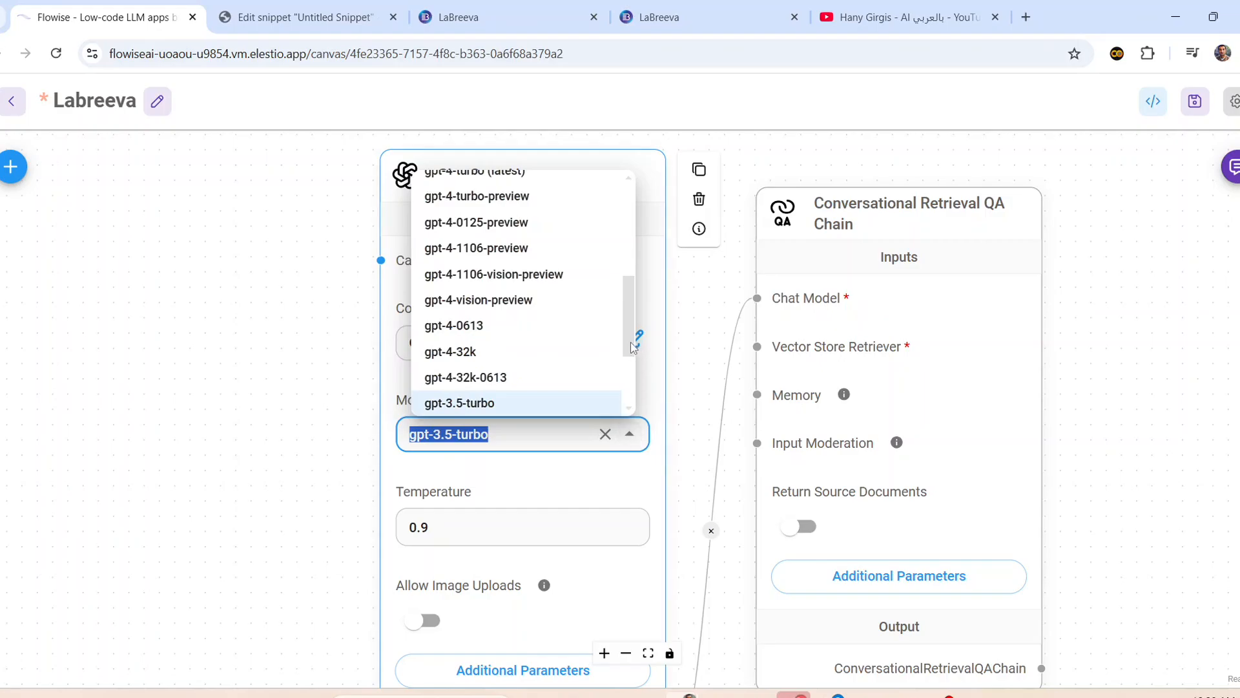
{"action": "left_click_drag", "start_coordinate": [632, 347], "coordinate": [625, 238]}
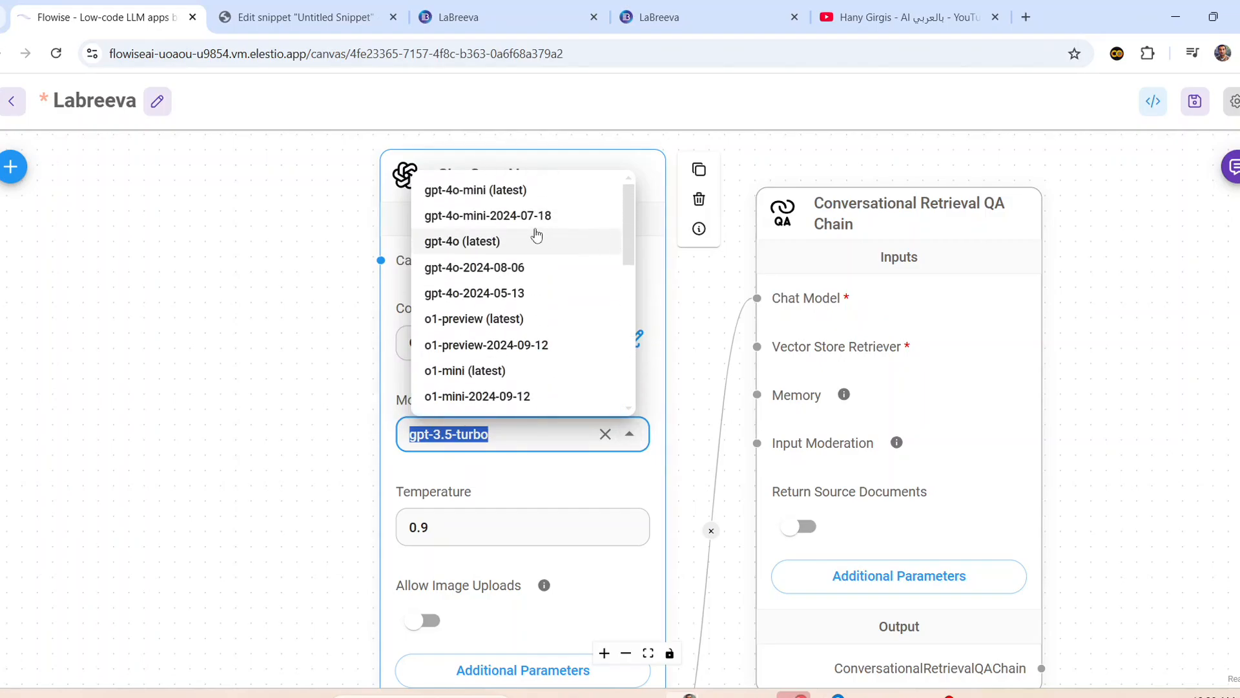
{"action": "left_click", "coordinate": [483, 240]}
{"action": "left_click", "coordinate": [441, 457]}
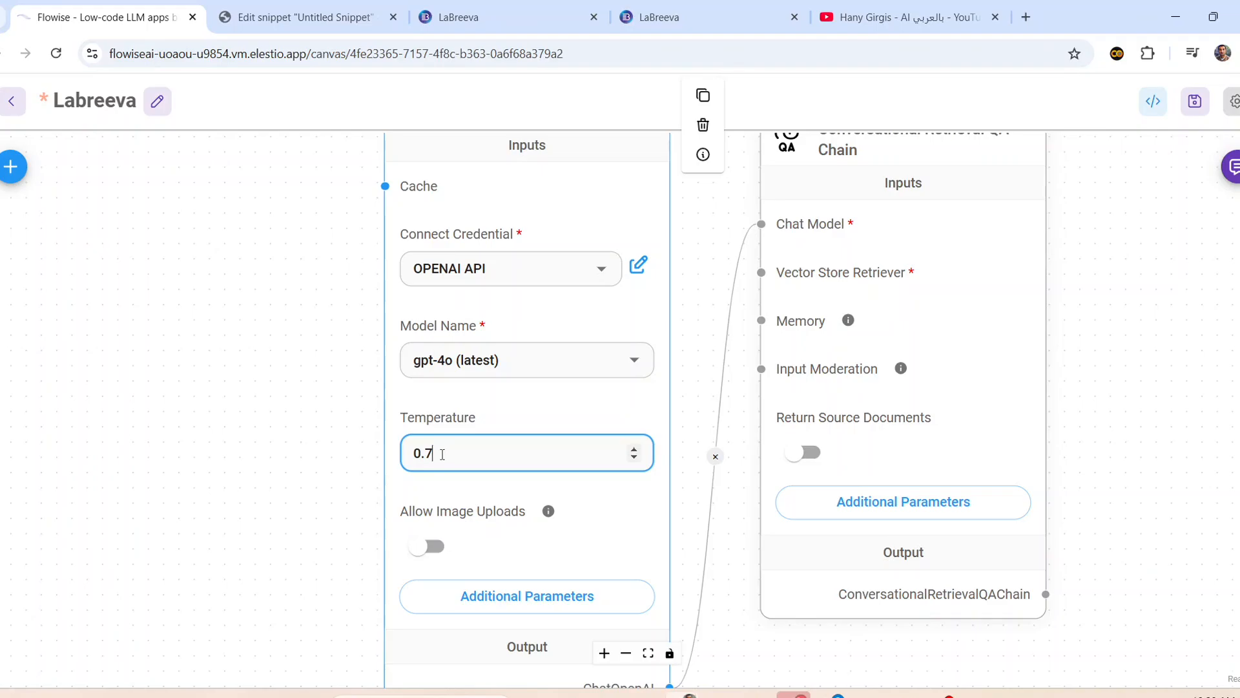
- Add an In-Memory Vector Store node from the LangChain vector stores and place it below the ChatOpenAI node
{"action": "left_click_drag", "start_coordinate": [293, 497], "coordinate": [266, 391]}
{"action": "scroll", "coordinate": [266, 392], "scroll_direction": "down", "scroll_amount": 2}
{"action": "scroll", "coordinate": [268, 392], "scroll_direction": "up", "scroll_amount": 1}
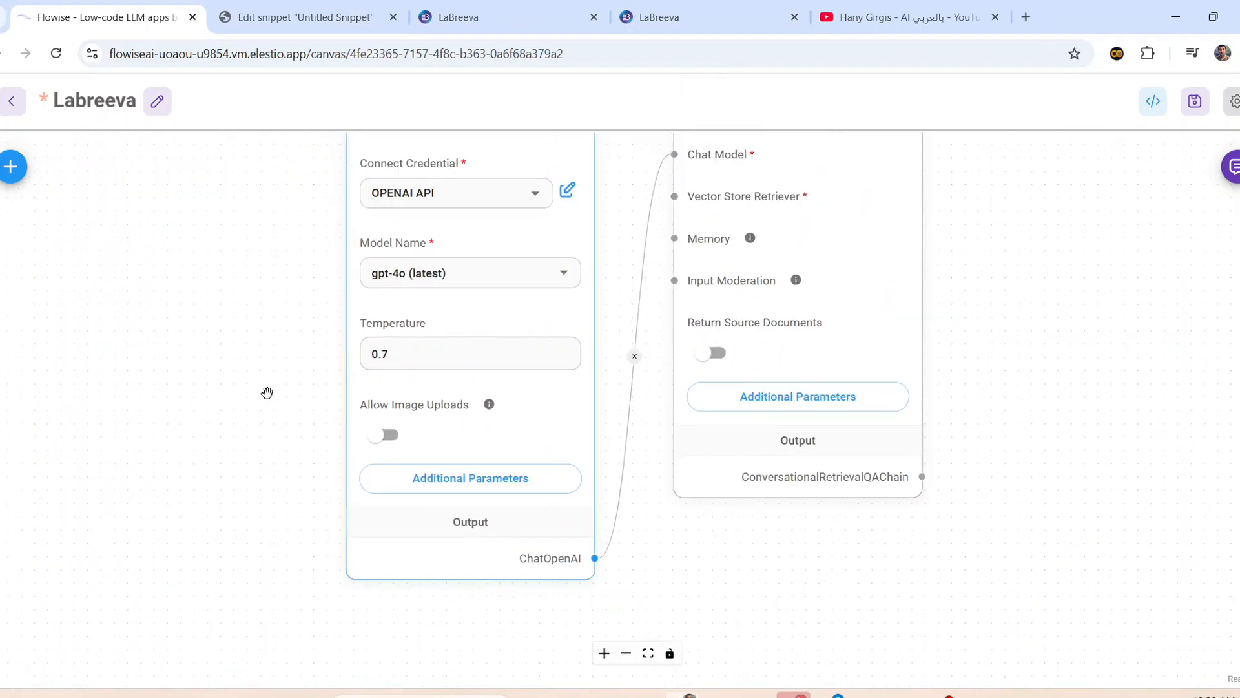
{"action": "mouse_move", "coordinate": [703, 208]}
{"action": "left_click", "coordinate": [9, 170]}
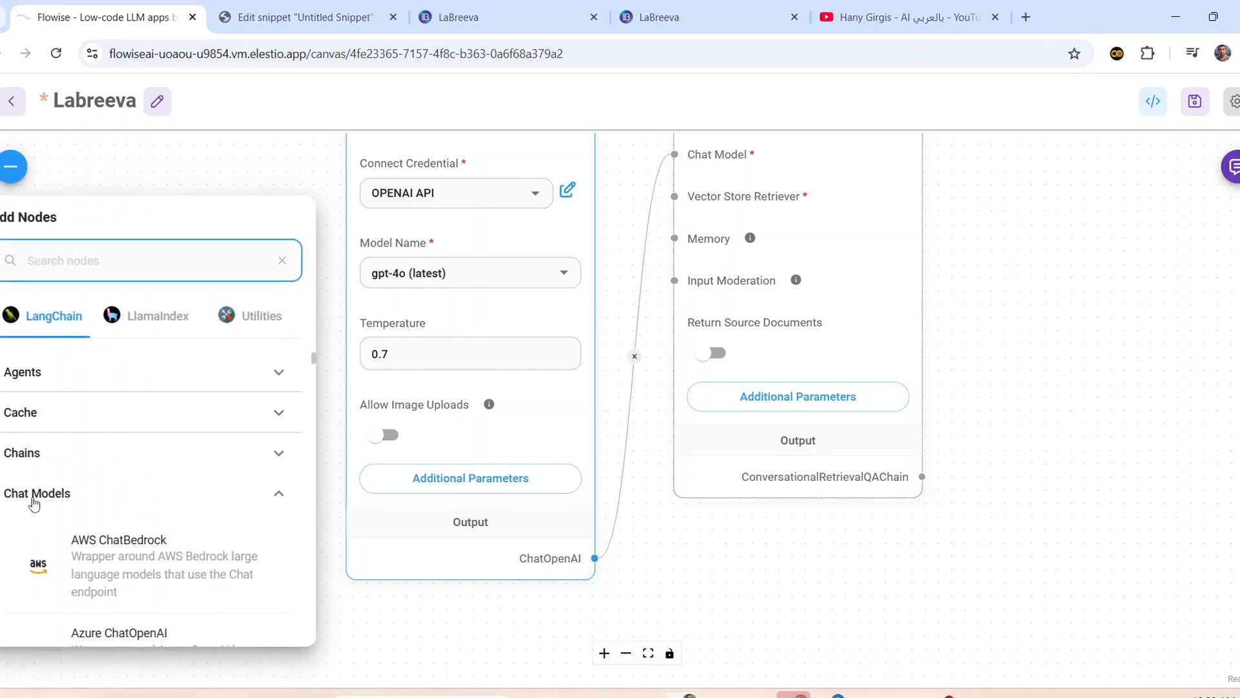
{"action": "left_click", "coordinate": [35, 492]}
{"action": "scroll", "coordinate": [55, 512], "scroll_direction": "down", "scroll_amount": 5}
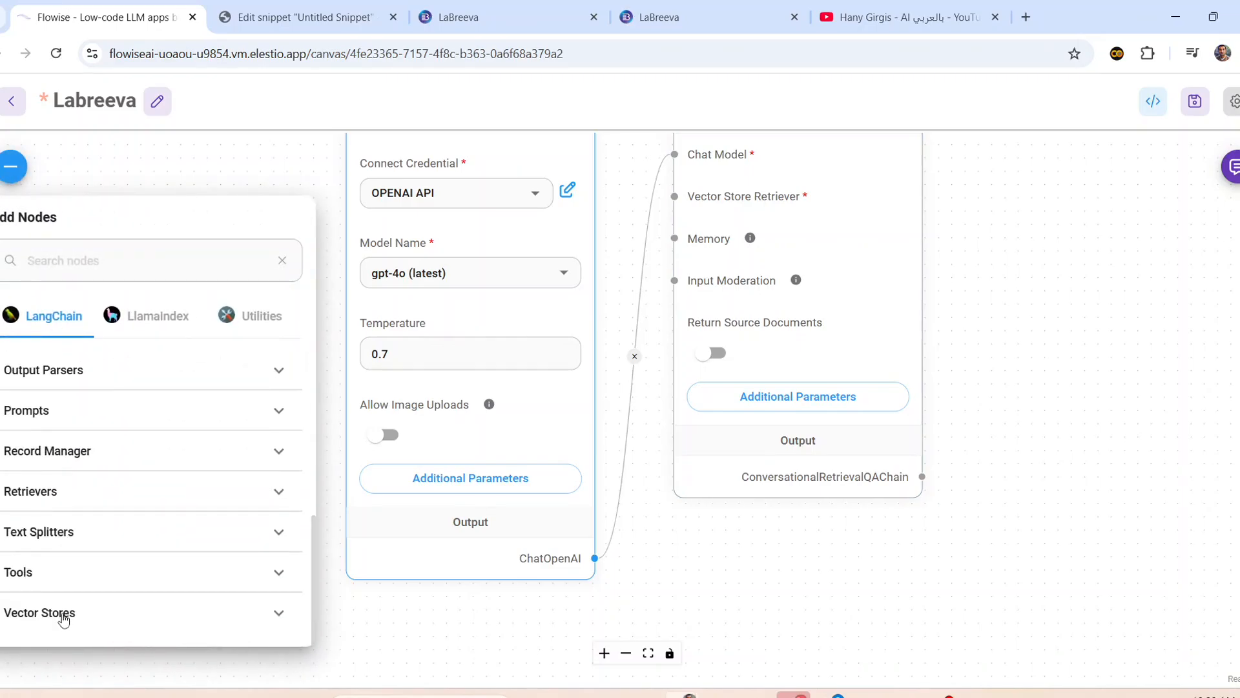
{"action": "left_click", "coordinate": [64, 619]}
{"action": "scroll", "coordinate": [97, 569], "scroll_direction": "down", "scroll_amount": 8}
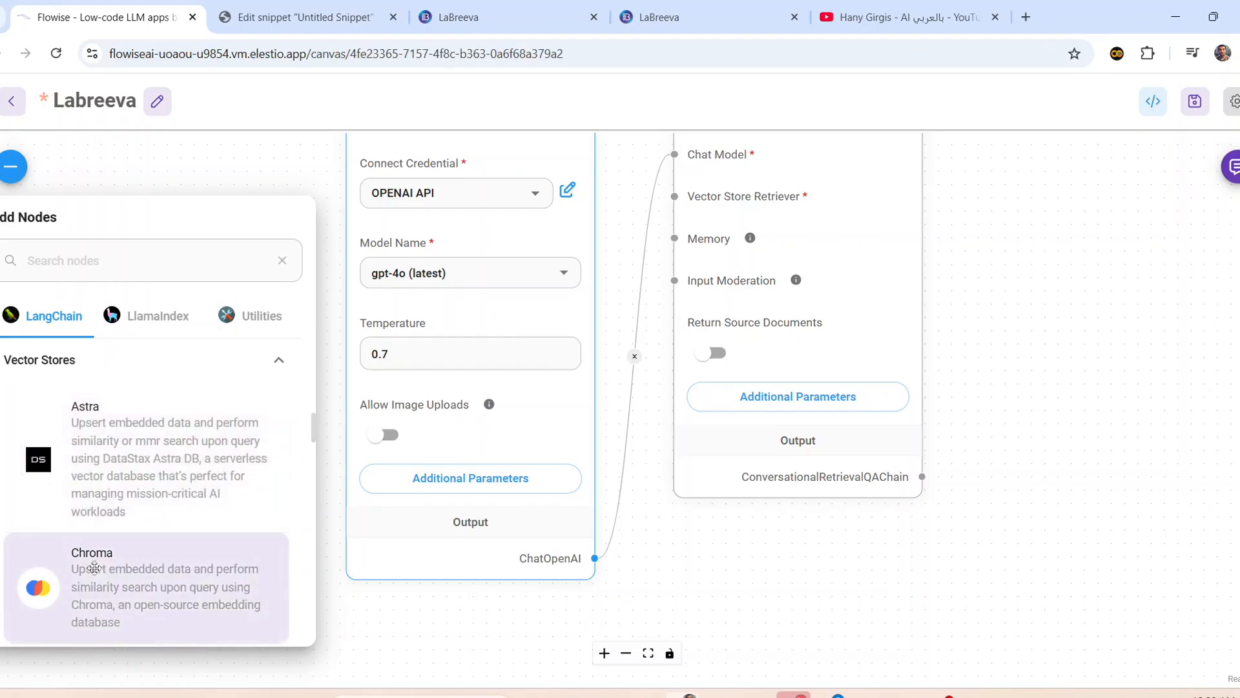
{"action": "scroll", "coordinate": [104, 543], "scroll_direction": "down", "scroll_amount": 1}
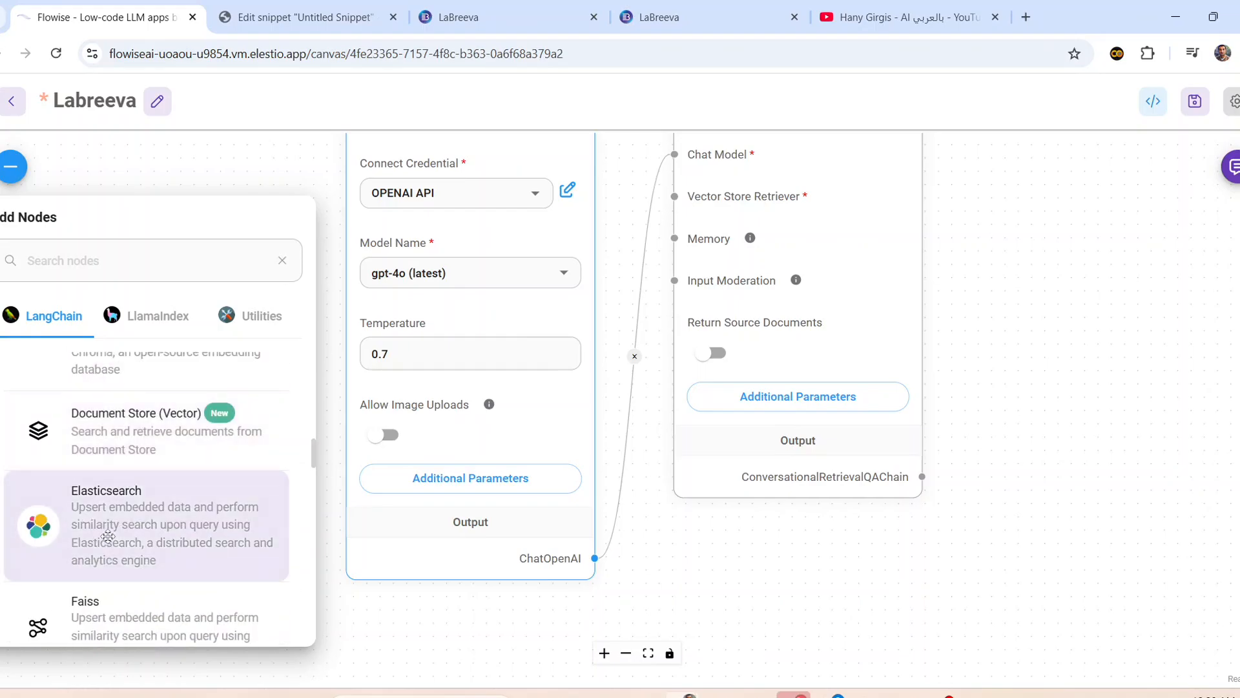
{"action": "scroll", "coordinate": [107, 536], "scroll_direction": "down", "scroll_amount": 2}
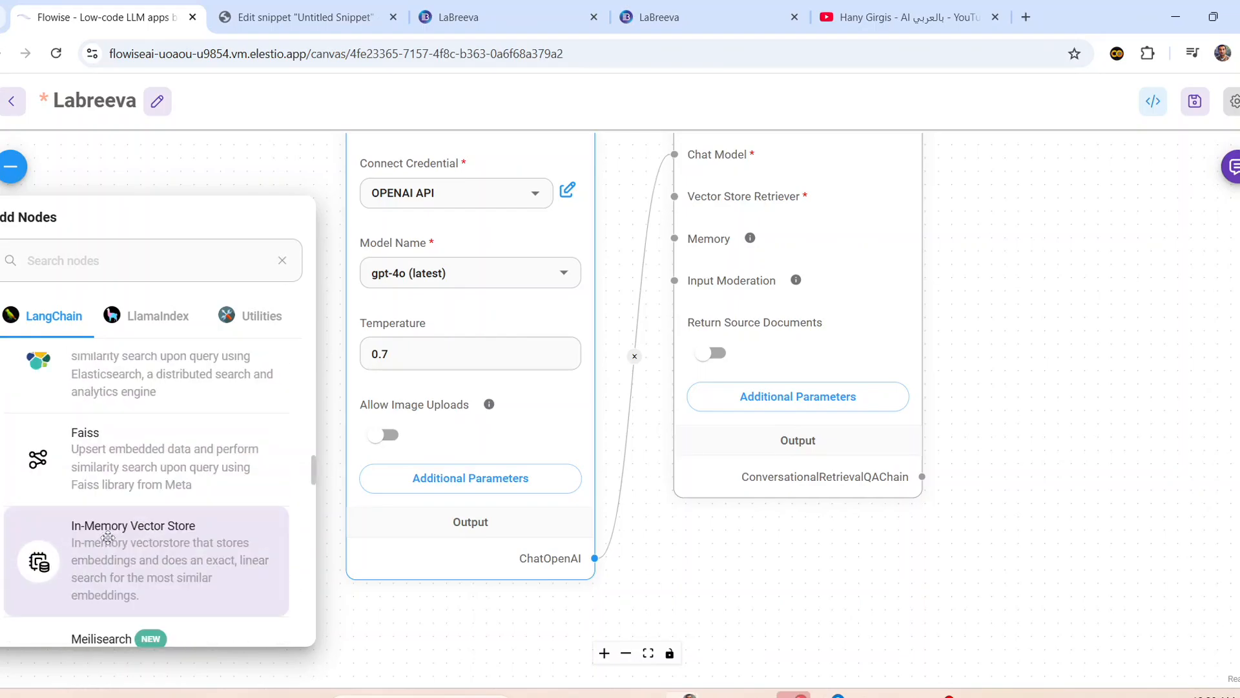
{"action": "left_click_drag", "start_coordinate": [107, 537], "coordinate": [515, 447]}
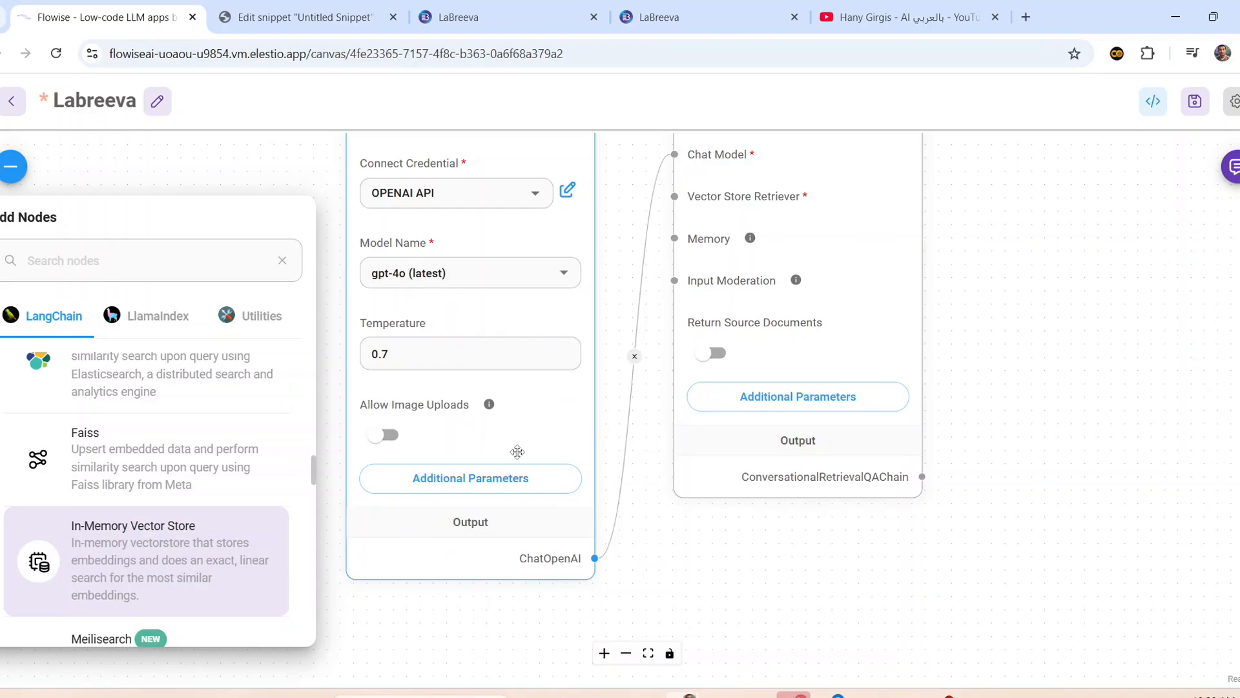
{"action": "left_click", "coordinate": [744, 559]}
{"action": "left_click_drag", "start_coordinate": [799, 566], "coordinate": [808, 331]}
{"action": "left_click_drag", "start_coordinate": [646, 188], "coordinate": [551, 378]}
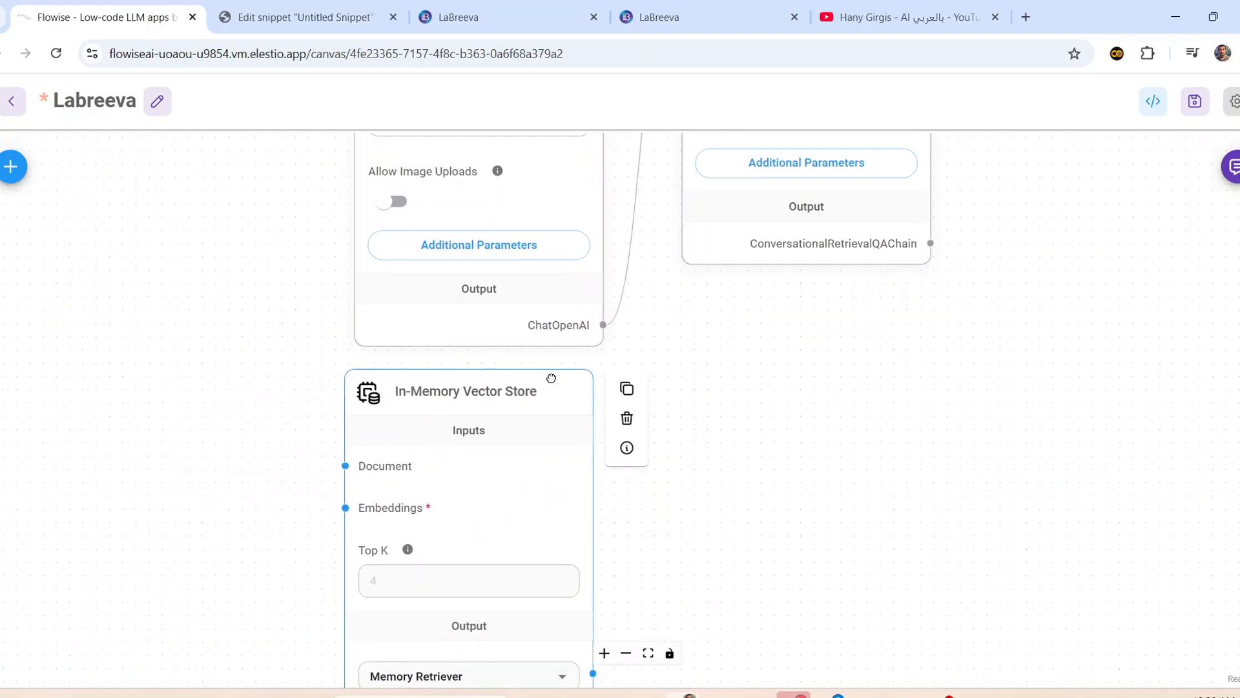
- Connect the vector store's Memory Retriever output to the Vector Store Retriever input of the Conversational Retrieval QA Chain
{"action": "left_click_drag", "start_coordinate": [697, 487], "coordinate": [687, 404]}
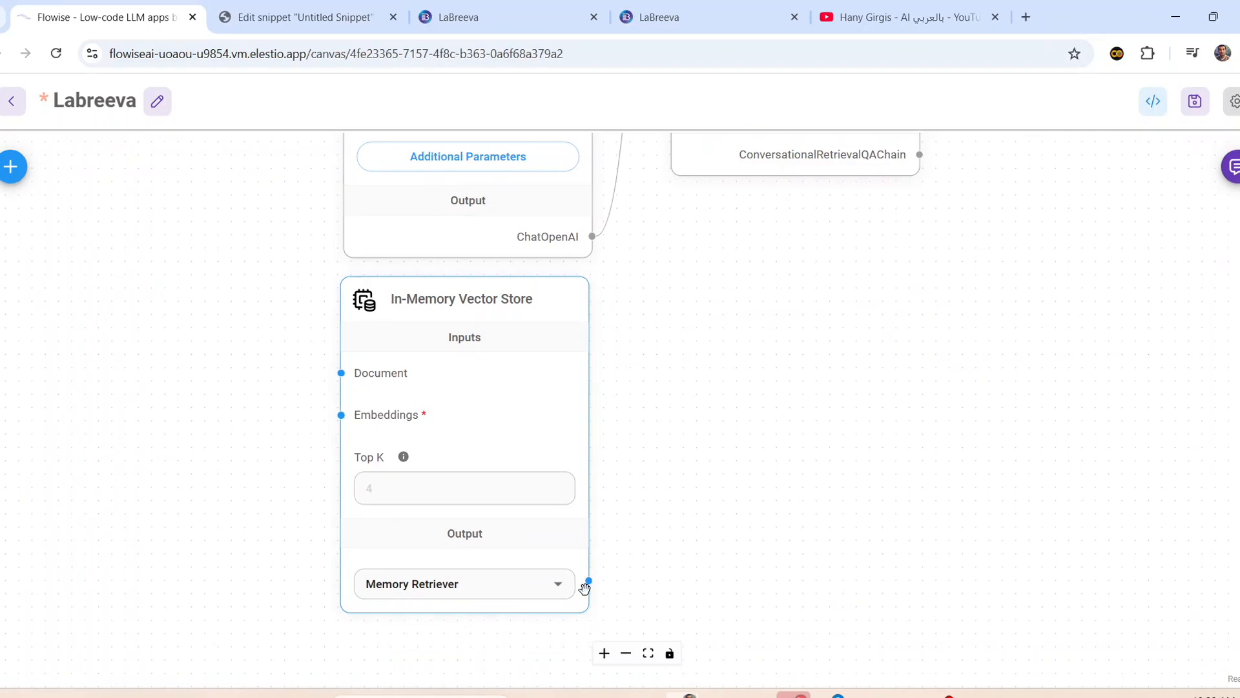
{"action": "left_click_drag", "start_coordinate": [587, 581], "coordinate": [680, 312]}
{"action": "scroll", "coordinate": [1041, 349], "scroll_direction": "down", "scroll_amount": 3}
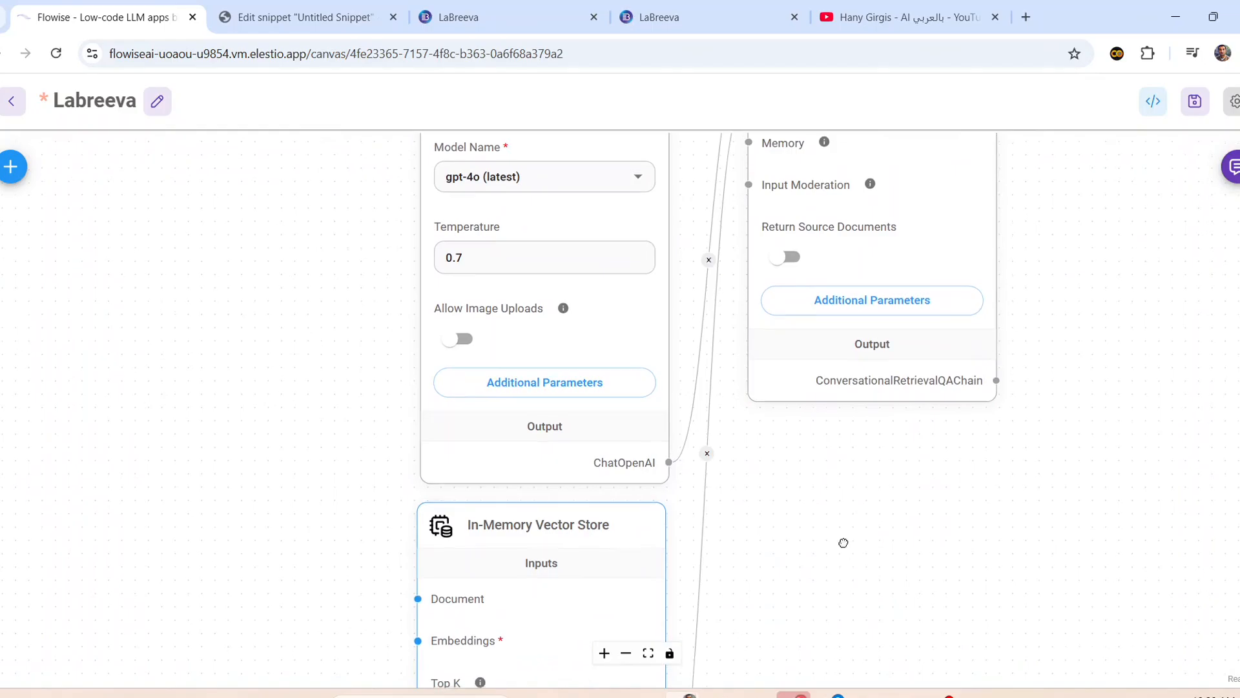
- Add an OpenAI Embeddings node from the LangChain embeddings beside the In-Memory Vector Store node
{"action": "left_click_drag", "start_coordinate": [843, 543], "coordinate": [865, 300]}
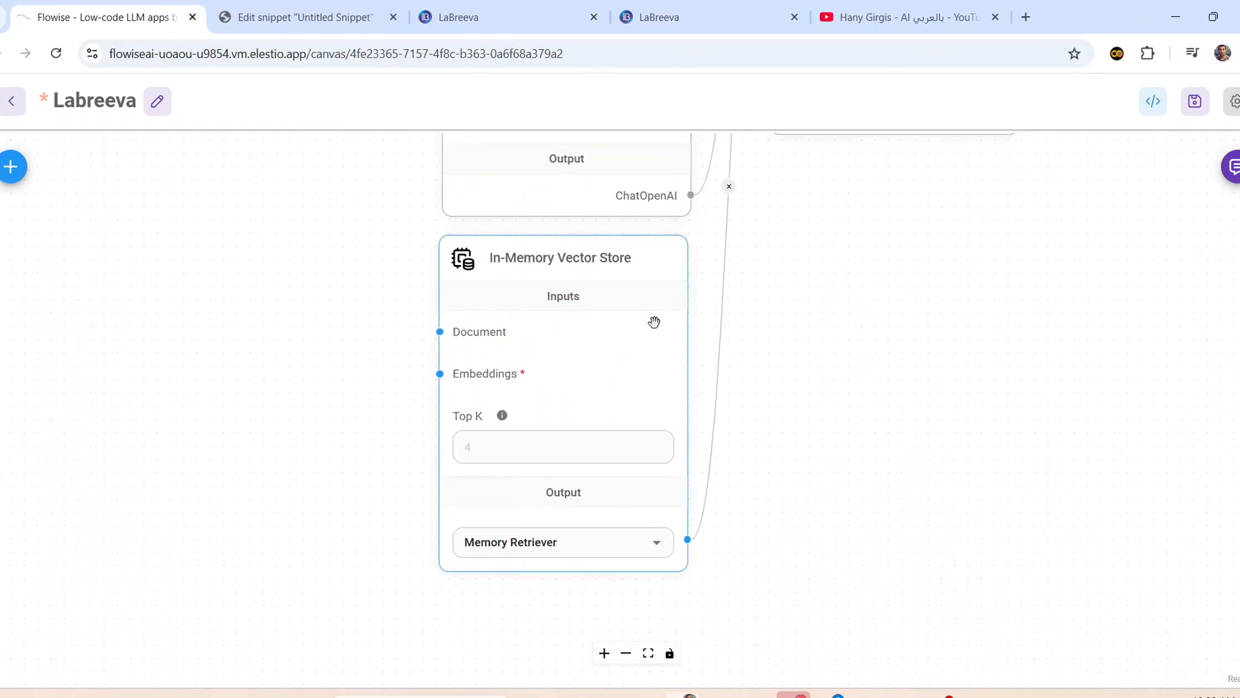
{"action": "mouse_move", "coordinate": [655, 322]}
{"action": "left_click", "coordinate": [9, 173]}
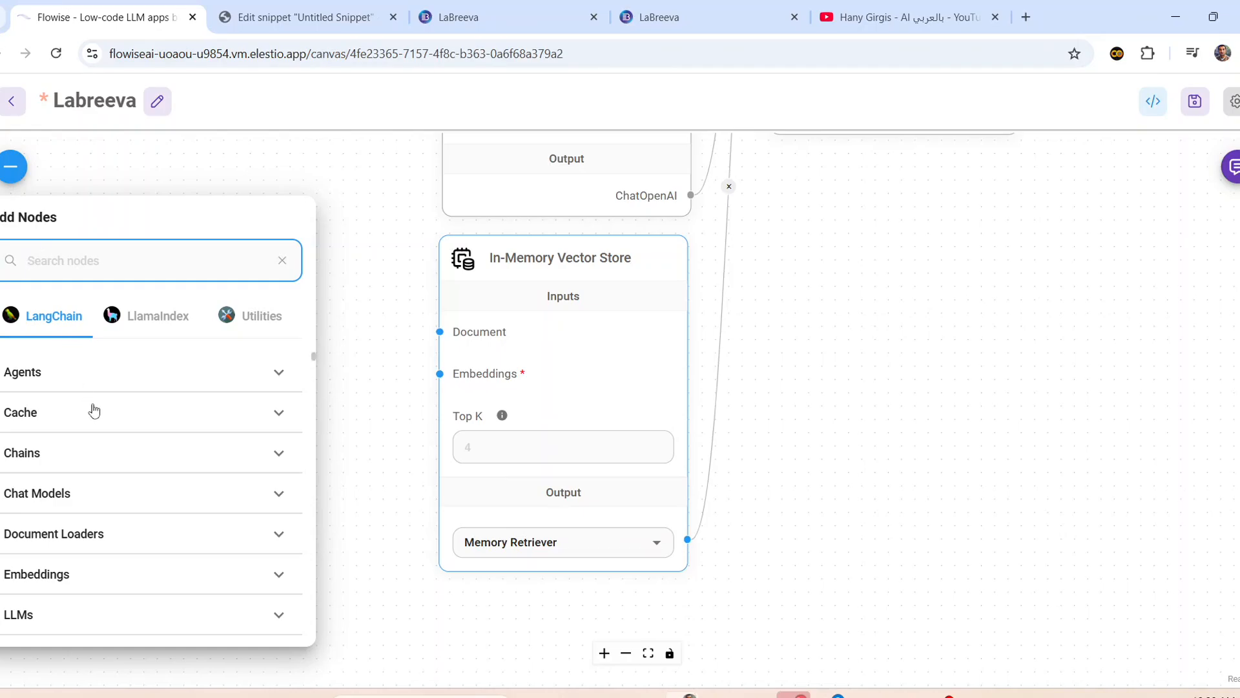
{"action": "left_click", "coordinate": [63, 574]}
{"action": "scroll", "coordinate": [115, 558], "scroll_direction": "down", "scroll_amount": 6}
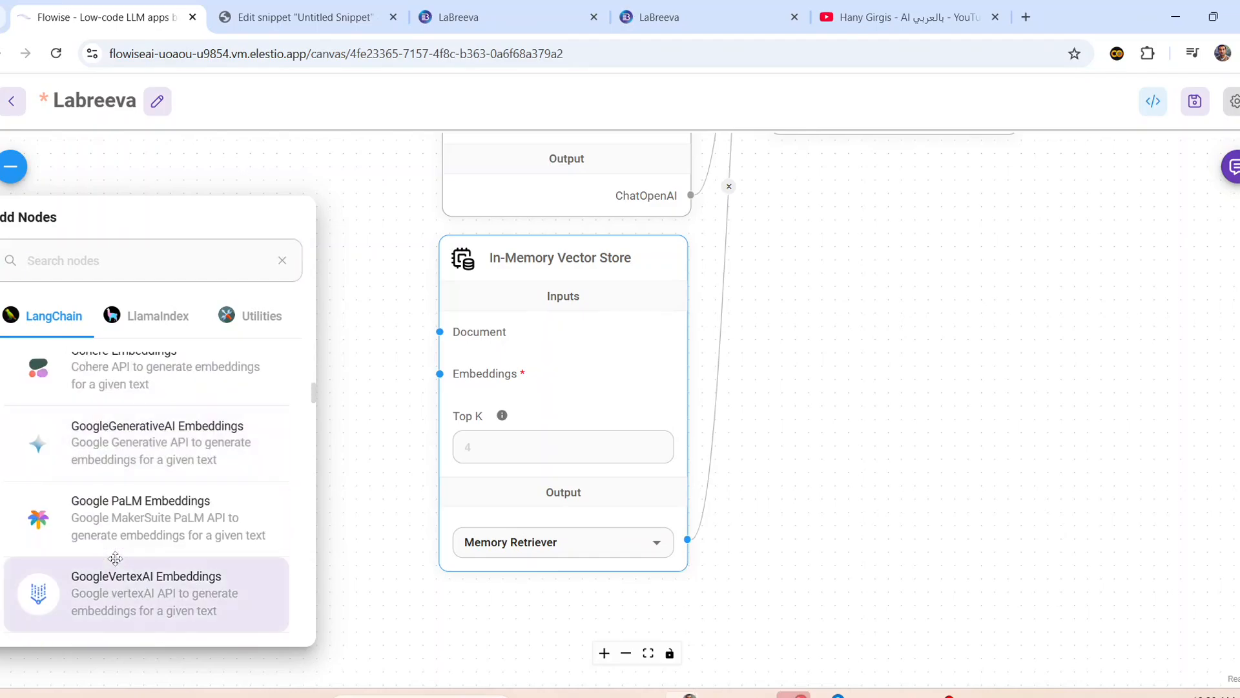
{"action": "scroll", "coordinate": [115, 558], "scroll_direction": "down", "scroll_amount": 6}
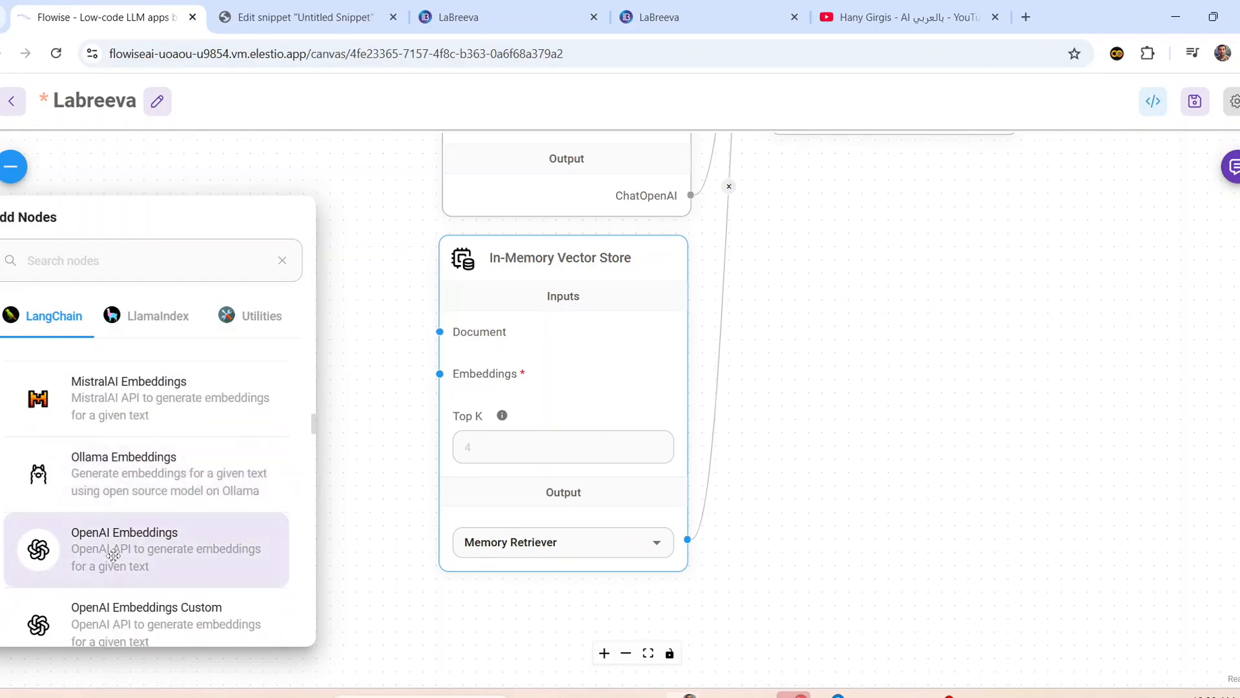
{"action": "scroll", "coordinate": [113, 556], "scroll_direction": "down", "scroll_amount": 1}
{"action": "left_click_drag", "start_coordinate": [123, 475], "coordinate": [220, 261]}
{"action": "left_click", "coordinate": [377, 279]}
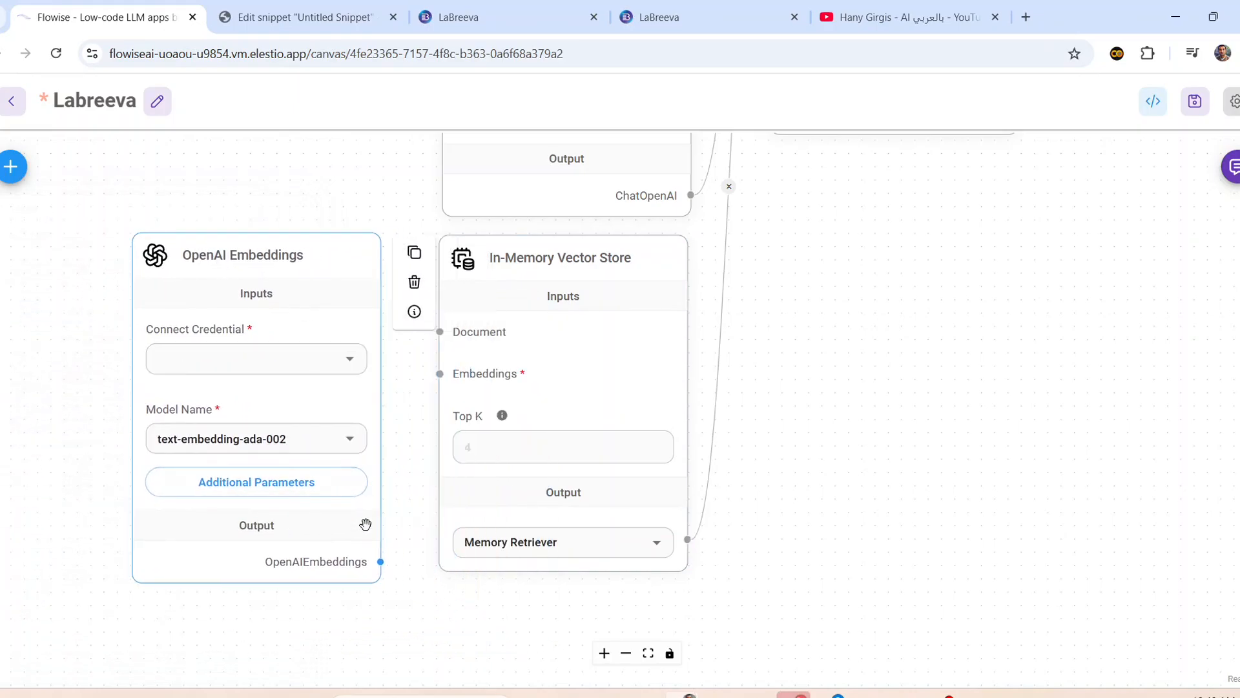
- Connect the OpenAI Embeddings output to the vector store's Embeddings input and assign the node the OPENAI API credential
{"action": "left_click_drag", "start_coordinate": [381, 562], "coordinate": [439, 373]}
{"action": "left_click", "coordinate": [350, 359]}
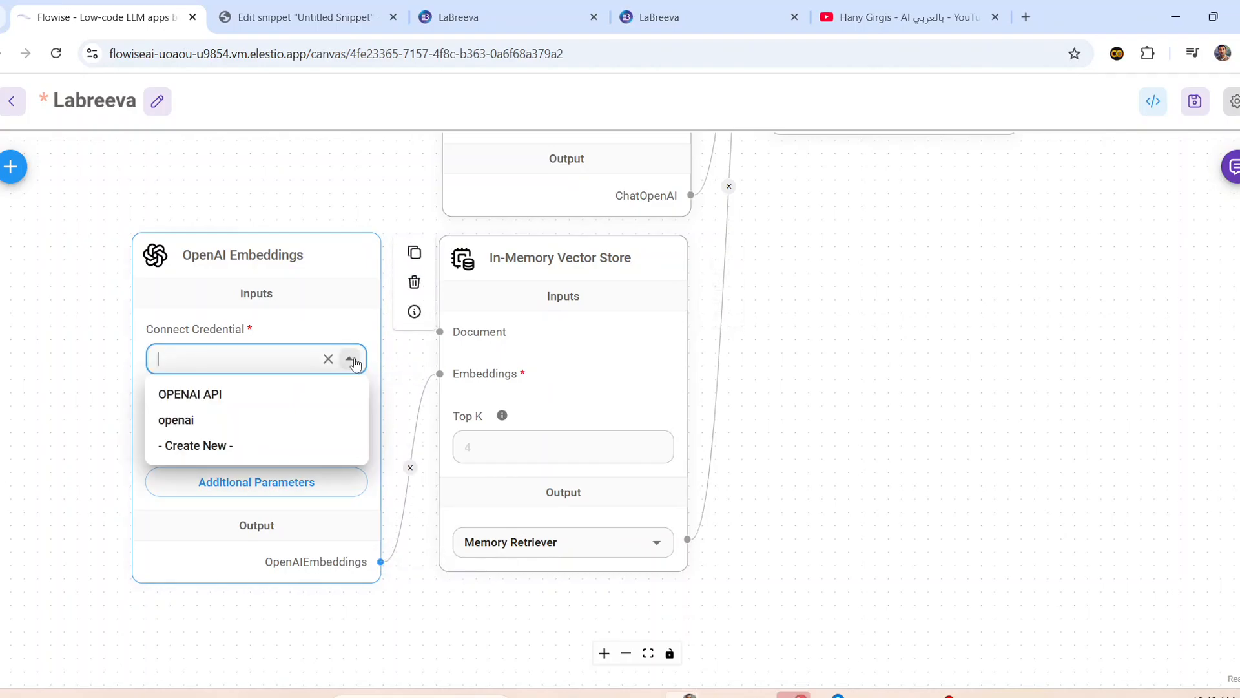
{"action": "left_click", "coordinate": [279, 396]}
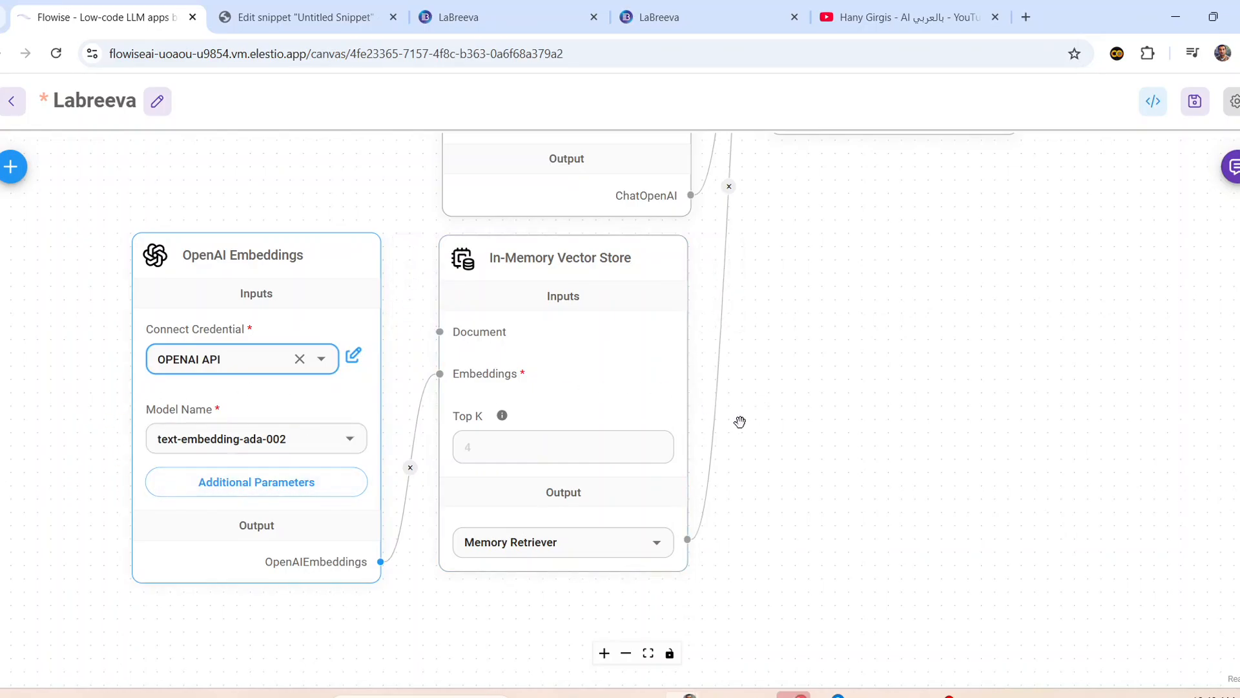
- Add a Cheerio Web Scraper node from the LangChain document loaders near the OpenAI Embeddings node
{"action": "left_click_drag", "start_coordinate": [739, 421], "coordinate": [823, 482]}
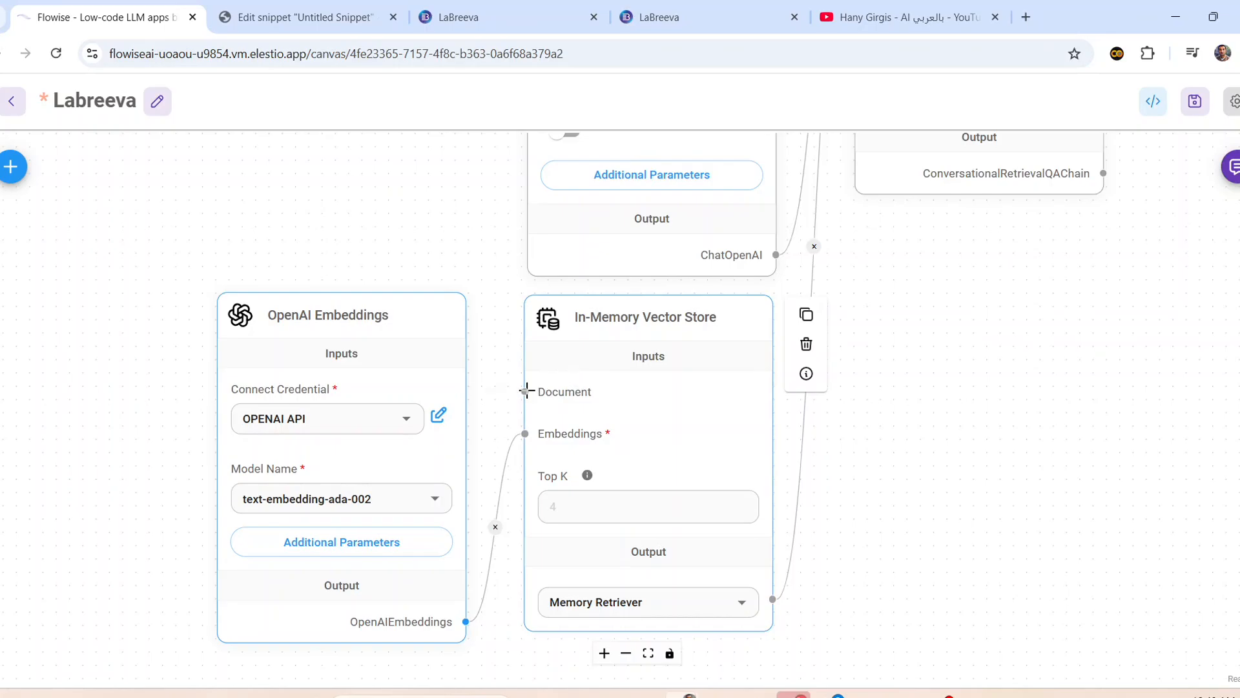
{"action": "left_click", "coordinate": [19, 165]}
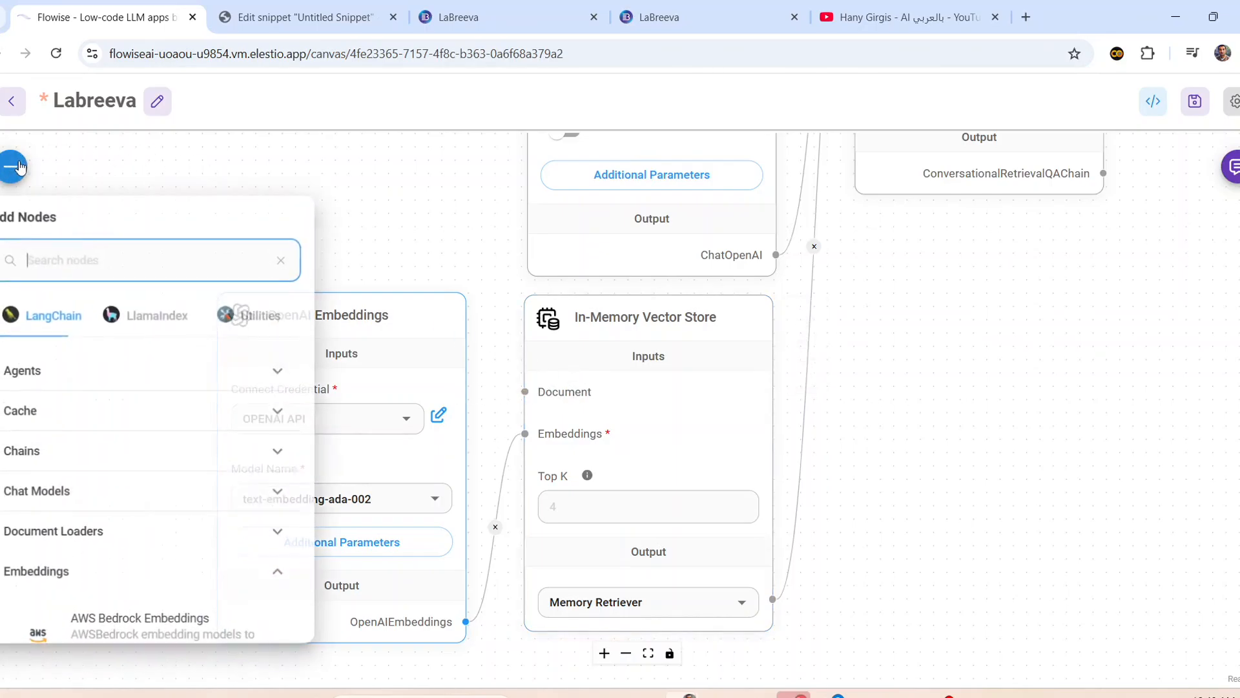
{"action": "left_click", "coordinate": [80, 542]}
{"action": "scroll", "coordinate": [90, 537], "scroll_direction": "down", "scroll_amount": 4}
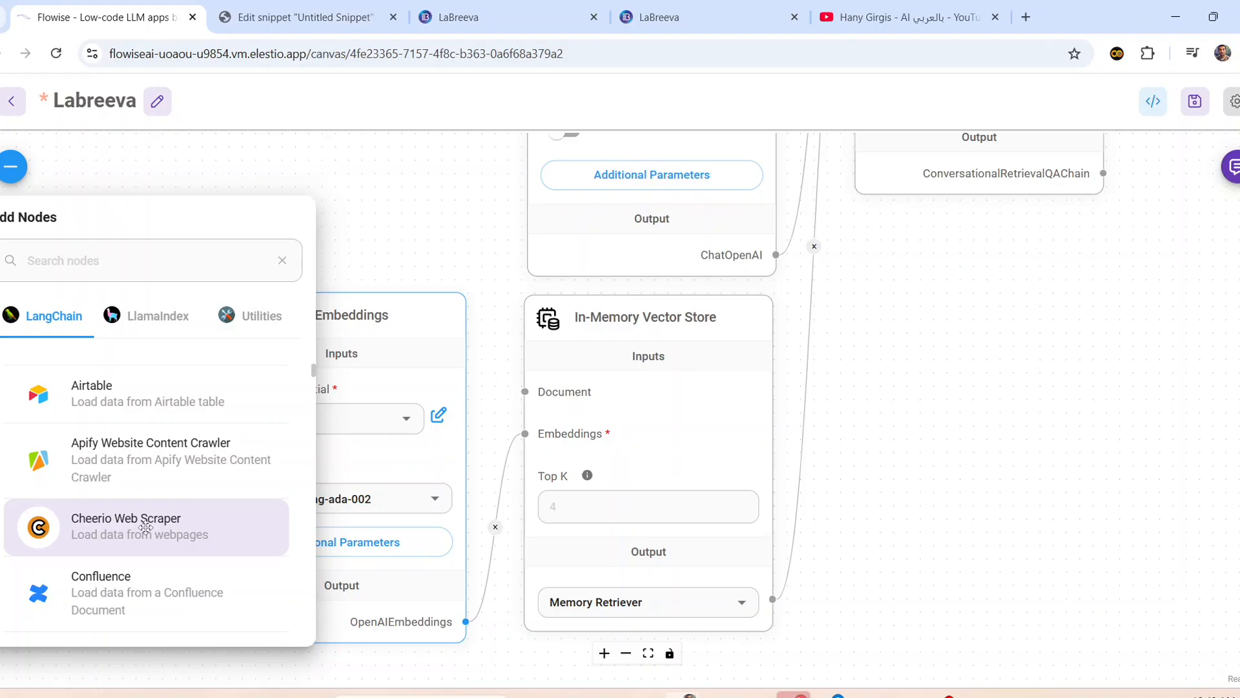
{"action": "left_click_drag", "start_coordinate": [145, 527], "coordinate": [388, 201]}
{"action": "left_click", "coordinate": [268, 174]}
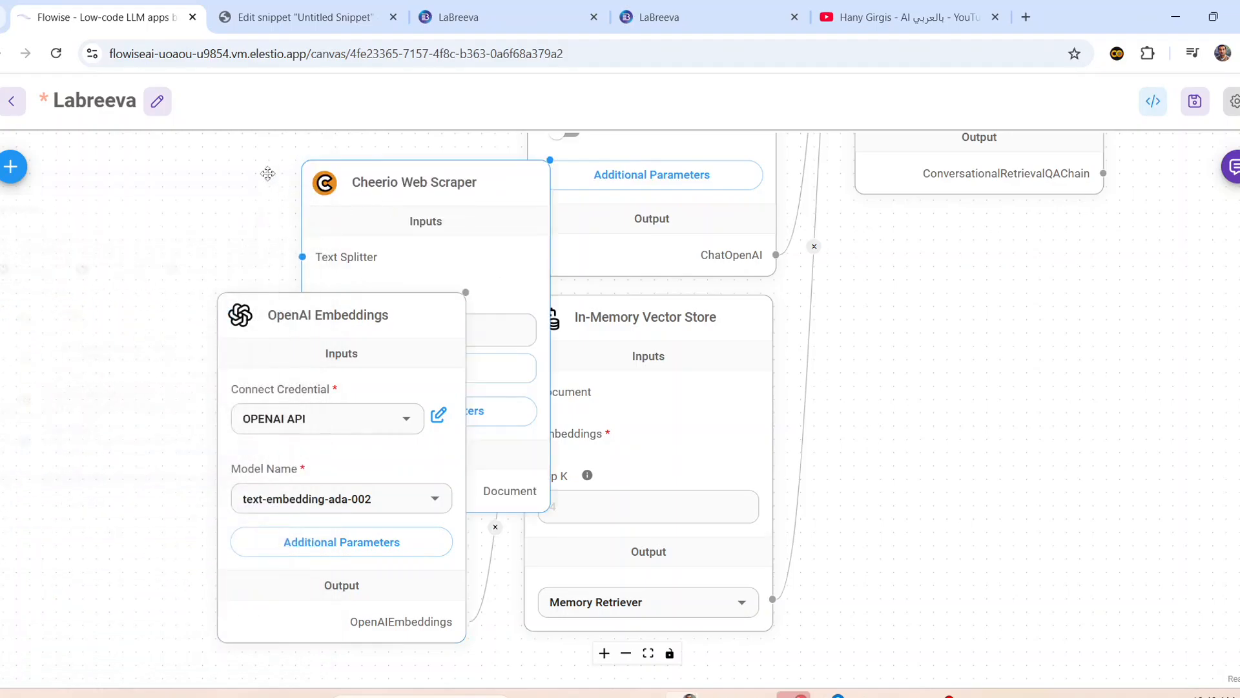
{"action": "left_click_drag", "start_coordinate": [204, 193], "coordinate": [199, 443]}
{"action": "left_click_drag", "start_coordinate": [452, 431], "coordinate": [384, 183]}
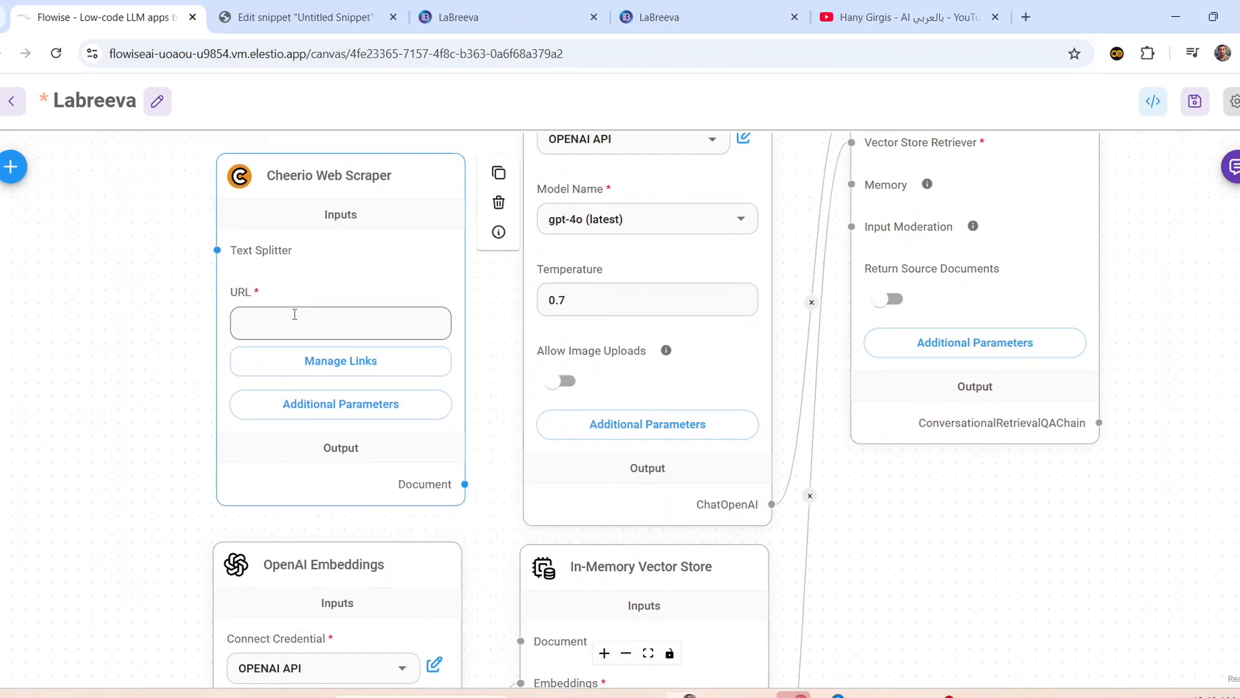
{"action": "left_click", "coordinate": [458, 17]}
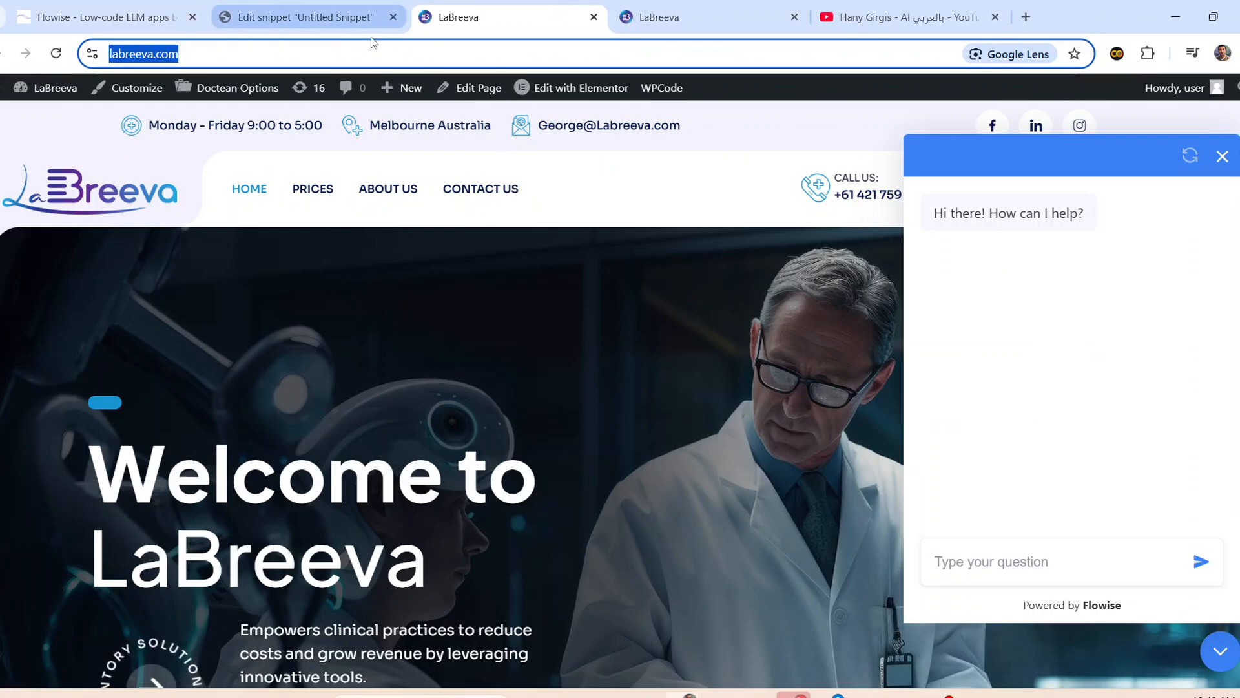
{"action": "left_click", "coordinate": [97, 17]}
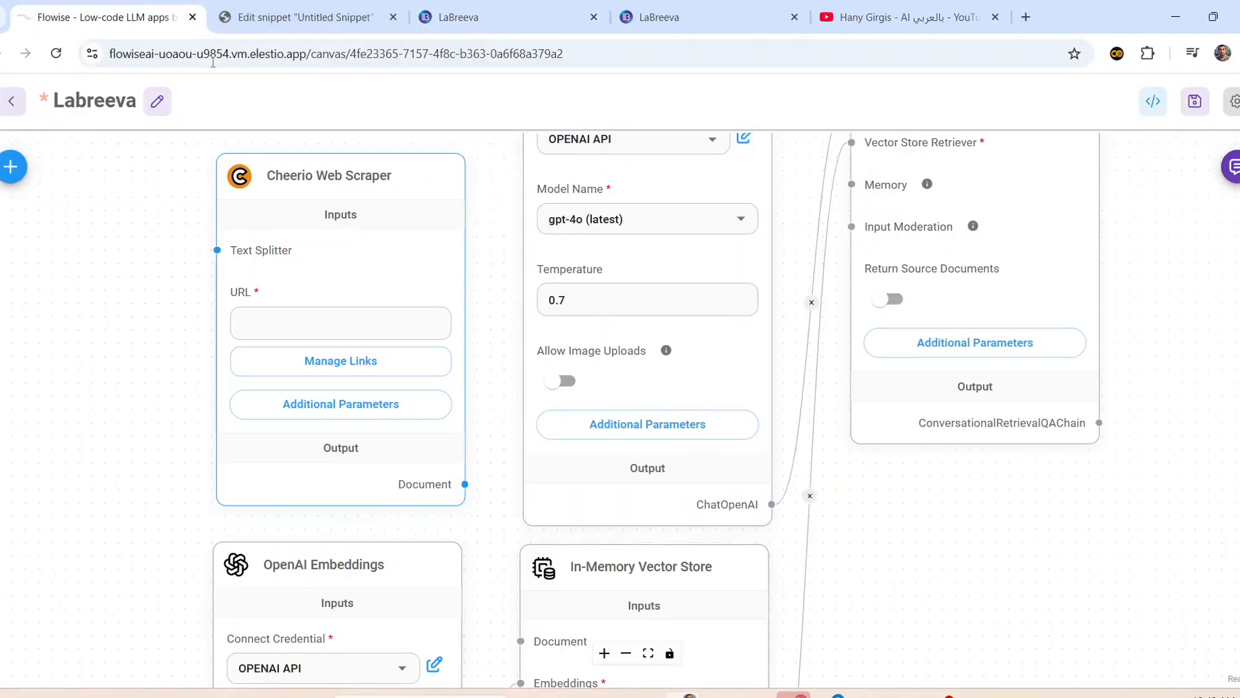
{"action": "left_click", "coordinate": [300, 319]}
{"action": "type", "text": "https://www.labreeva.com/"}
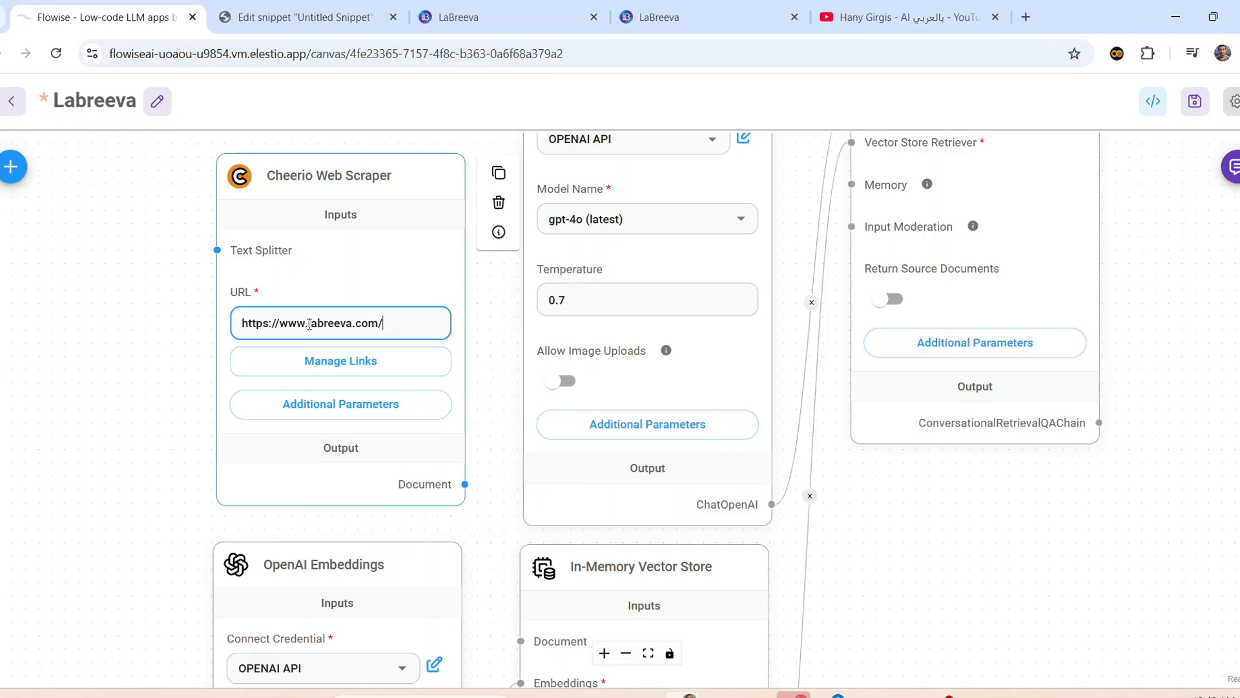
{"action": "left_click", "coordinate": [345, 364]}
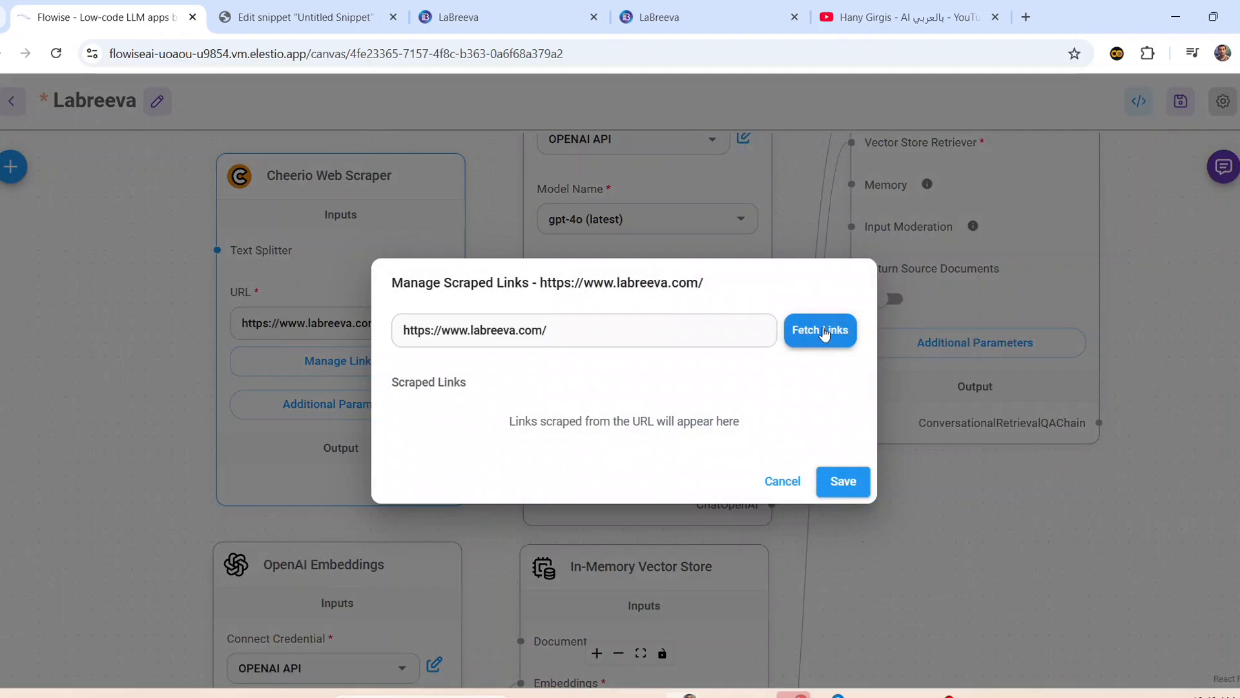
{"action": "left_click", "coordinate": [823, 330]}
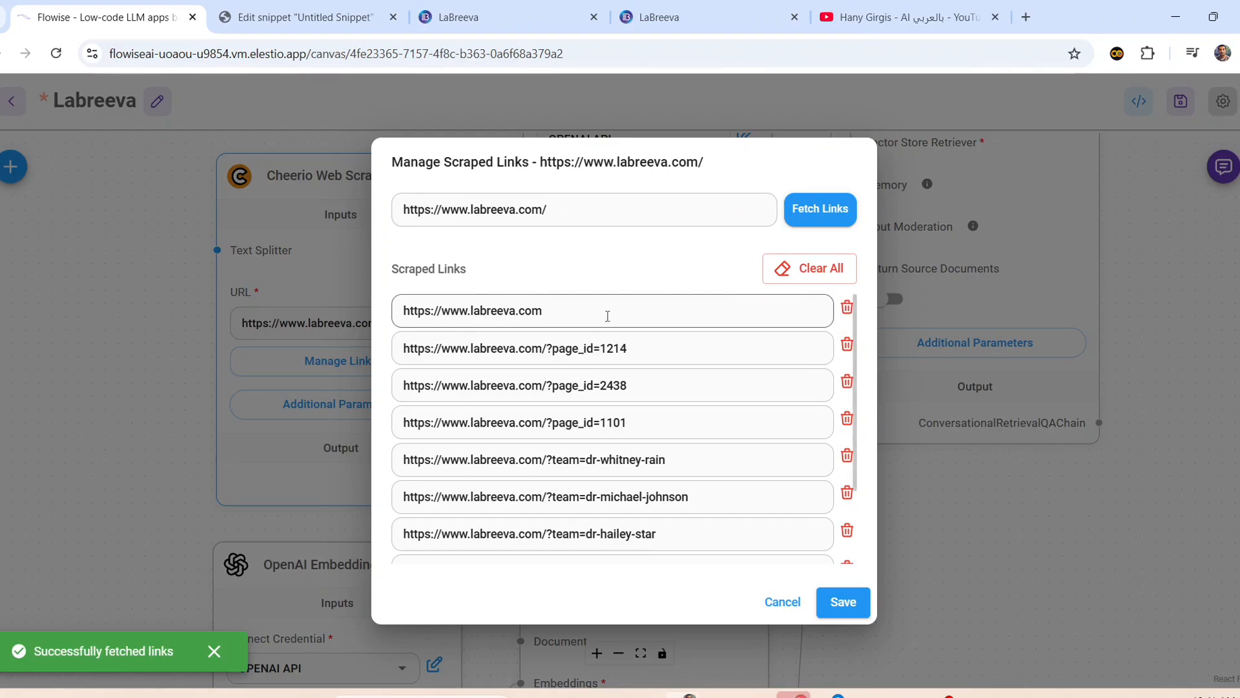
{"action": "scroll", "coordinate": [646, 339], "scroll_direction": "down", "scroll_amount": 3}
{"action": "scroll", "coordinate": [625, 460], "scroll_direction": "up", "scroll_amount": 3}
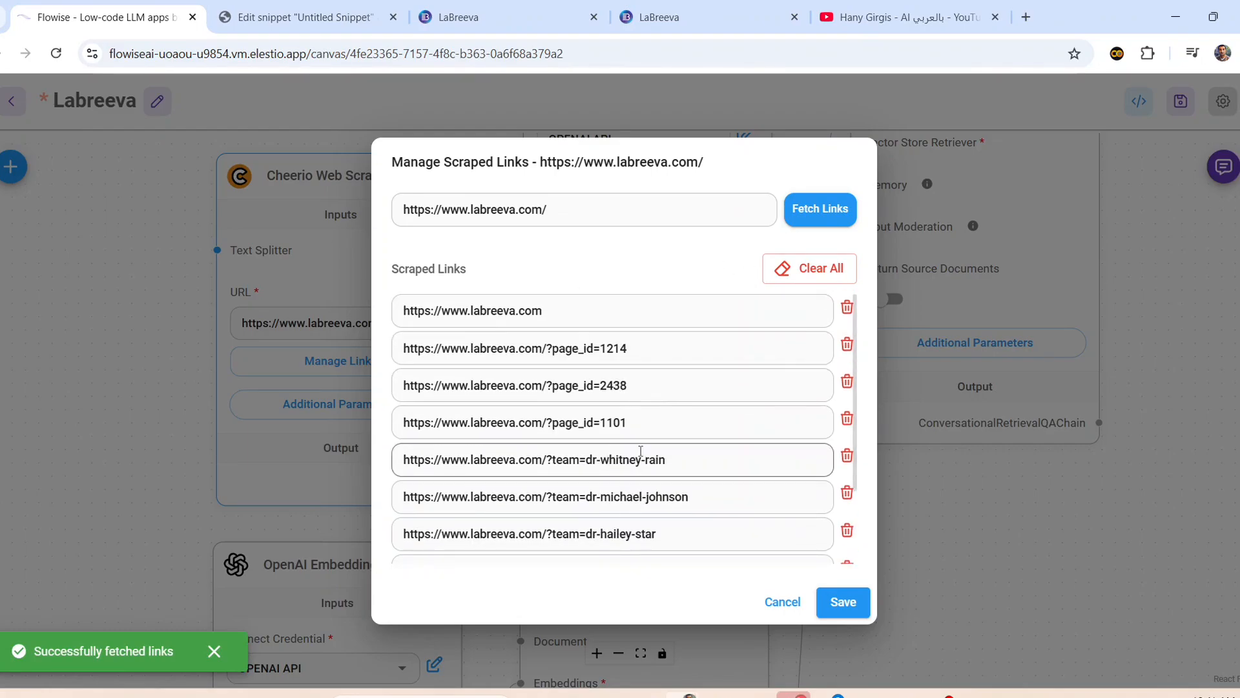
{"action": "left_click", "coordinate": [844, 602]}
- Set the Cheerio Web Scraper's Get Relative Links Limit to 5, with Web Crawl as the links method
{"action": "left_click", "coordinate": [328, 410]}
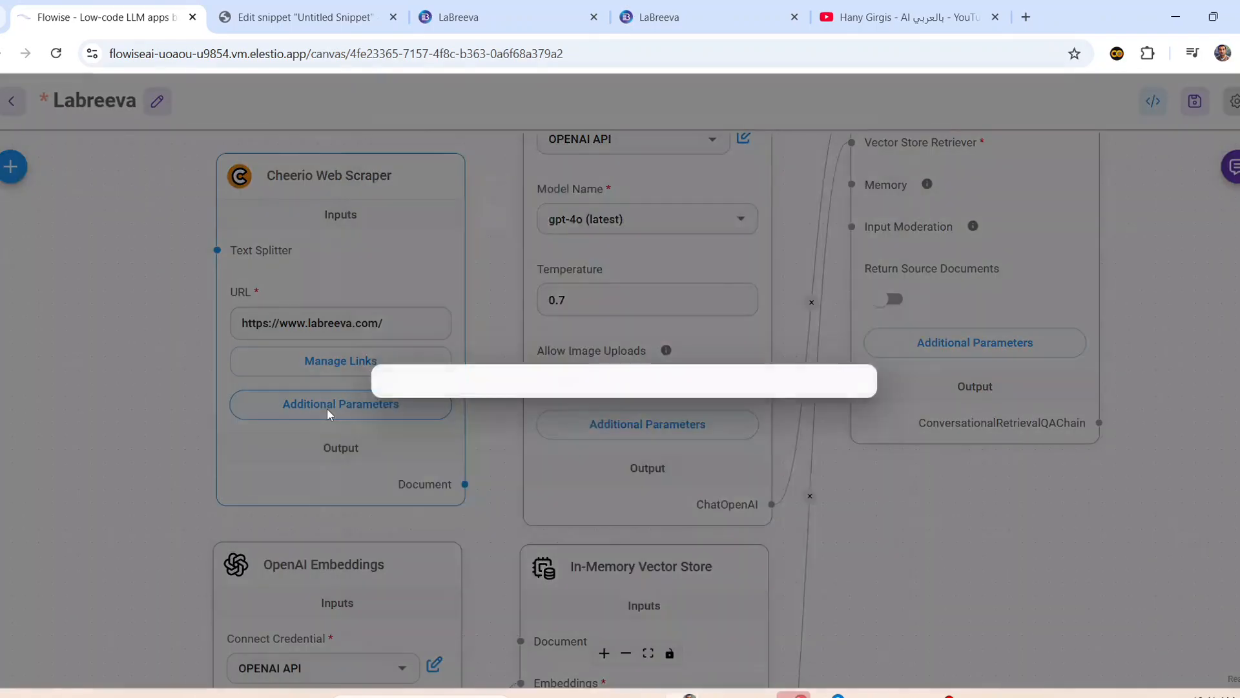
{"action": "left_click", "coordinate": [467, 363]}
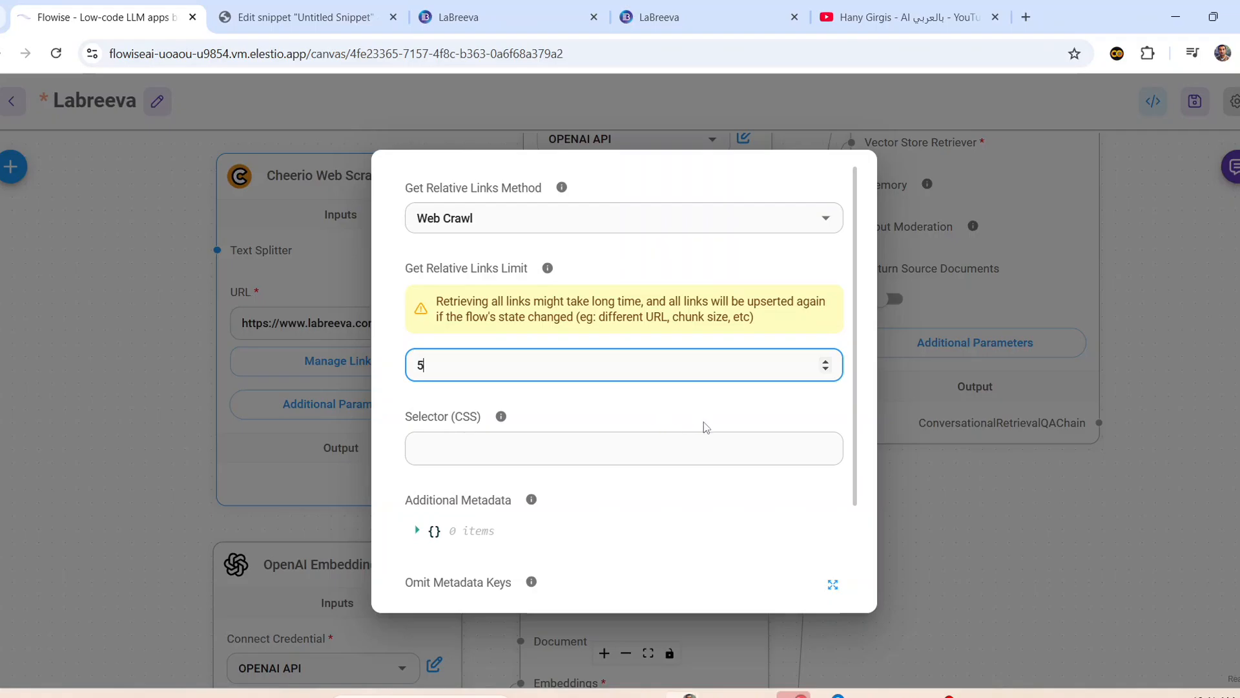
{"action": "scroll", "coordinate": [706, 426], "scroll_direction": "down", "scroll_amount": 2}
{"action": "scroll", "coordinate": [756, 463], "scroll_direction": "up", "scroll_amount": 2}
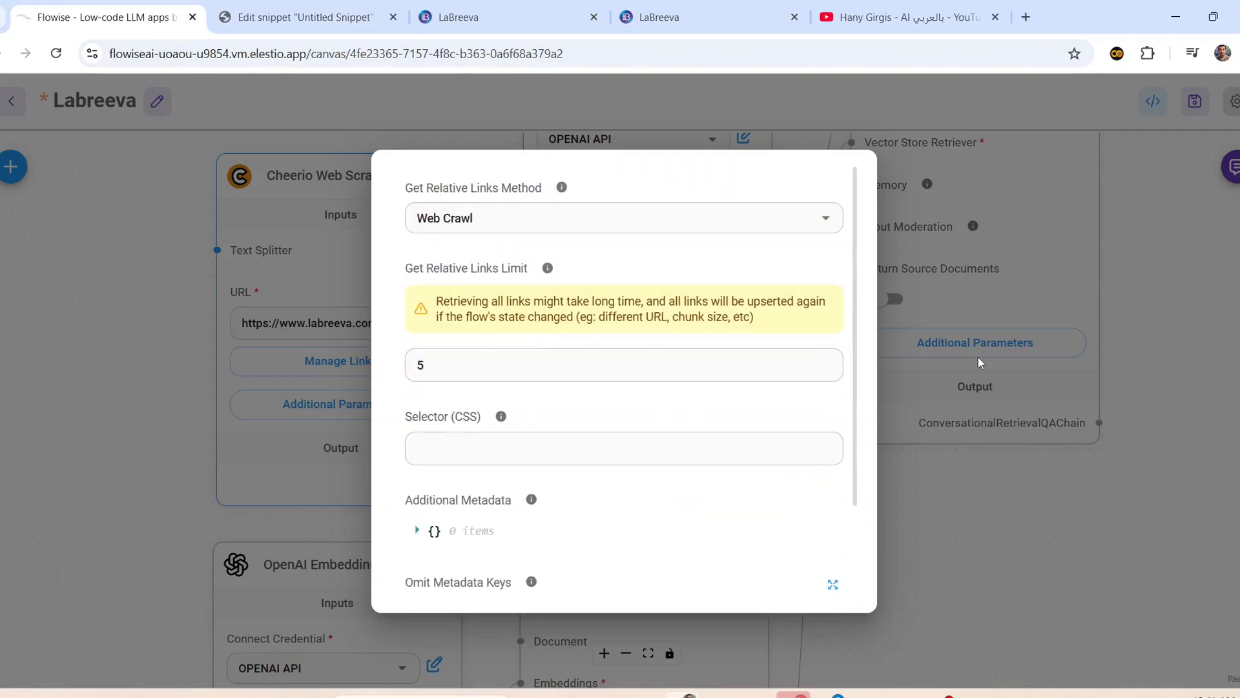
{"action": "left_click", "coordinate": [978, 356]}
- Connect the Cheerio Web Scraper's Document output to the Document input of the In-Memory Vector Store
{"action": "left_click_drag", "start_coordinate": [138, 341], "coordinate": [196, 319]}
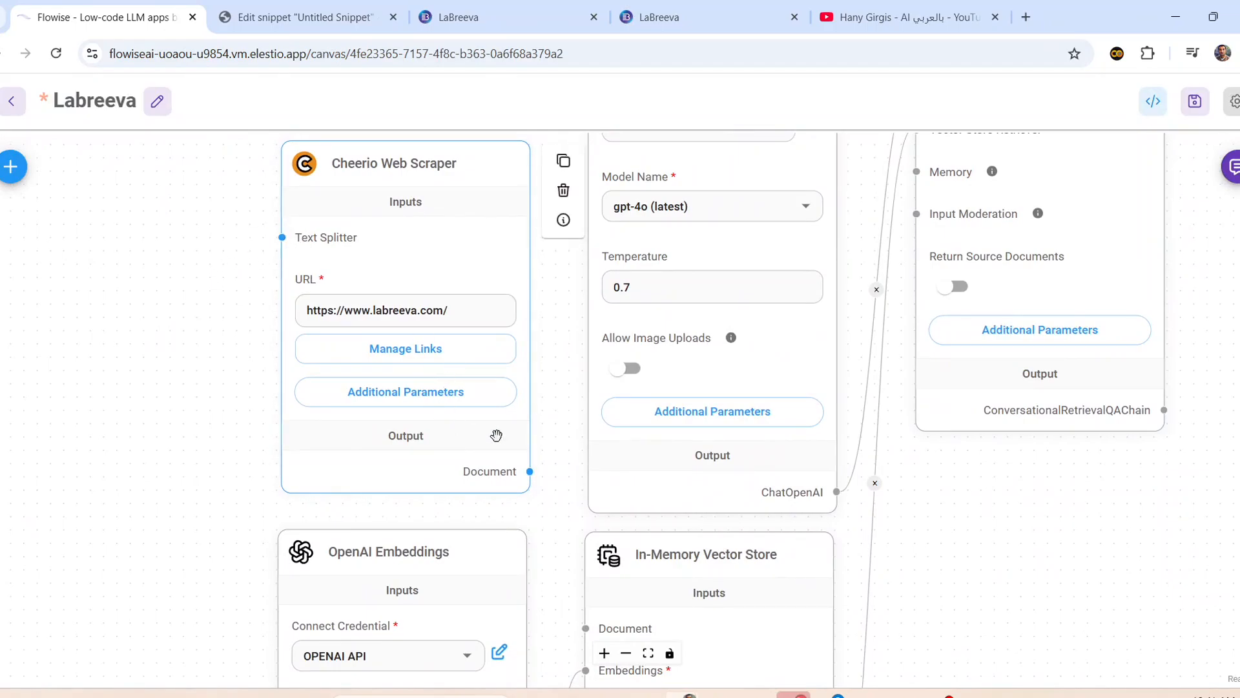
{"action": "left_click_drag", "start_coordinate": [530, 471], "coordinate": [582, 626]}
- Add a LangChain Recursive Character Text Splitter node beside the Cheerio Web Scraper and connect its output to the scraper's Text Splitter input
{"action": "left_click_drag", "start_coordinate": [1022, 660], "coordinate": [1112, 629]}
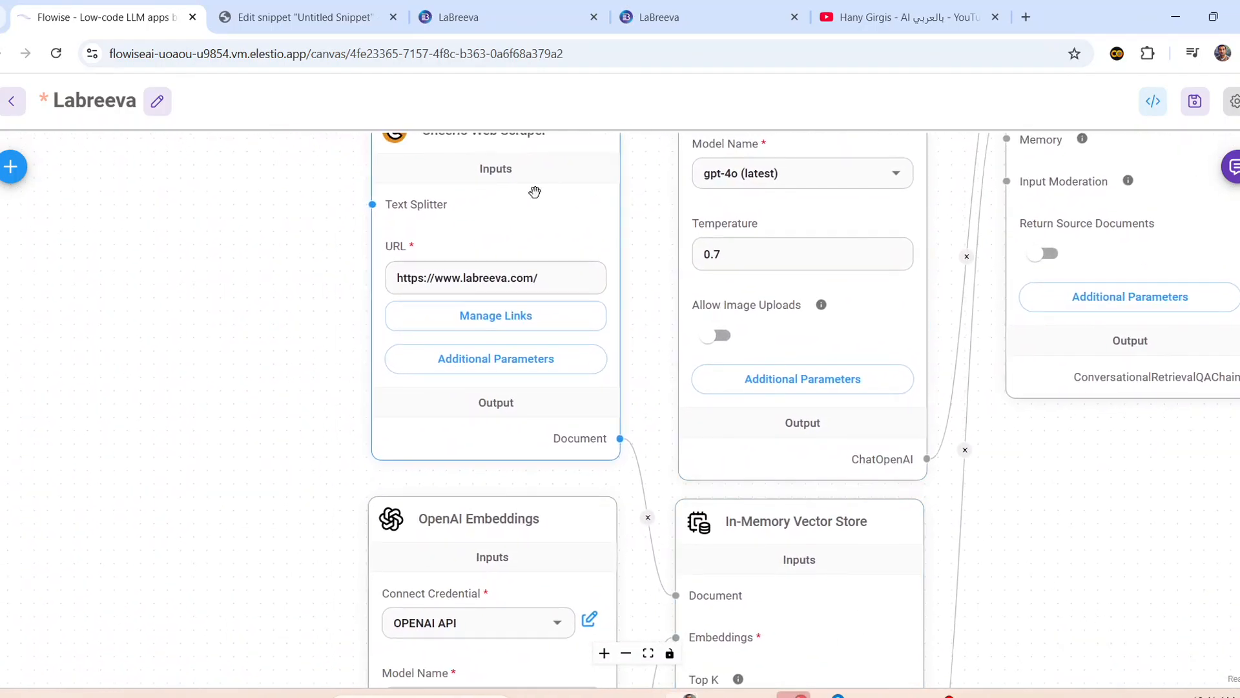
{"action": "left_click", "coordinate": [11, 167]}
{"action": "left_click", "coordinate": [91, 531]}
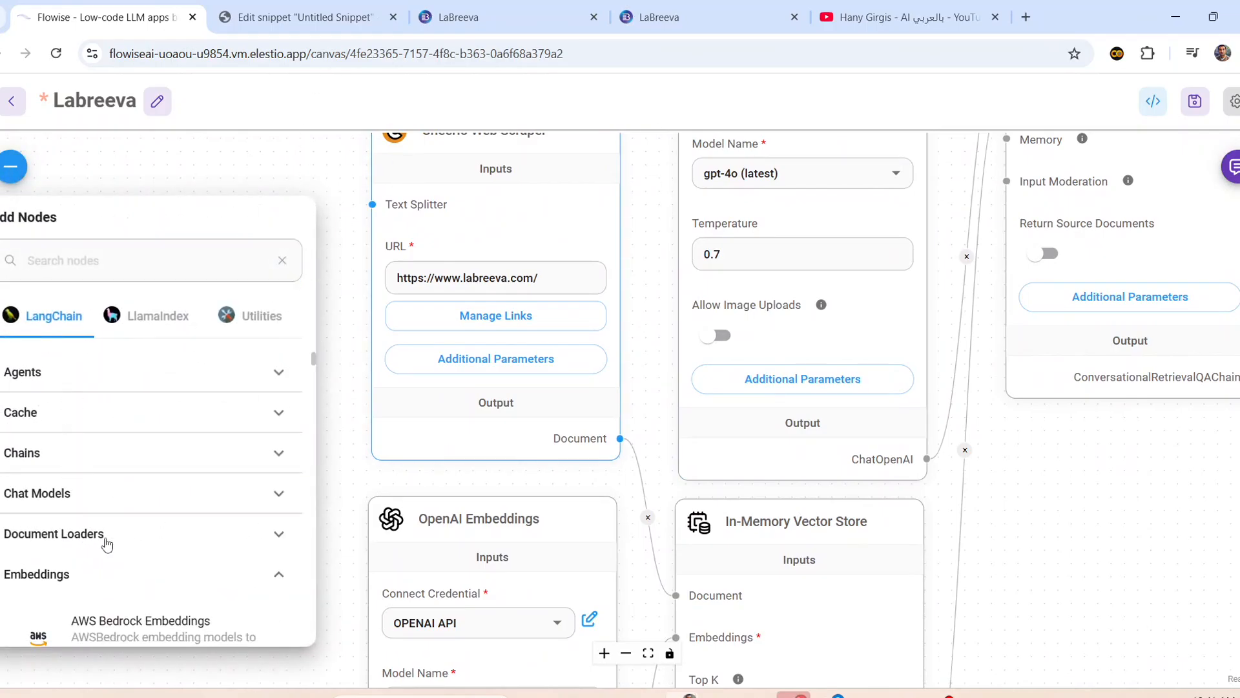
{"action": "scroll", "coordinate": [125, 515], "scroll_direction": "down", "scroll_amount": 3}
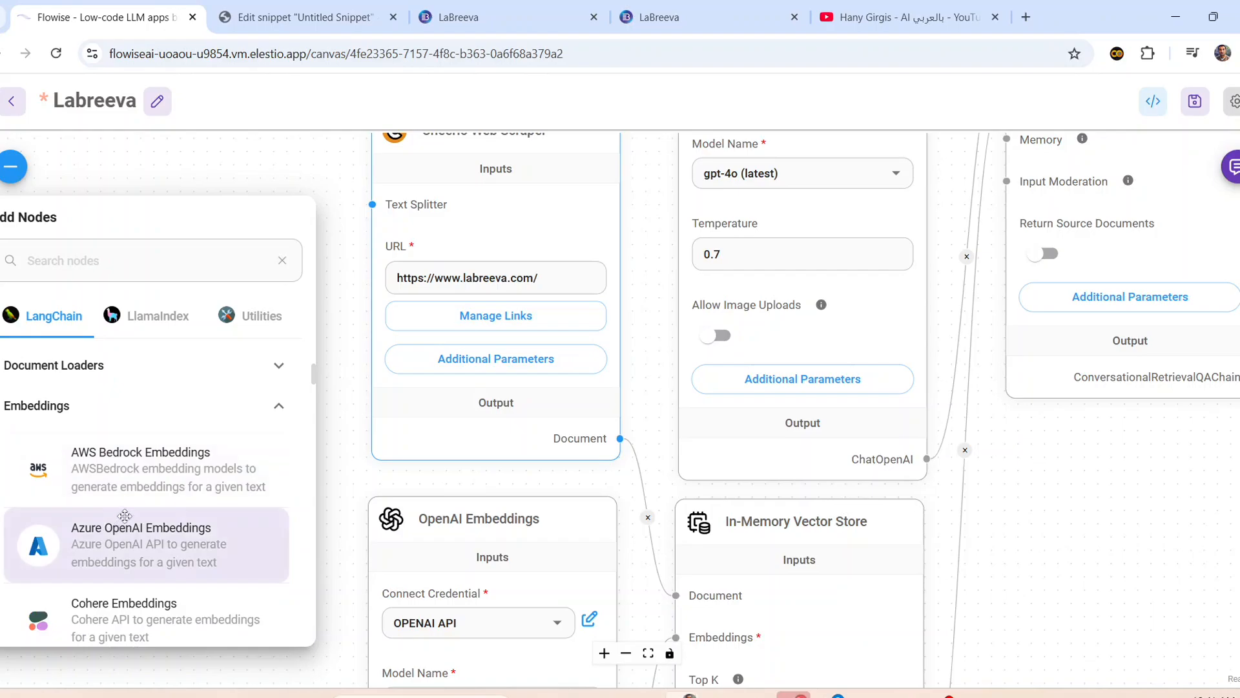
{"action": "left_click", "coordinate": [141, 417]}
{"action": "scroll", "coordinate": [122, 486], "scroll_direction": "down", "scroll_amount": 2}
{"action": "left_click", "coordinate": [123, 486]}
{"action": "scroll", "coordinate": [126, 485], "scroll_direction": "down", "scroll_amount": 2}
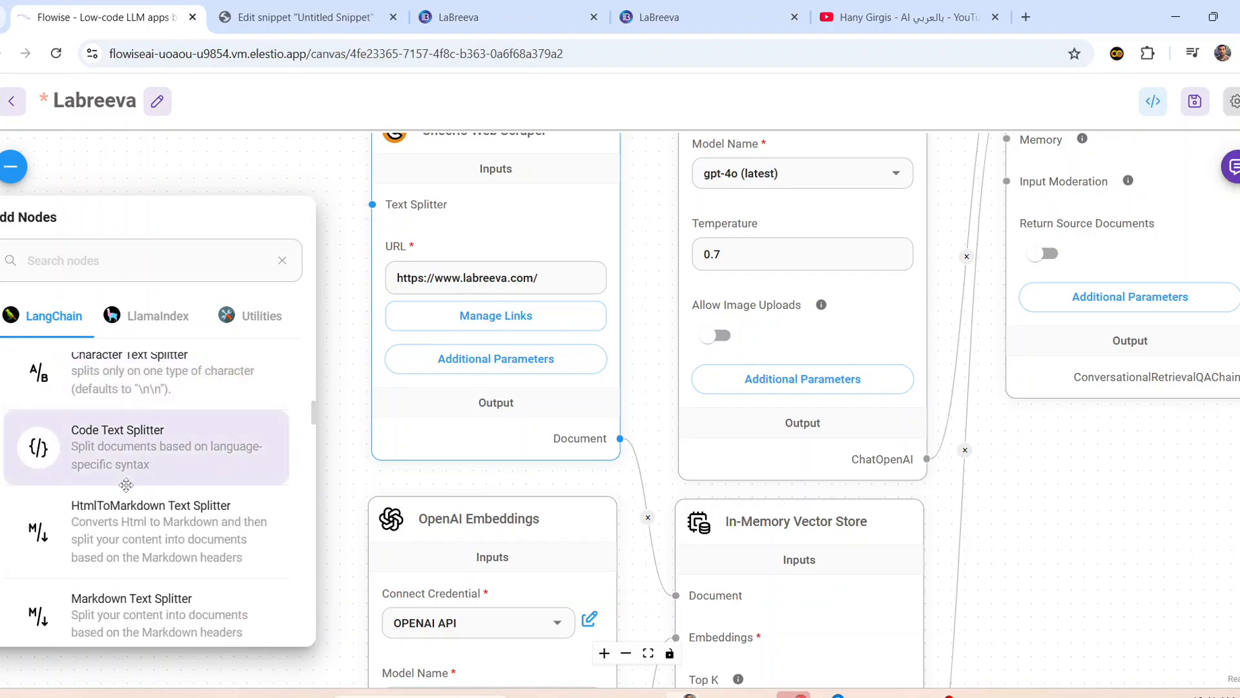
{"action": "scroll", "coordinate": [126, 485], "scroll_direction": "down", "scroll_amount": 2}
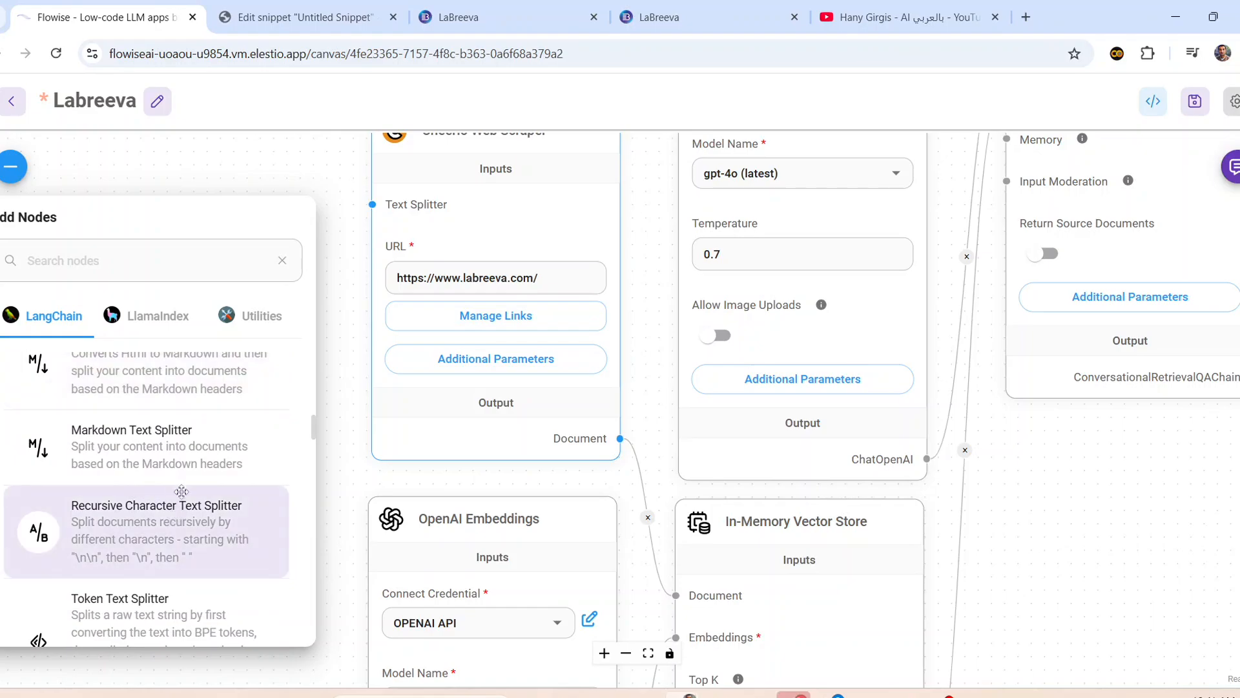
{"action": "left_click_drag", "start_coordinate": [177, 513], "coordinate": [211, 190]}
{"action": "left_click_drag", "start_coordinate": [313, 448], "coordinate": [285, 429]}
{"action": "left_click_drag", "start_coordinate": [286, 458], "coordinate": [377, 202]}
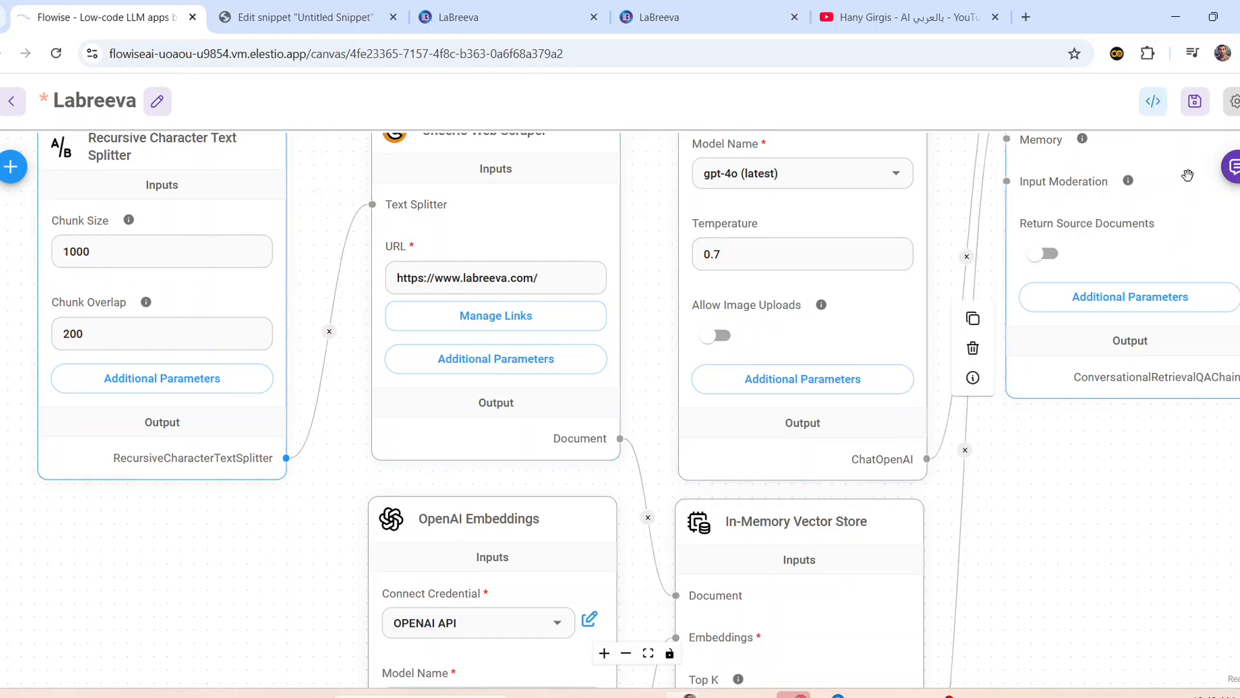
- Save the Labreeva chatflow and bring the whole node layout into view
{"action": "left_click", "coordinate": [1195, 100]}
{"action": "scroll", "coordinate": [946, 468], "scroll_direction": "down", "scroll_amount": 5}
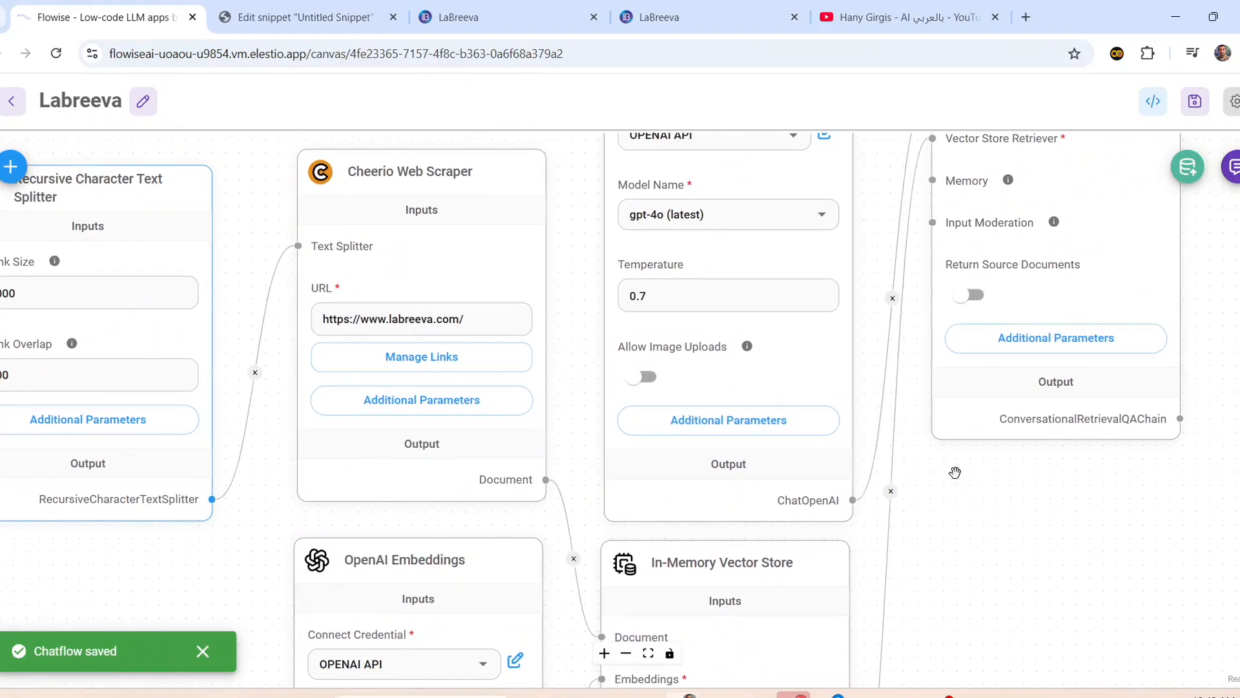
{"action": "mouse_move", "coordinate": [886, 610]}
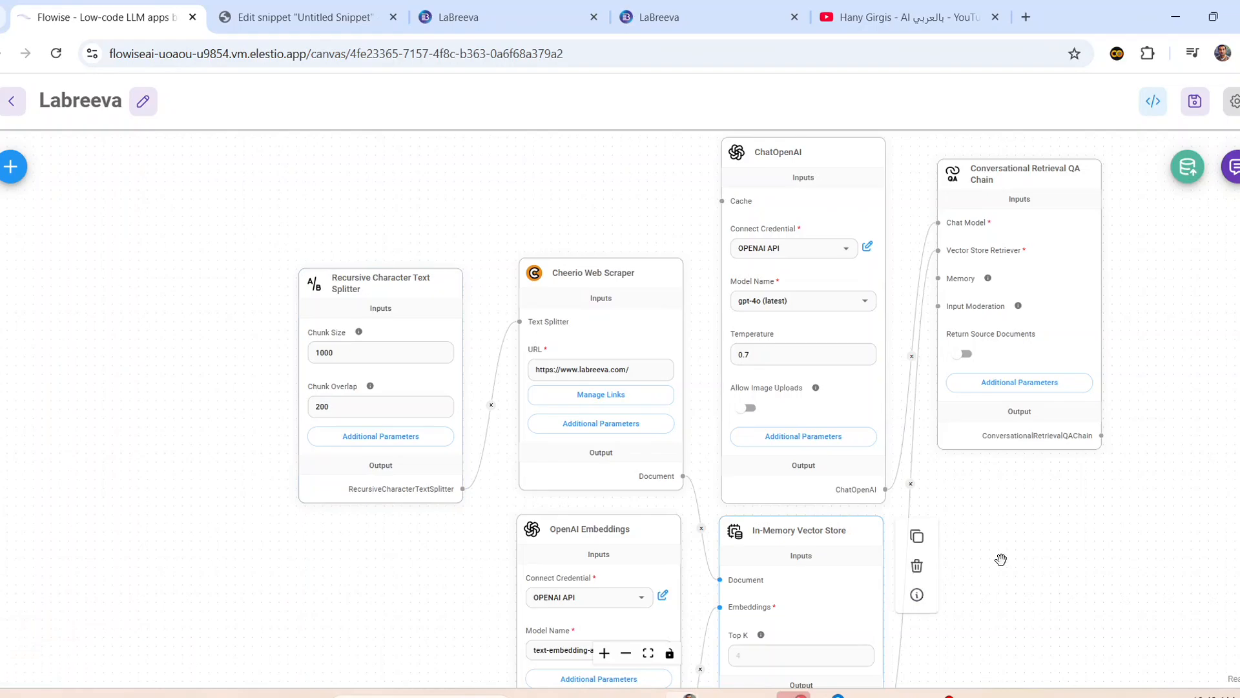
{"action": "left_click_drag", "start_coordinate": [996, 554], "coordinate": [888, 521]}
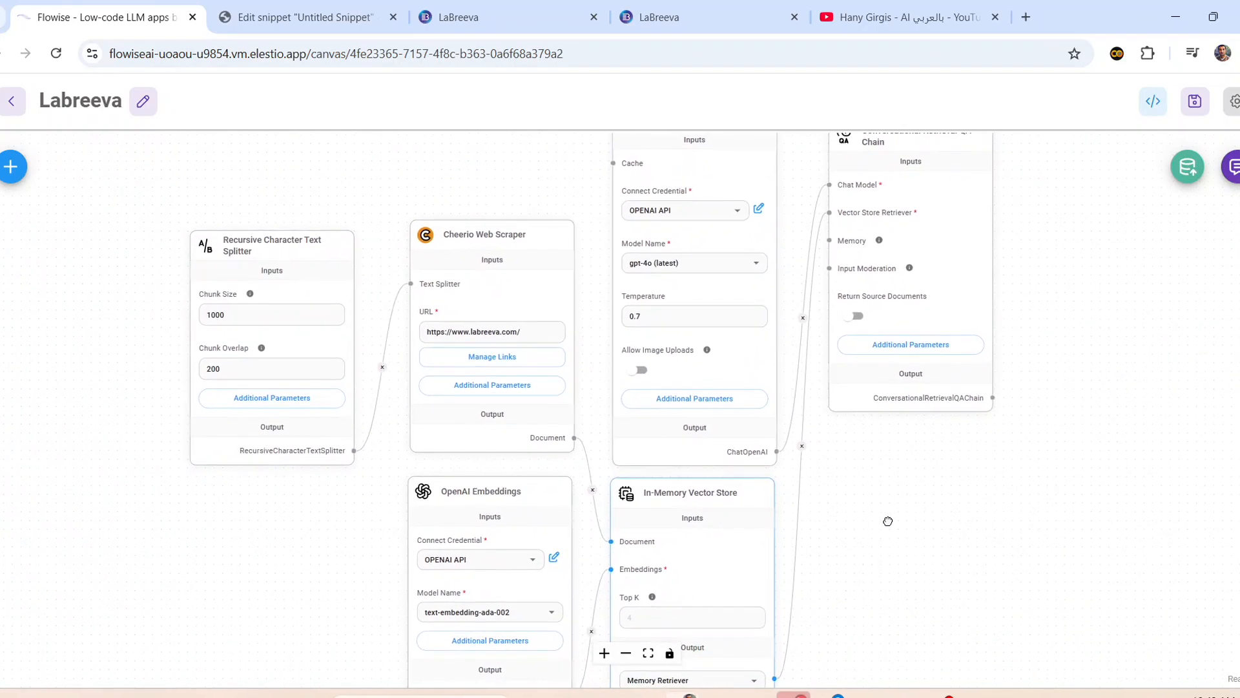
{"action": "mouse_move", "coordinate": [517, 342]}
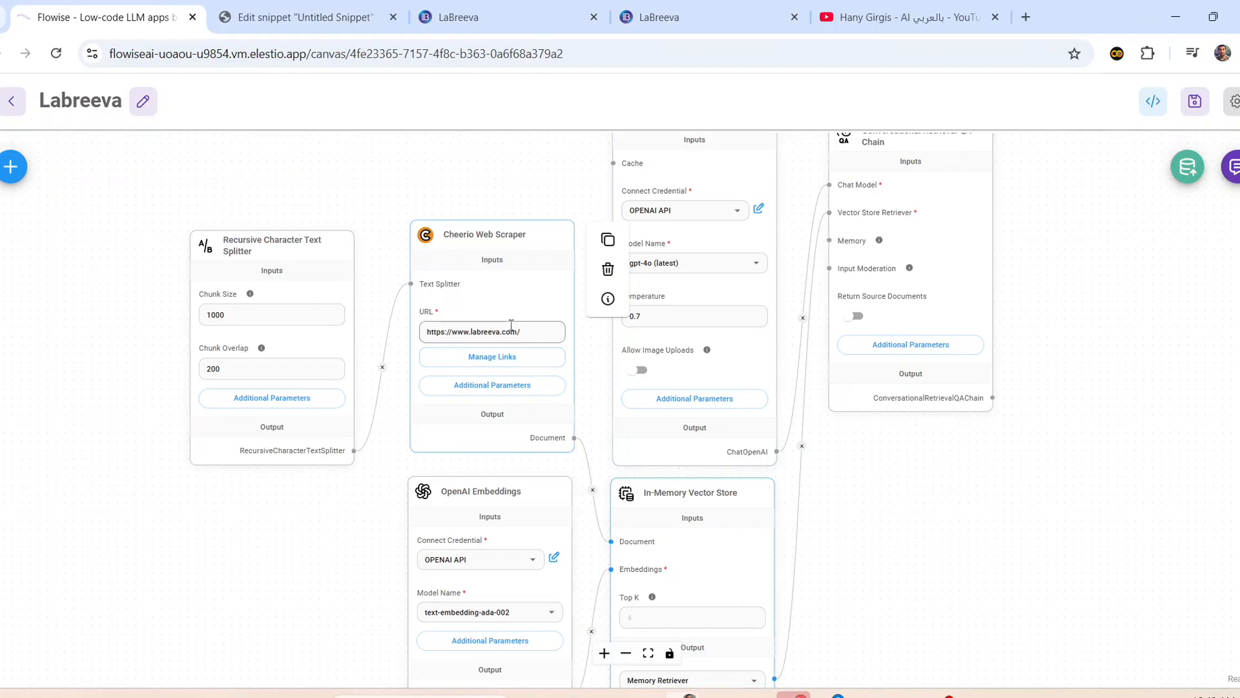
- Upsert the scraped website content into the vector store and review the added documents in the upsert record
{"action": "left_click", "coordinate": [1188, 168]}
{"action": "left_click", "coordinate": [629, 531]}
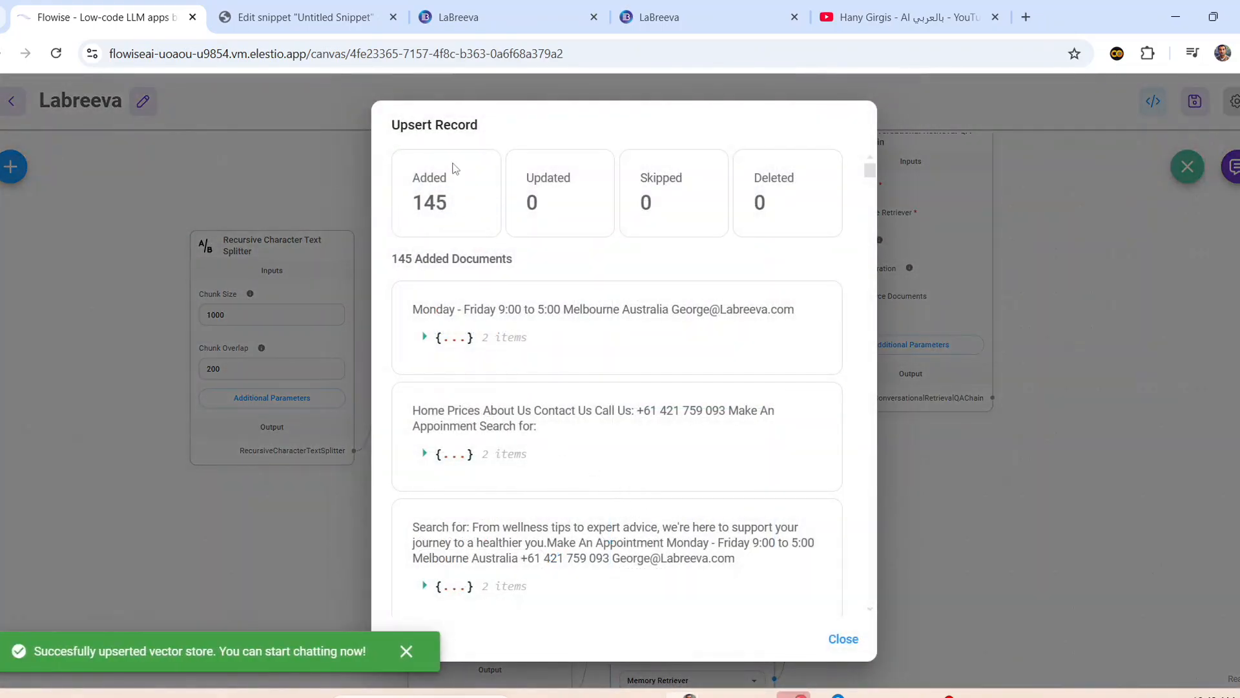
{"action": "scroll", "coordinate": [651, 371], "scroll_direction": "down", "scroll_amount": 10}
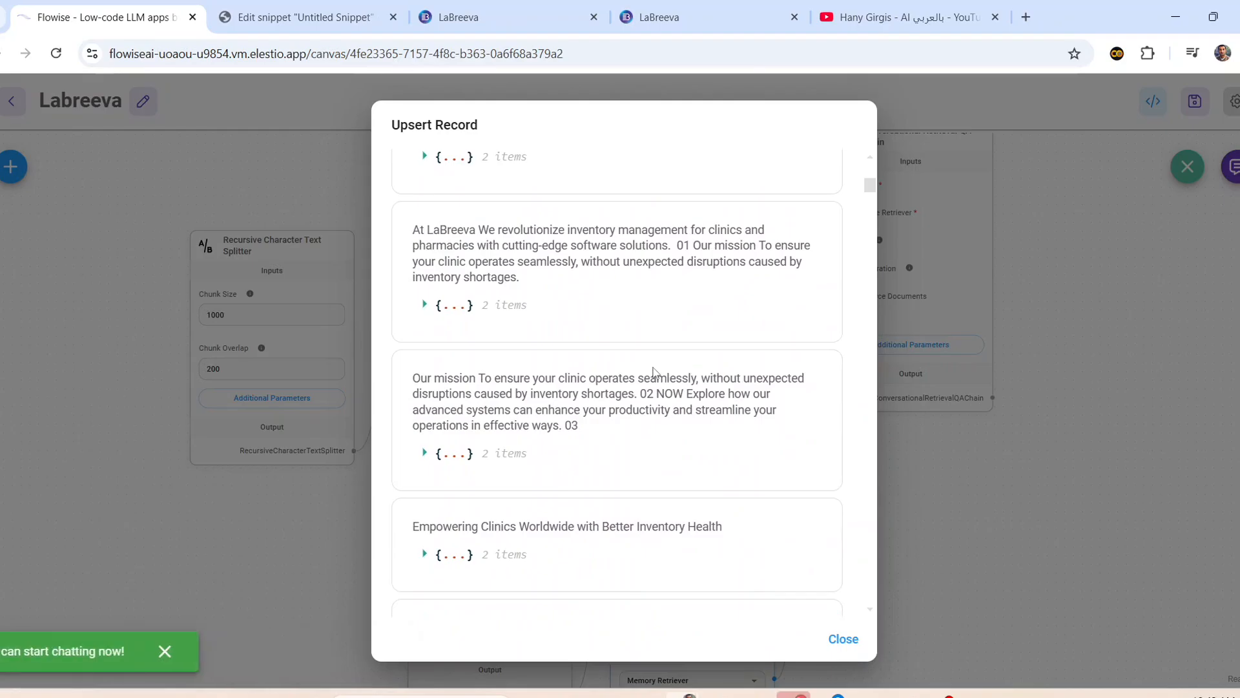
{"action": "scroll", "coordinate": [651, 371], "scroll_direction": "down", "scroll_amount": 3}
{"action": "scroll", "coordinate": [651, 371], "scroll_direction": "up", "scroll_amount": 3}
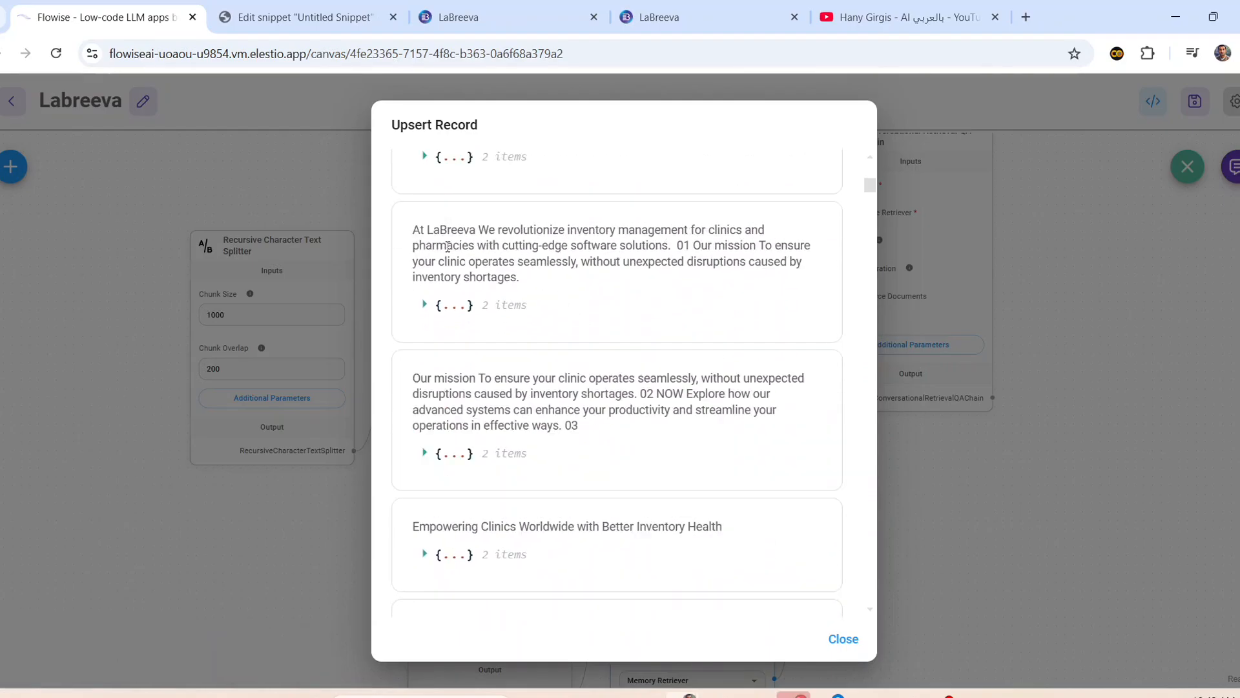
{"action": "scroll", "coordinate": [738, 254], "scroll_direction": "down", "scroll_amount": 15}
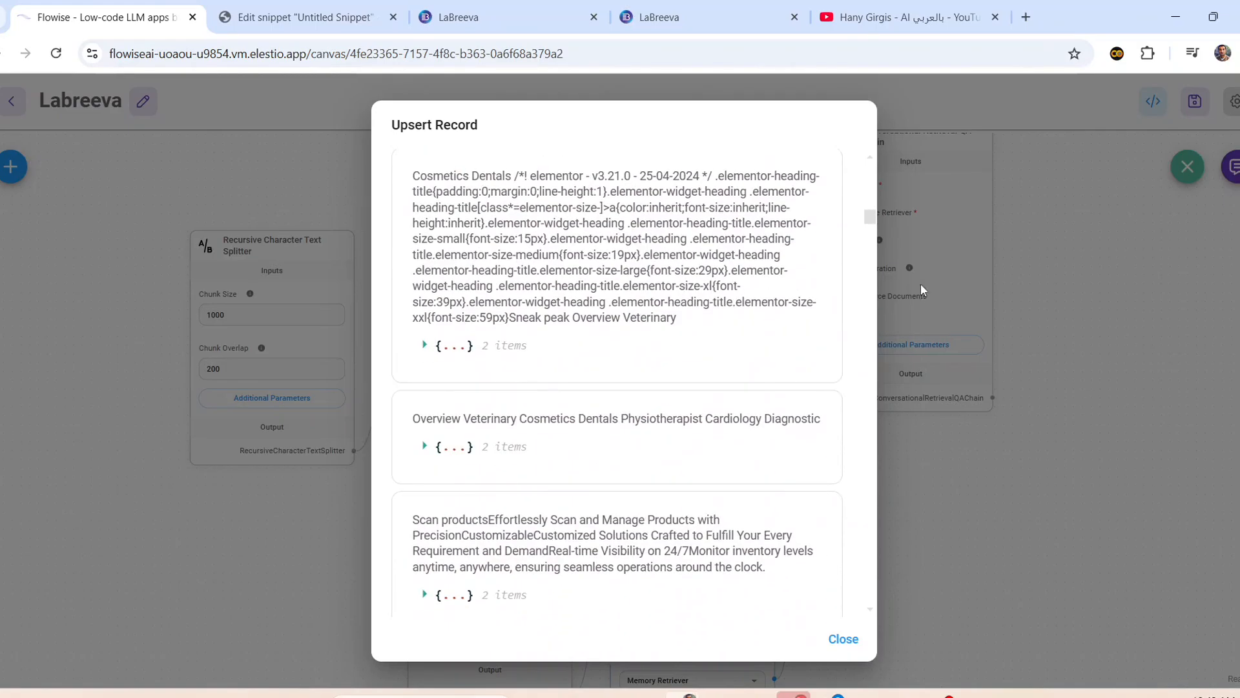
{"action": "left_click", "coordinate": [1005, 277]}
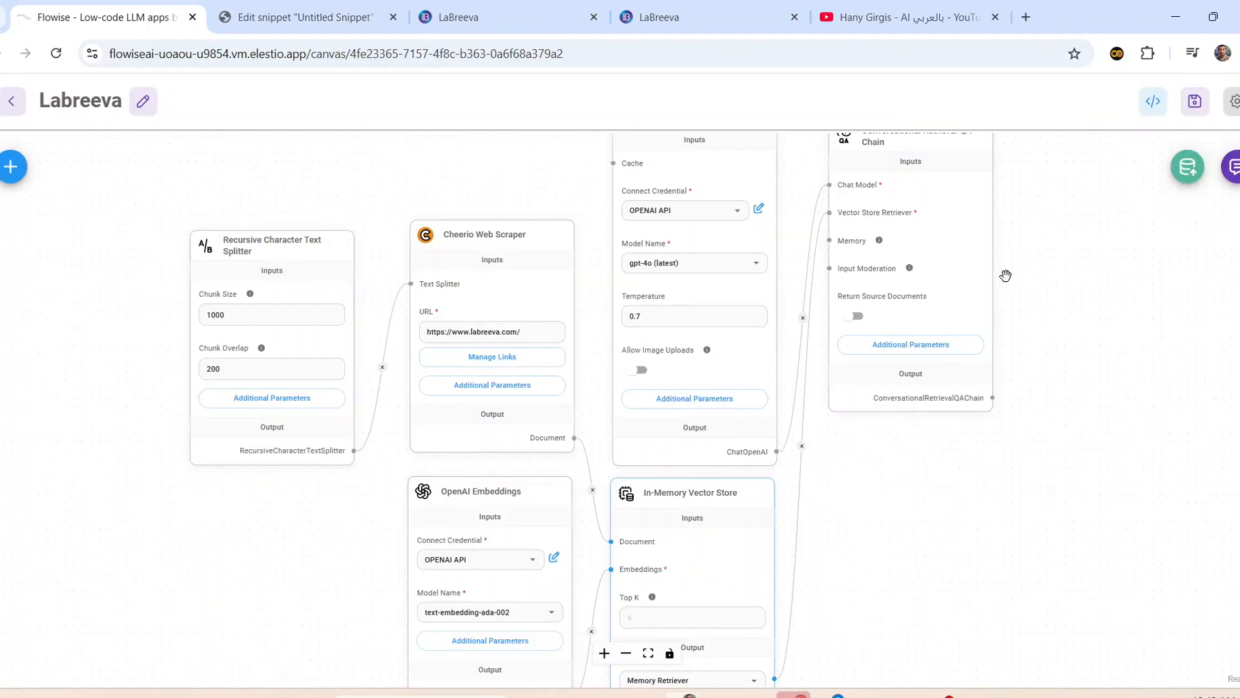
- Check the rephrase and response prompts in the Conversational Retrieval QA Chain's additional parameters
{"action": "left_click", "coordinate": [900, 347]}
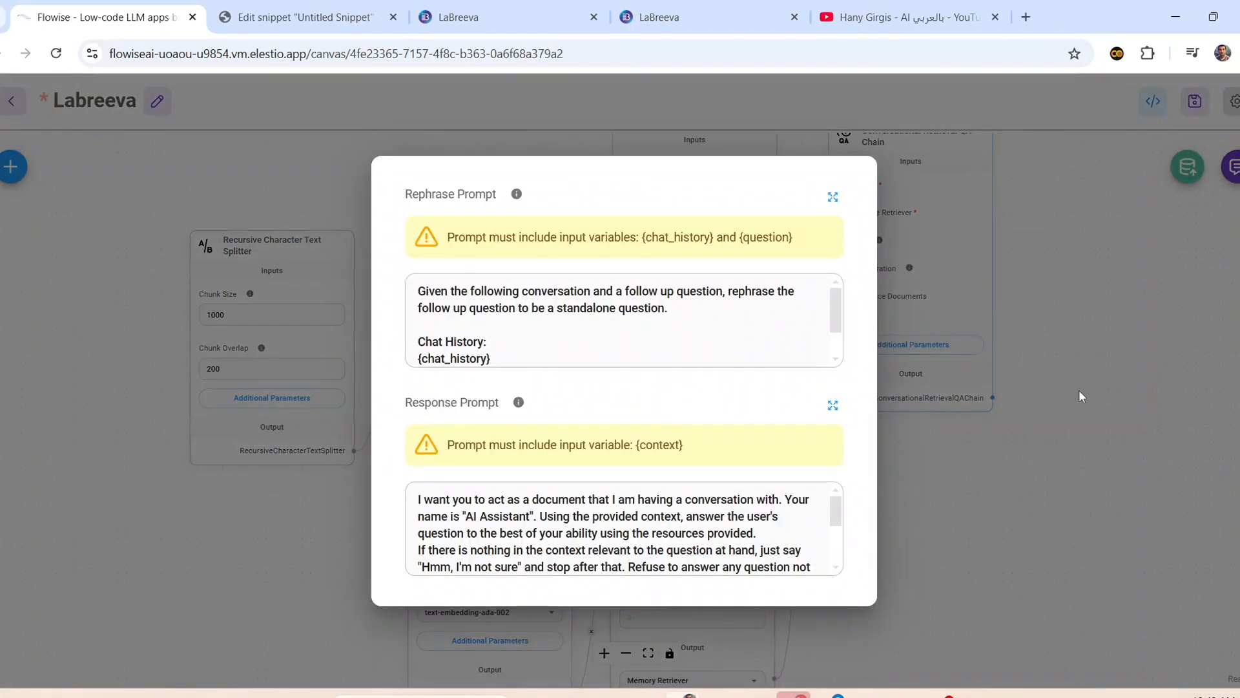
{"action": "left_click", "coordinate": [991, 386]}
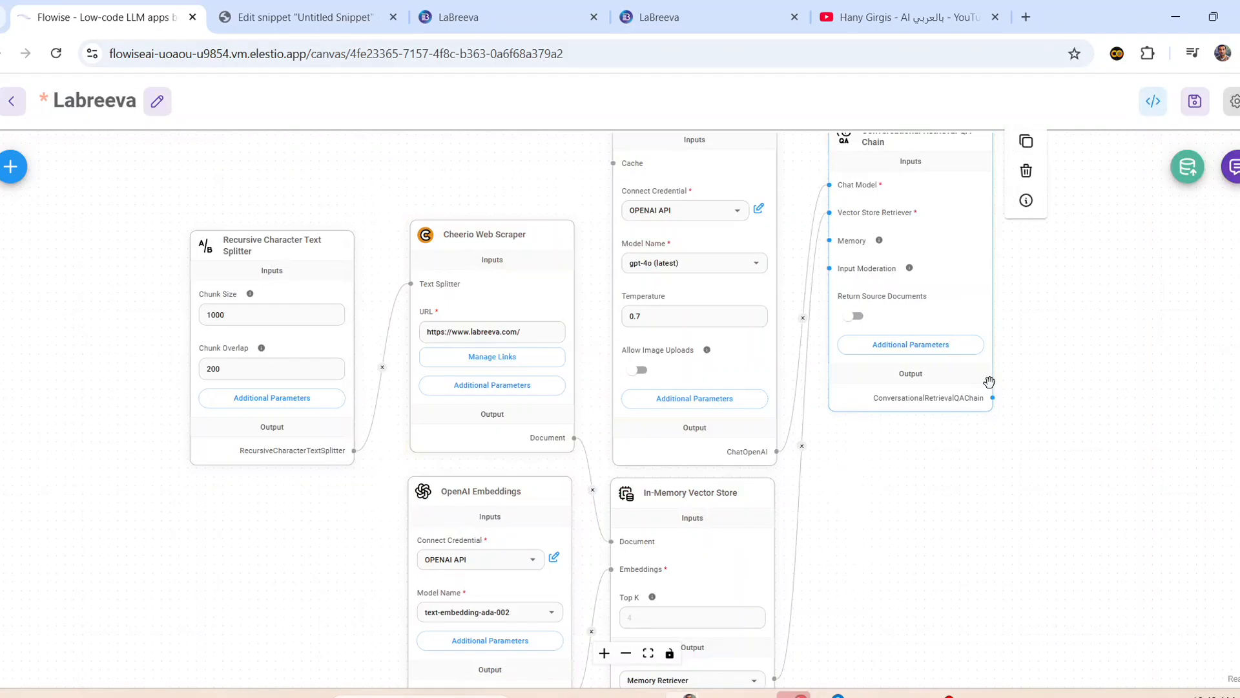
- Test the chatflow in its chat window by asking "what is labreeva" and "how to contact them"
{"action": "left_click", "coordinate": [1187, 167]}
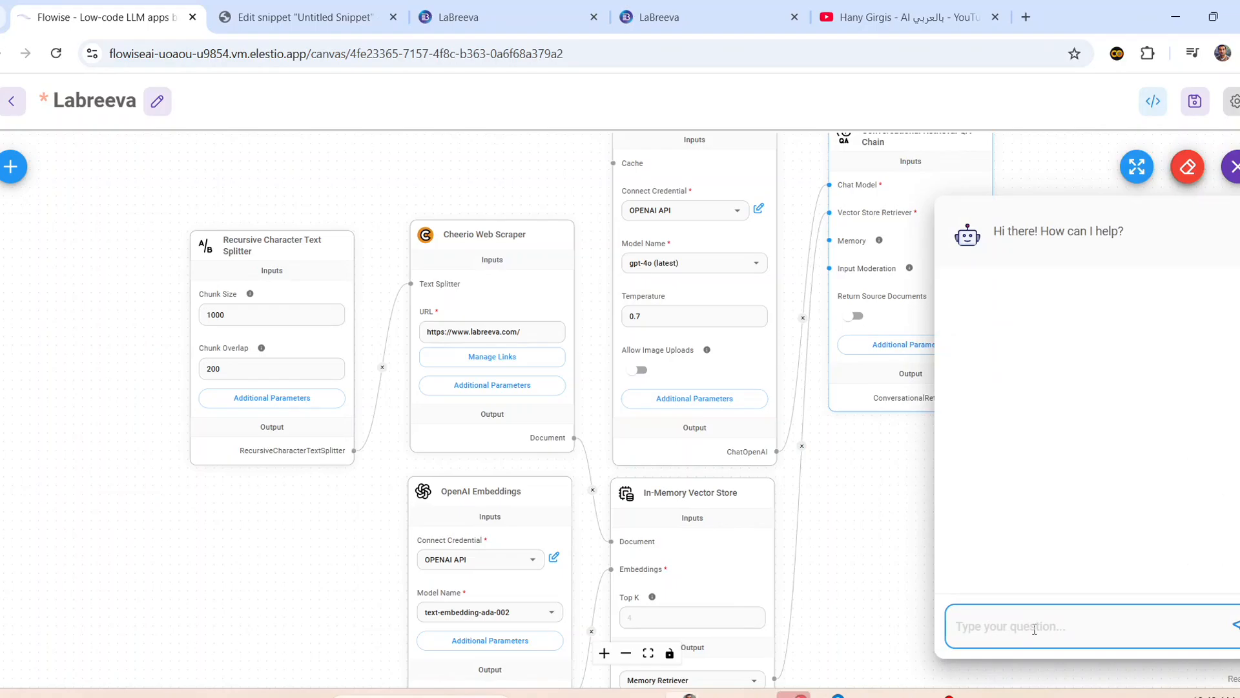
{"action": "type", "text": "what is labreeva"}
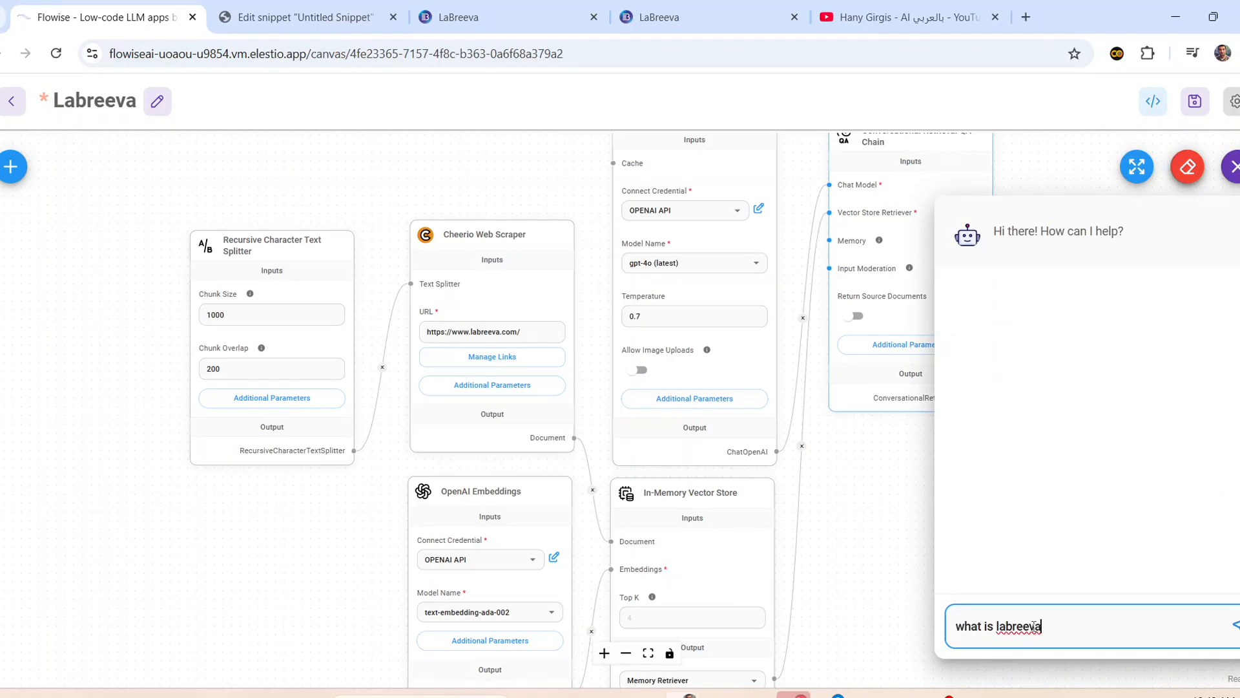
{"action": "key", "text": "Return"}
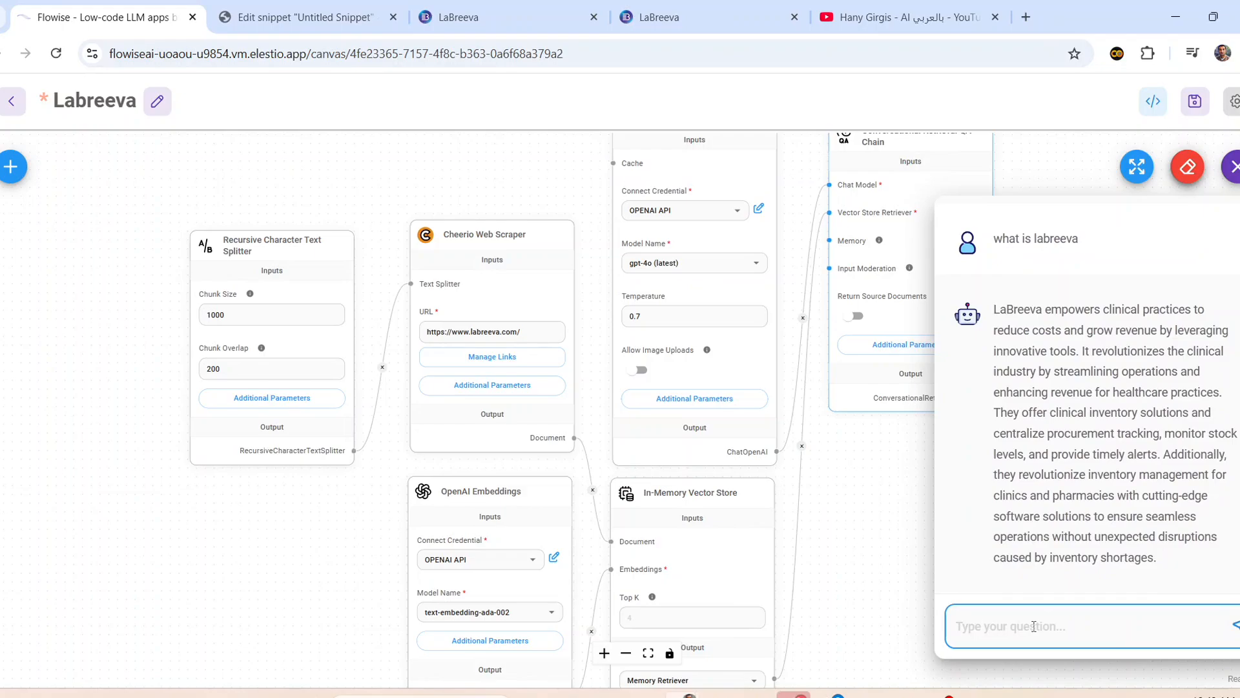
{"action": "type", "text": "how to contact them"}
{"action": "key", "text": "Return"}
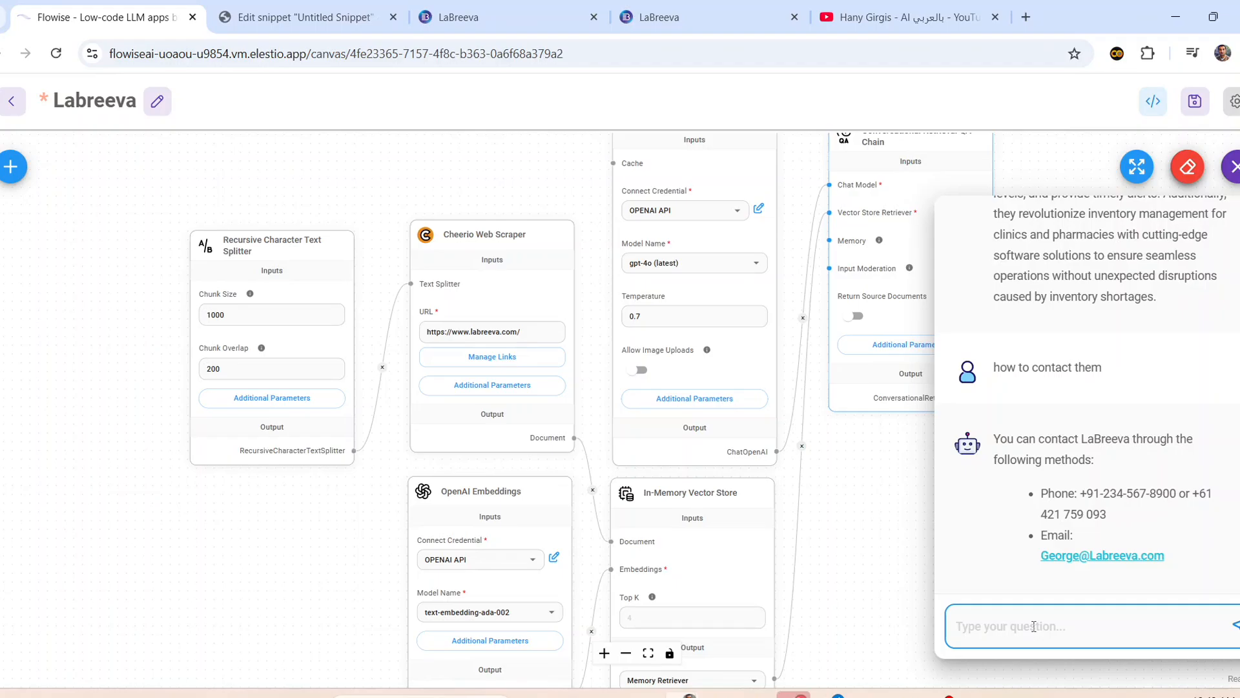
{"action": "left_click", "coordinate": [1119, 146]}
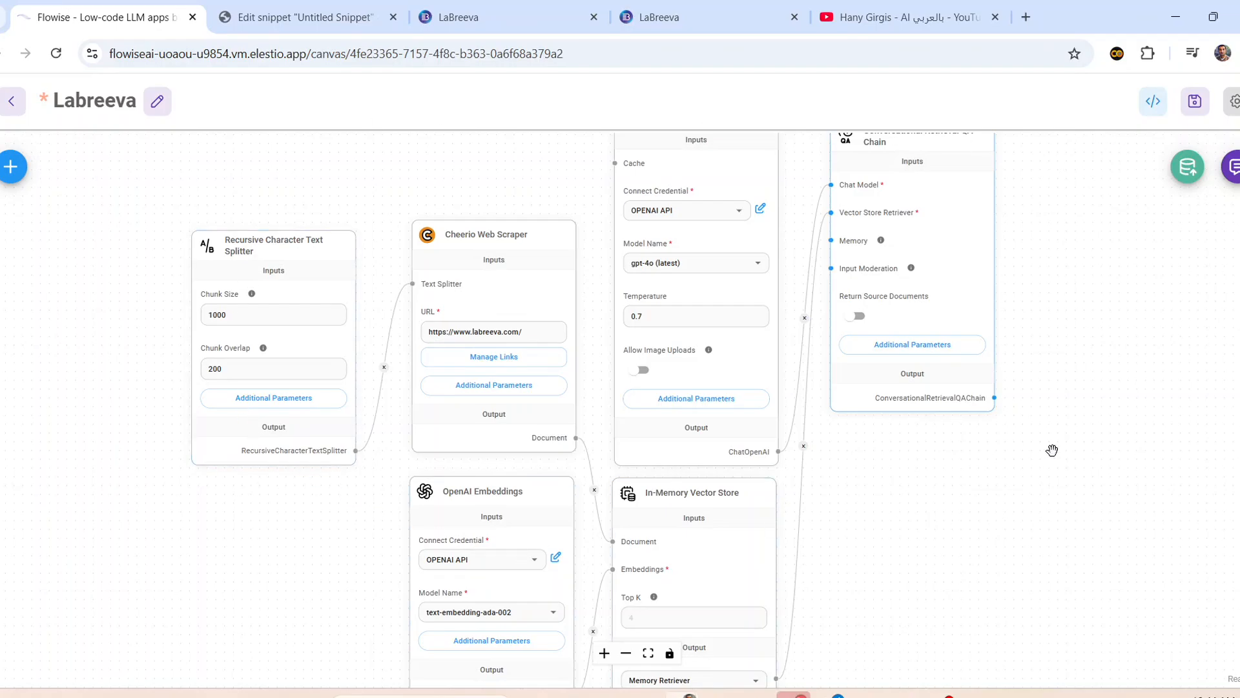
- Copy the Popup Html embed script of the Labreeva chatflow with No Authorization
{"action": "mouse_move", "coordinate": [878, 155]}
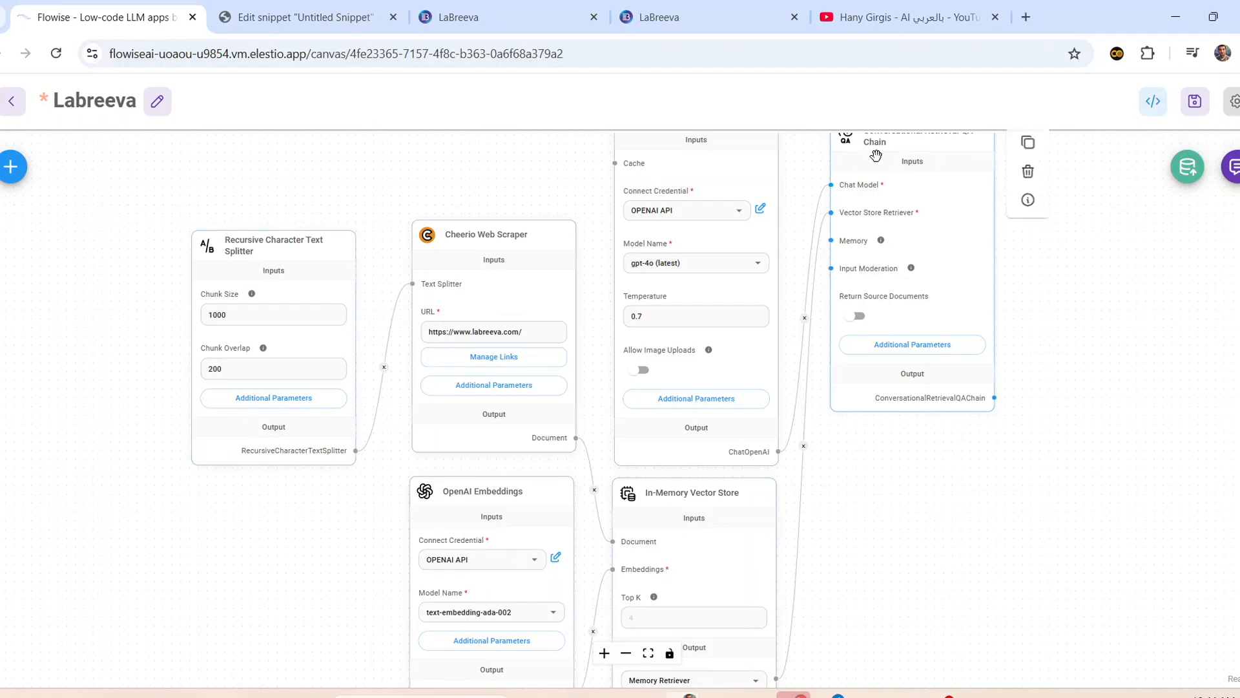
{"action": "left_click", "coordinate": [1153, 103]}
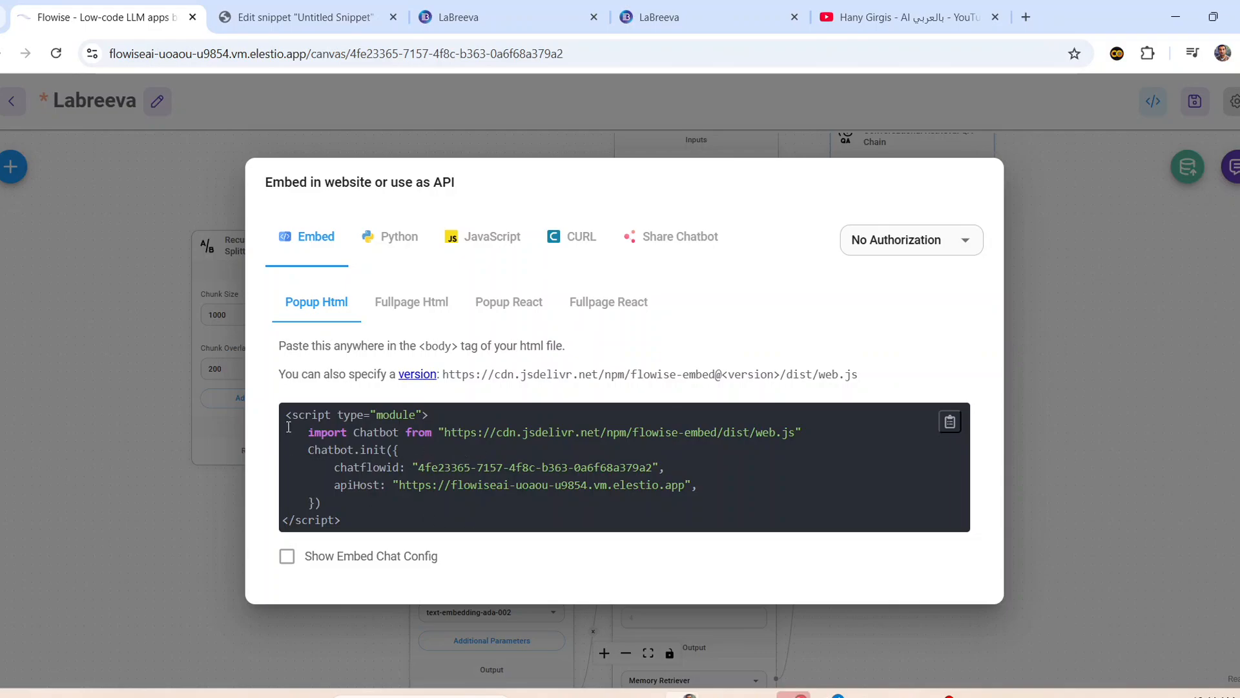
{"action": "left_click_drag", "start_coordinate": [285, 416], "coordinate": [390, 519]}
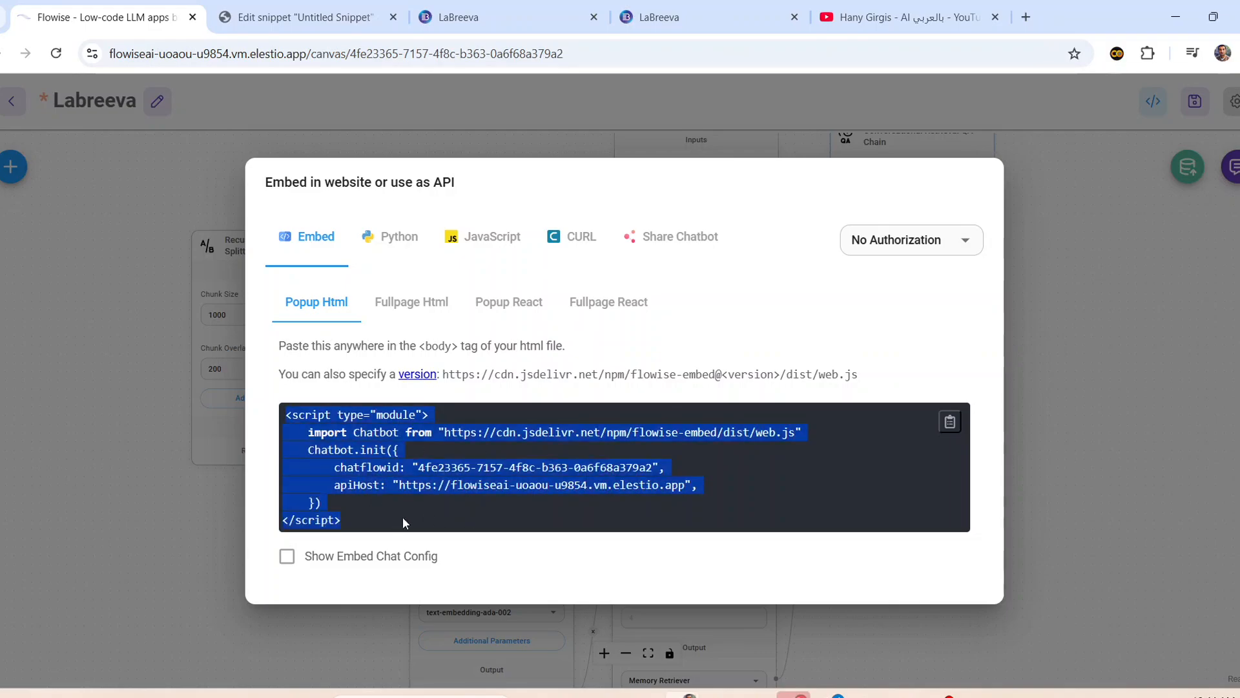
{"action": "left_click", "coordinate": [949, 422]}
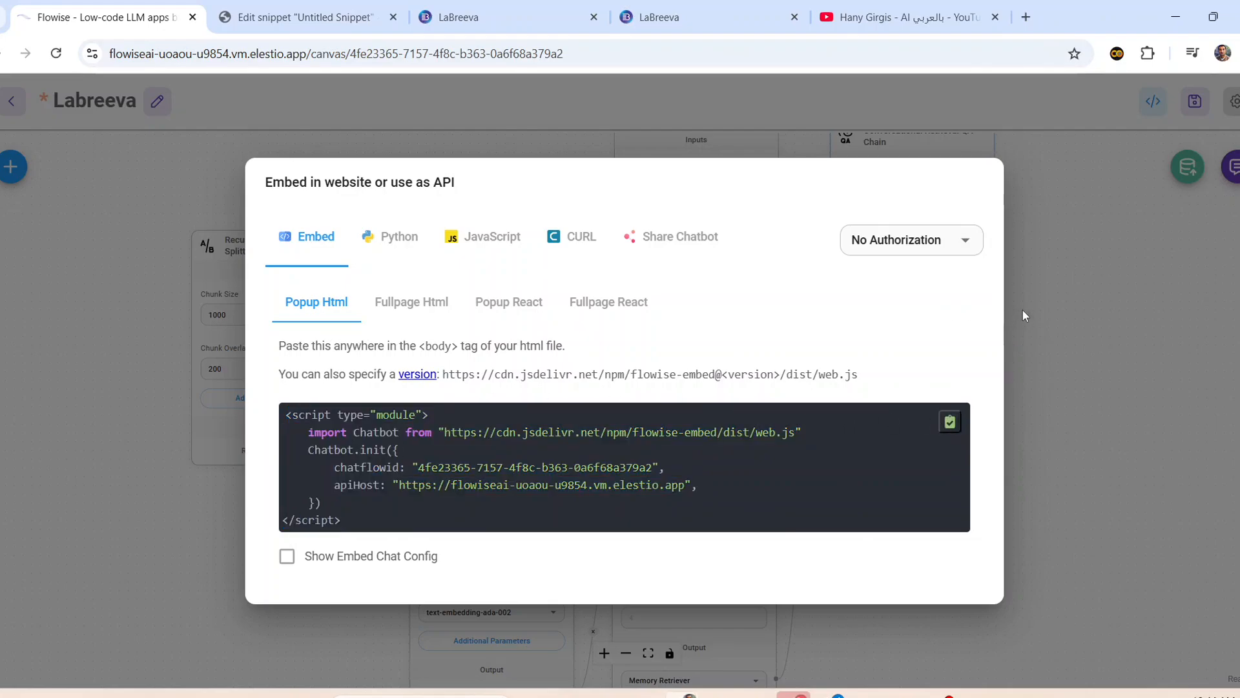
{"action": "left_click", "coordinate": [1044, 307]}
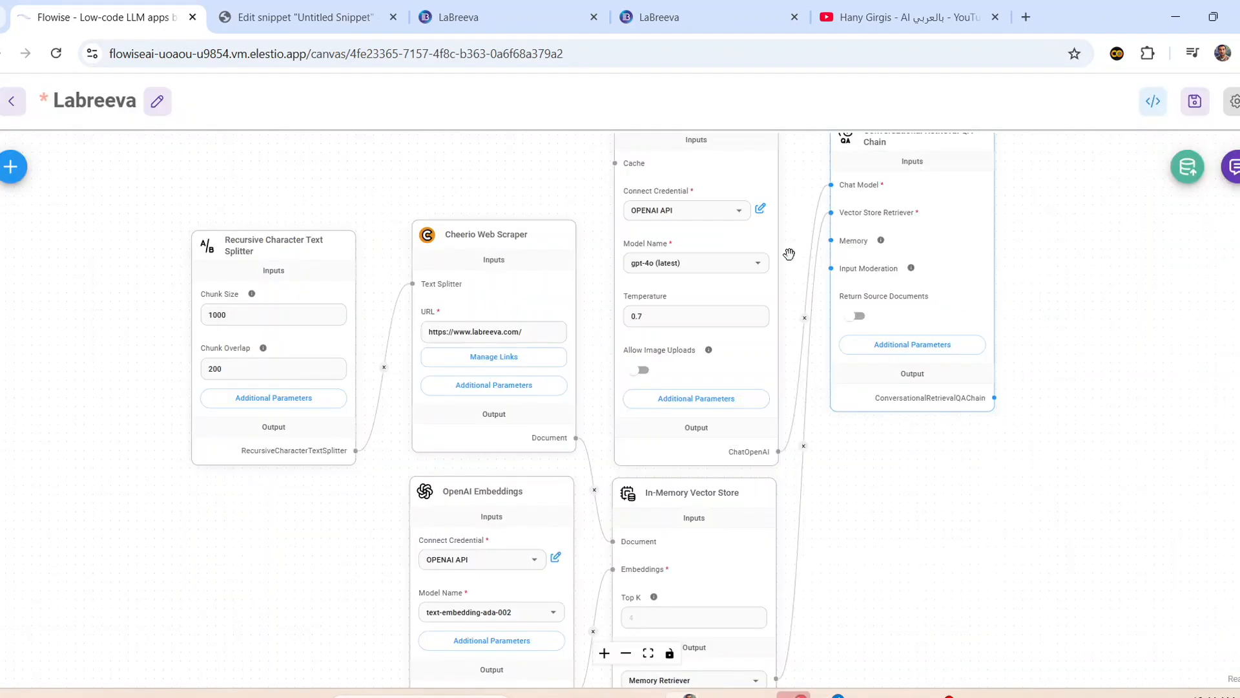
- Switch to the LaBreeva site's WordPress dashboard and search the plugins available to add for "wpcode"
{"action": "left_click", "coordinate": [488, 11]}
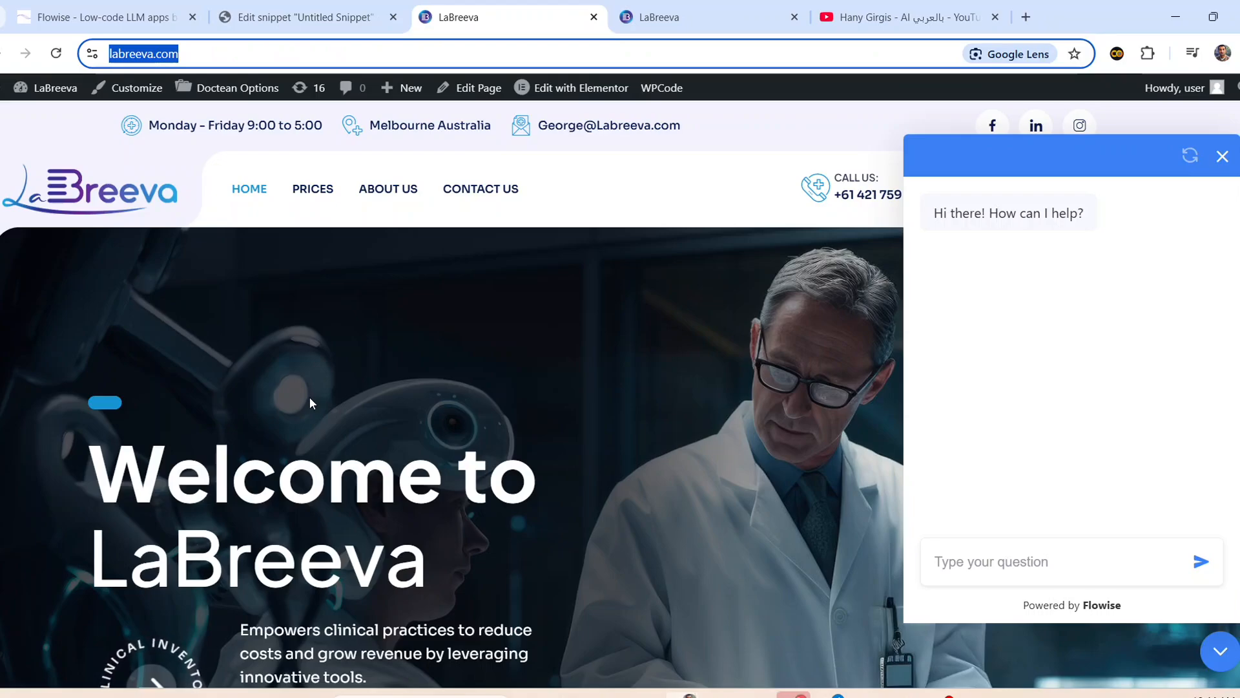
{"action": "left_click", "coordinate": [299, 294]}
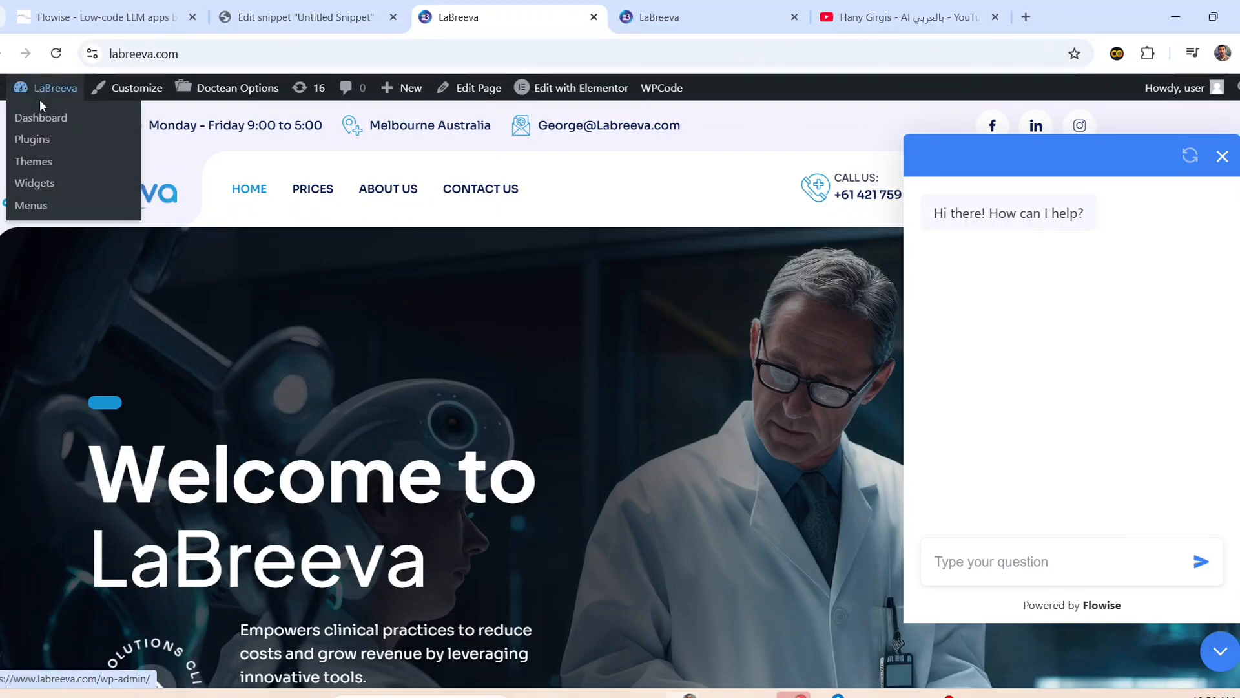
{"action": "left_click", "coordinate": [30, 117]}
{"action": "mouse_move", "coordinate": [29, 408]}
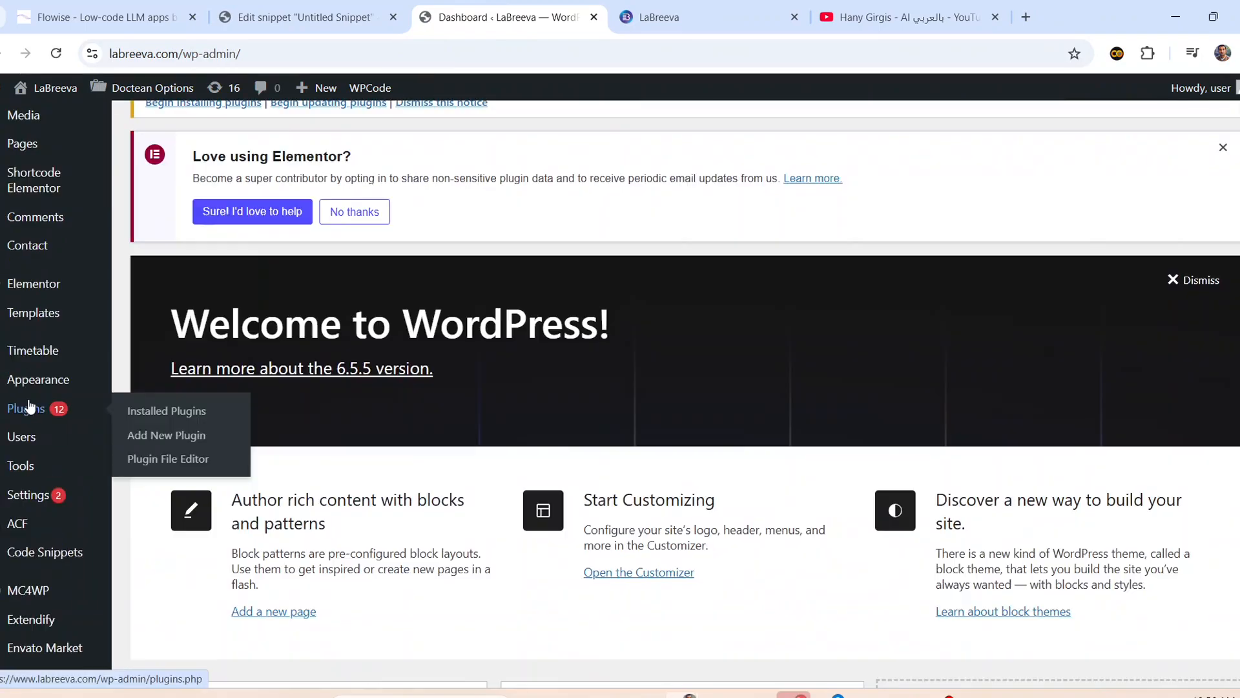
{"action": "left_click", "coordinate": [168, 434]}
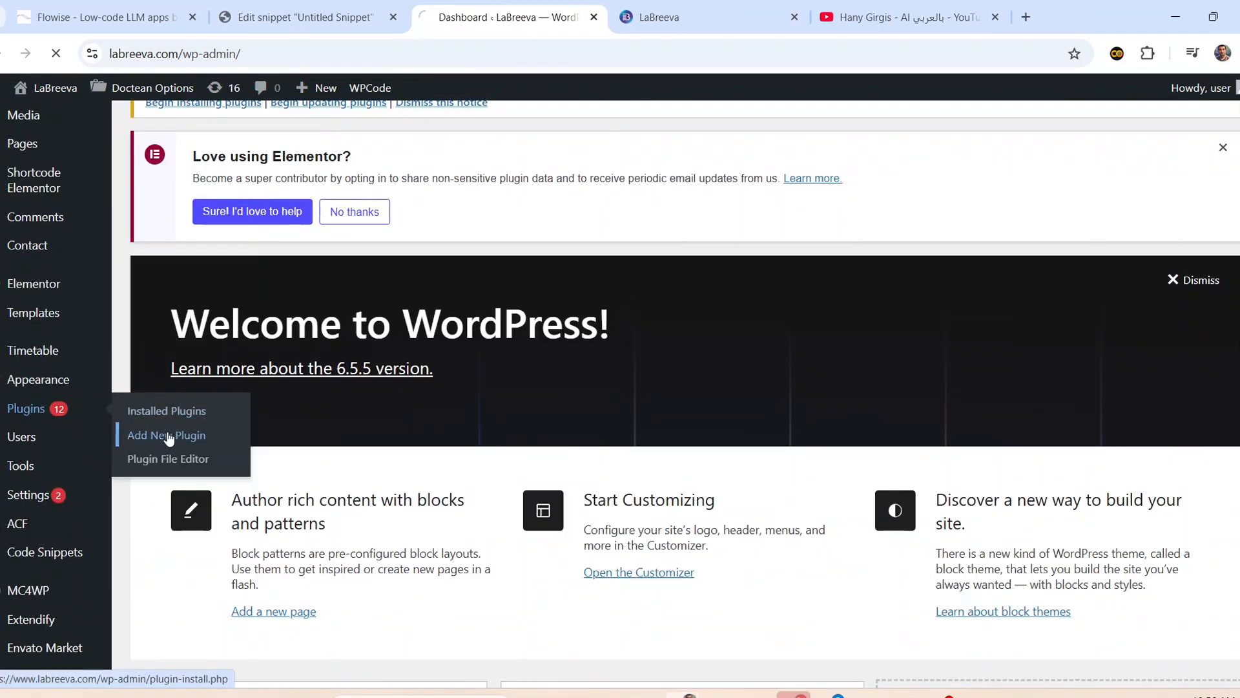
{"action": "left_click", "coordinate": [1067, 408]}
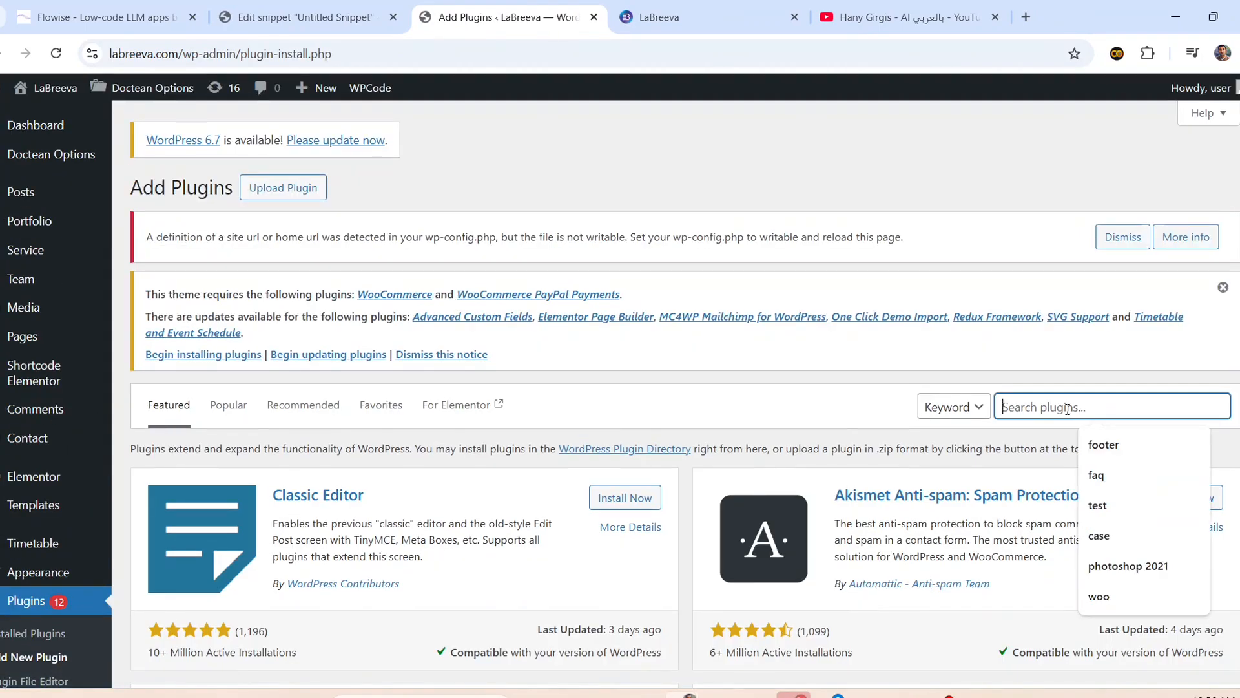
{"action": "type", "text": "wpcode"}
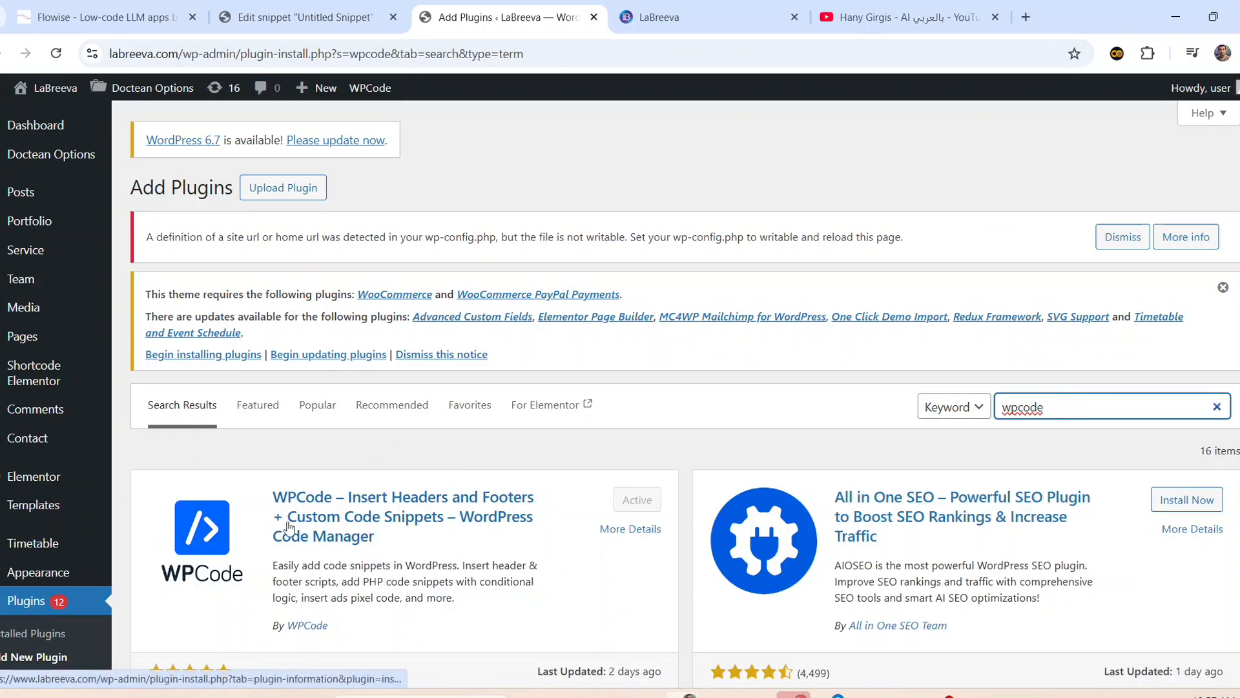
{"action": "left_click", "coordinate": [646, 505]}
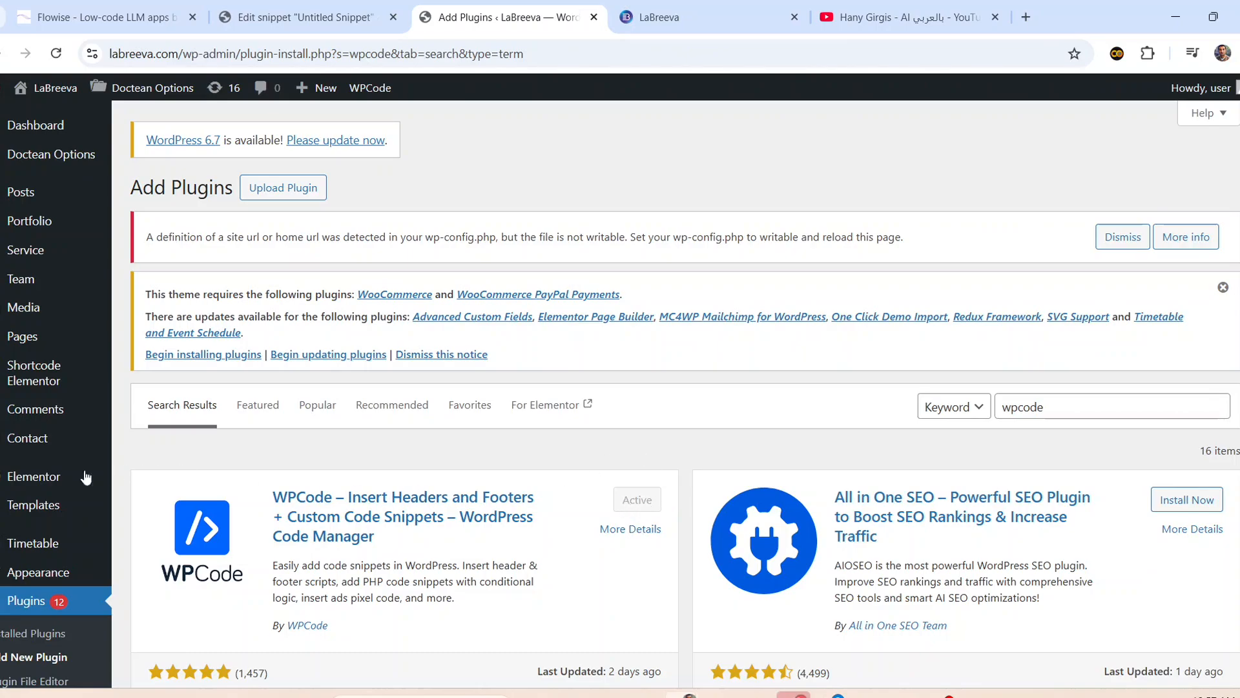
- Find WPCode Lite among the installed plugins and open its code snippets list
{"action": "mouse_move", "coordinate": [23, 453]}
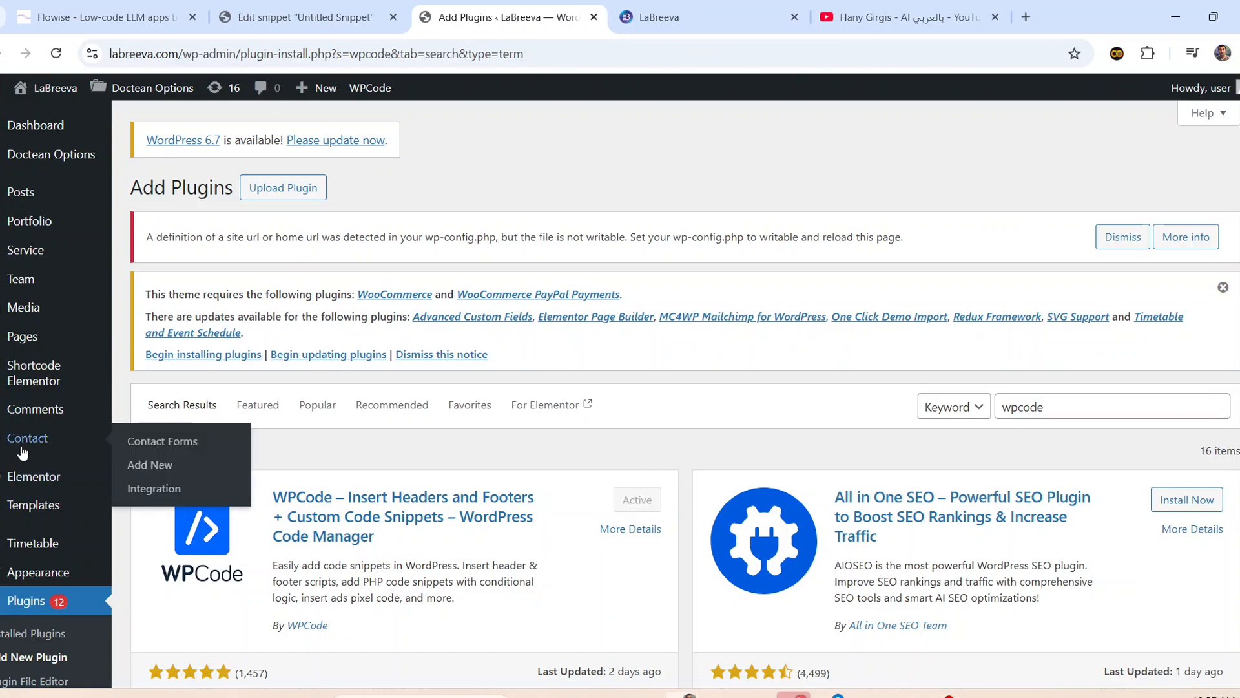
{"action": "left_click", "coordinate": [35, 633]}
{"action": "scroll", "coordinate": [503, 463], "scroll_direction": "down", "scroll_amount": 15}
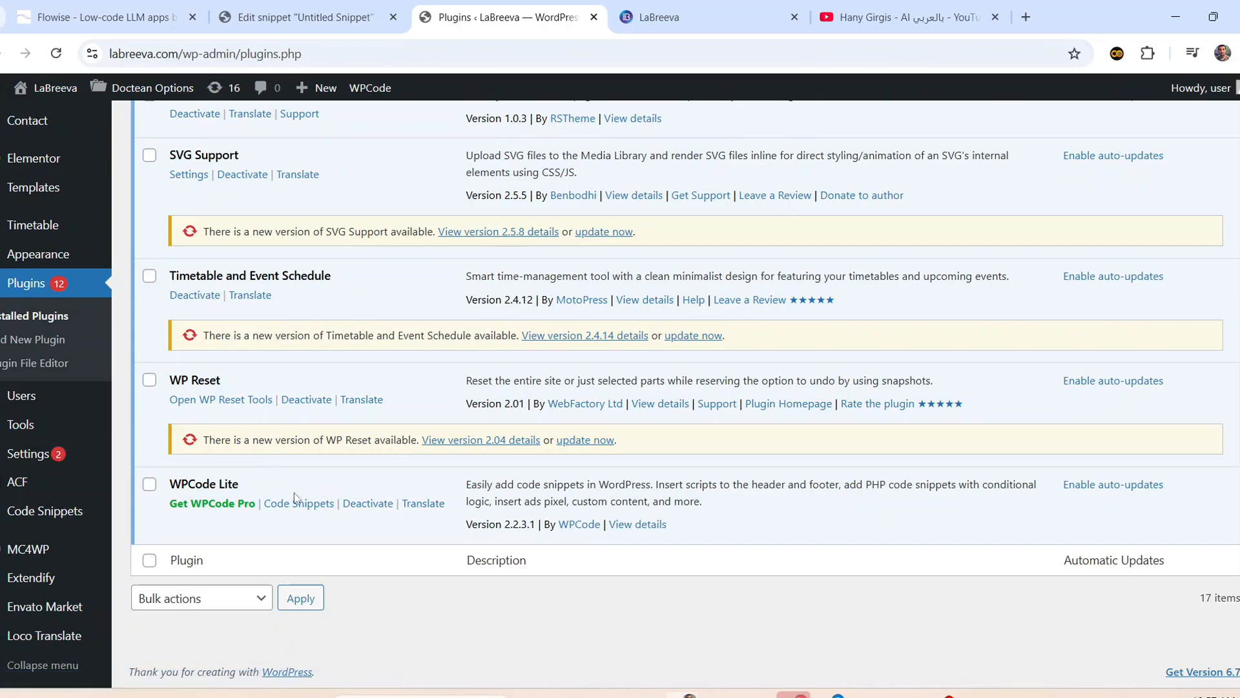
{"action": "left_click", "coordinate": [298, 508]}
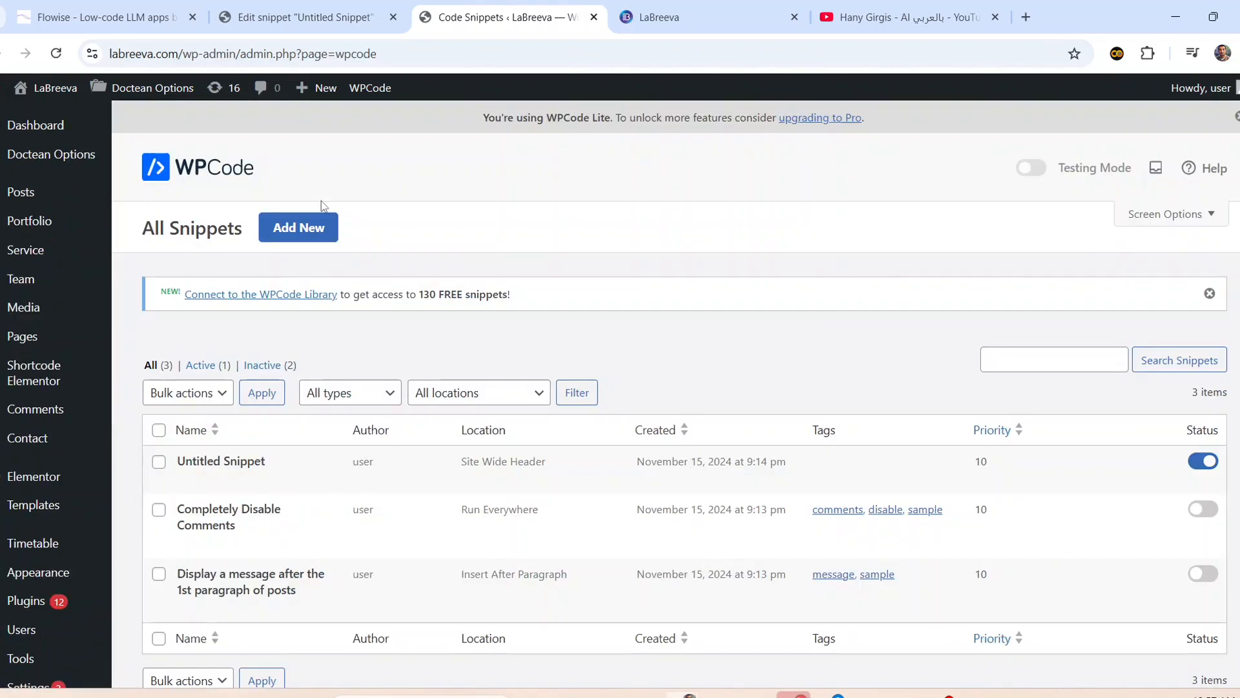
- Add a new custom HTML snippet in WPCode and paste the copied Flowise embed script into its code
{"action": "left_click", "coordinate": [310, 225]}
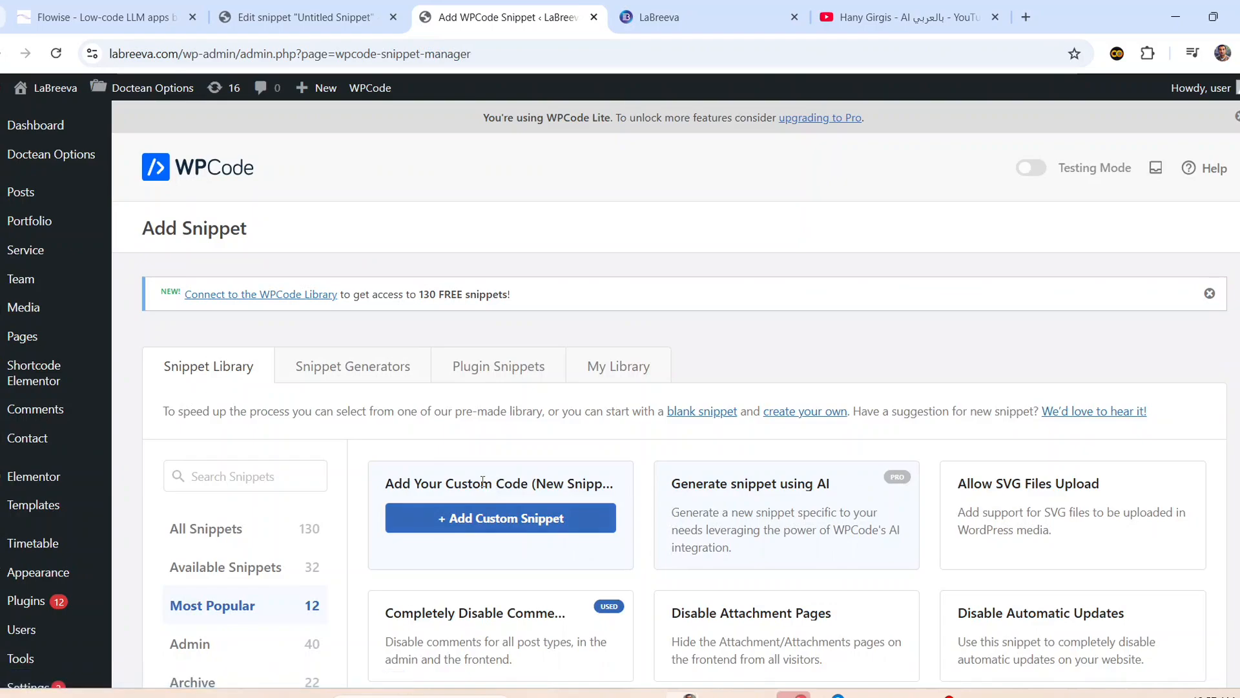
{"action": "left_click", "coordinate": [471, 517]}
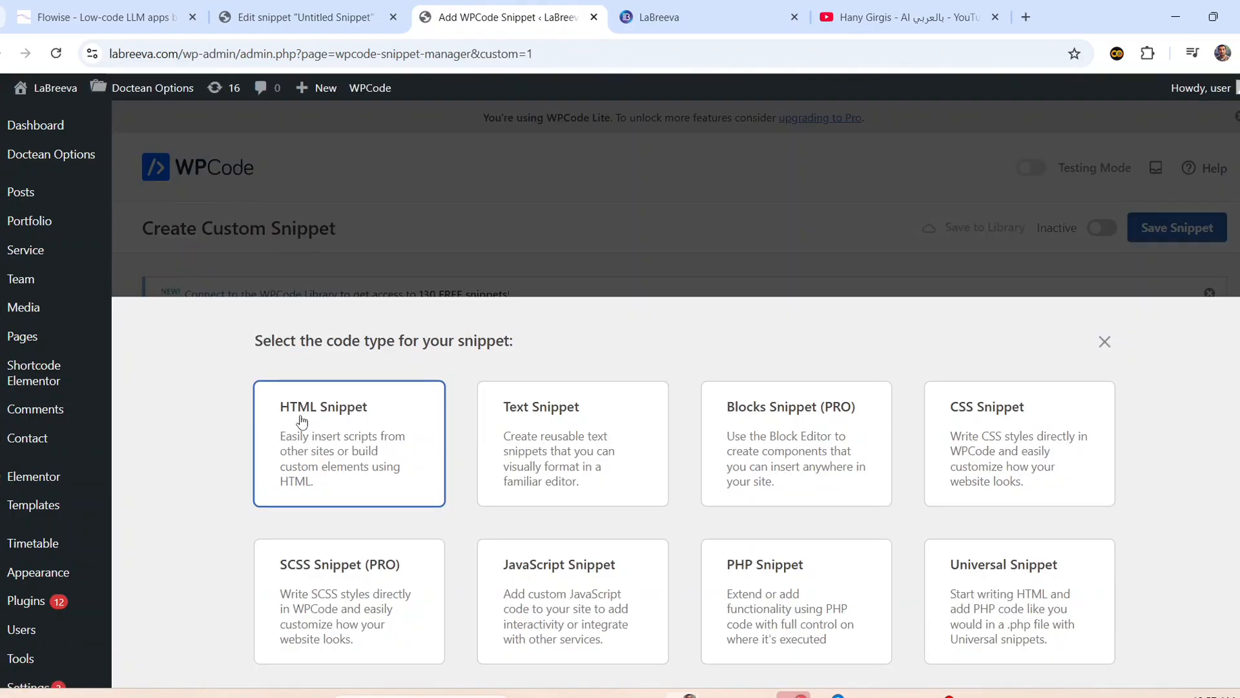
{"action": "left_click", "coordinate": [369, 417]}
{"action": "left_click", "coordinate": [262, 460]}
{"action": "key", "text": "ctrl+v"}
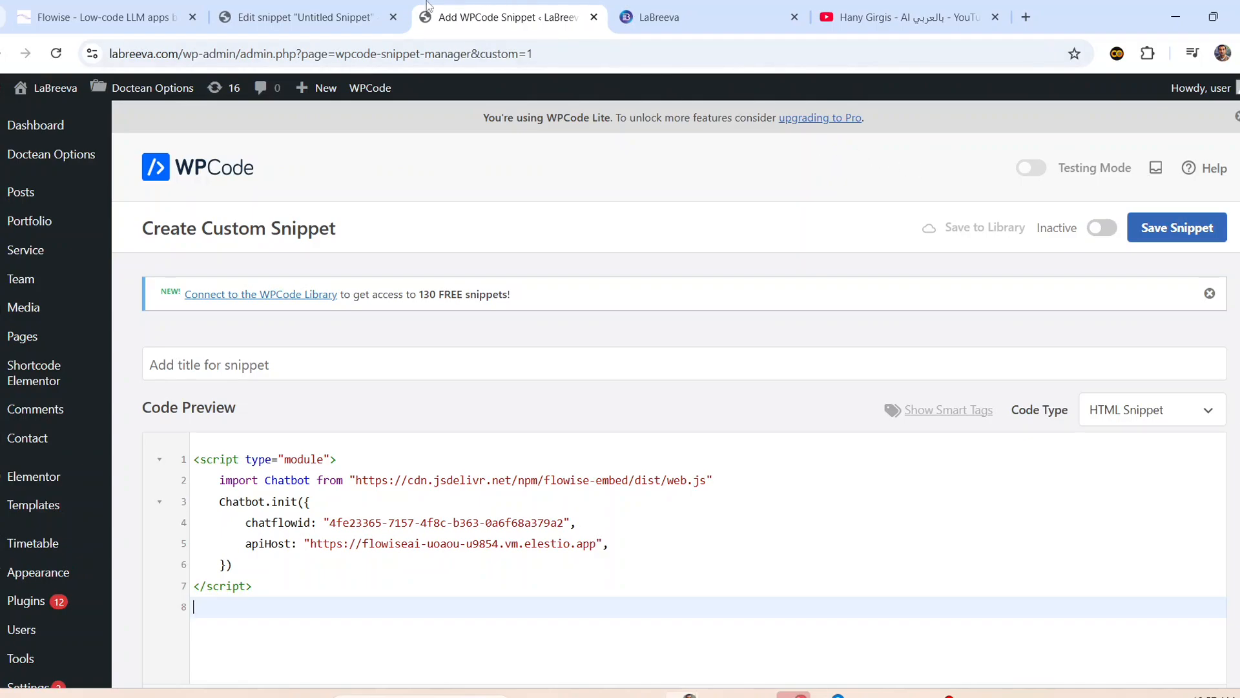
- Visit the live LaBreeva site from the existing snippet's page, open the chatbot popup and read through its conversation
{"action": "left_click", "coordinate": [316, 9]}
{"action": "mouse_move", "coordinate": [64, 88]}
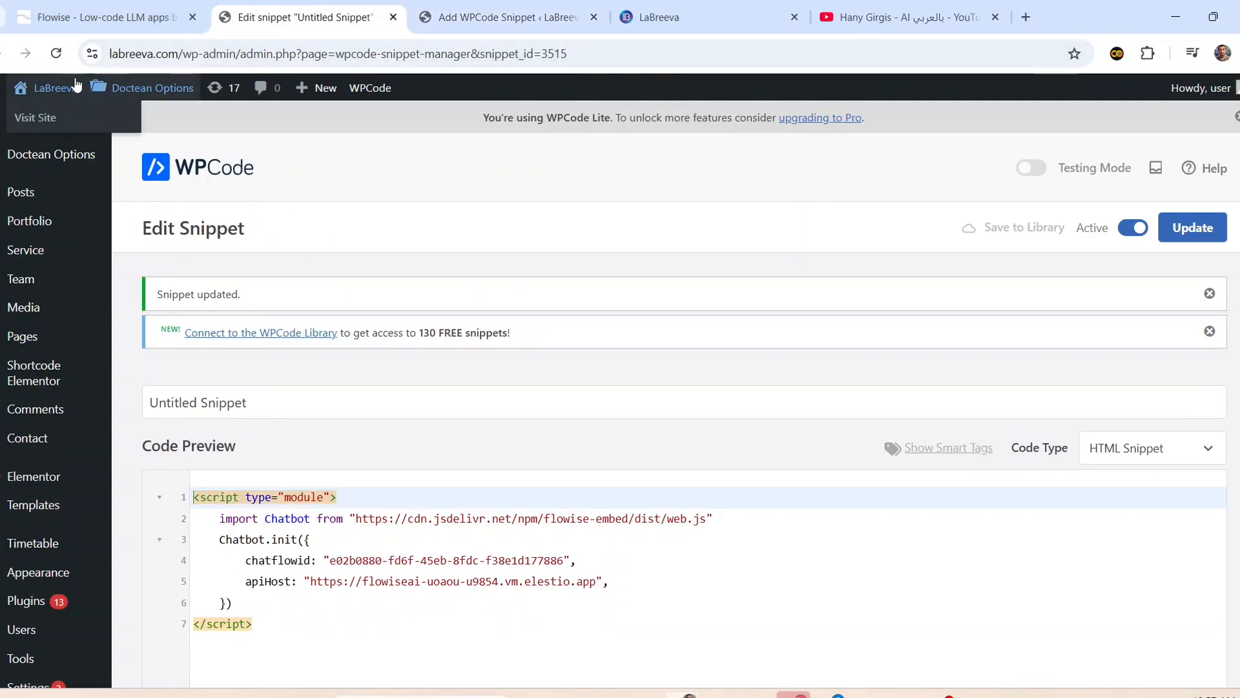
{"action": "left_click", "coordinate": [56, 123]}
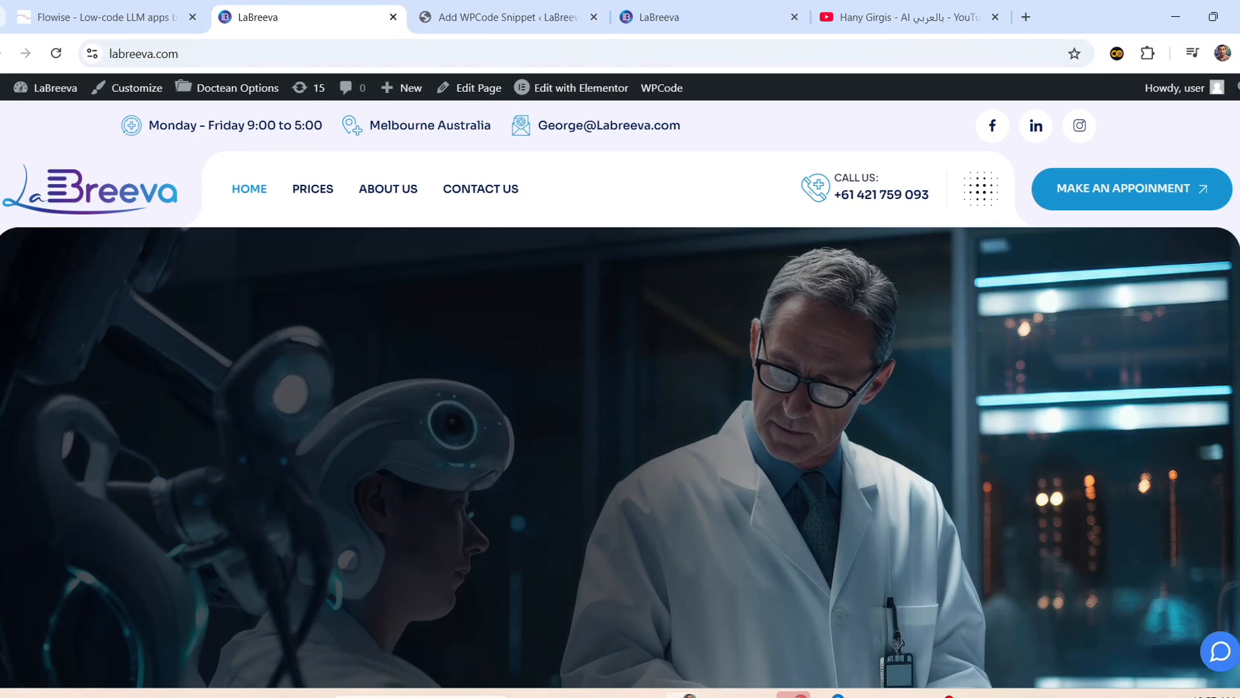
{"action": "left_click", "coordinate": [1221, 657]}
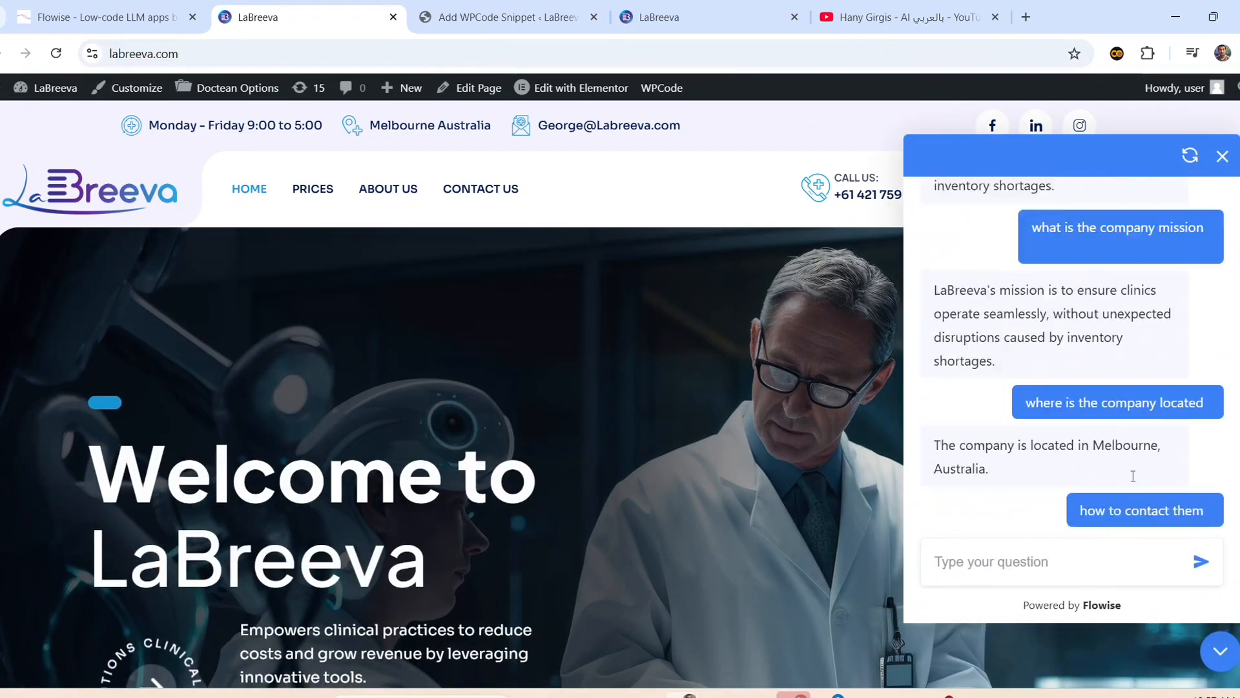
{"action": "scroll", "coordinate": [1138, 417], "scroll_direction": "up", "scroll_amount": 10}
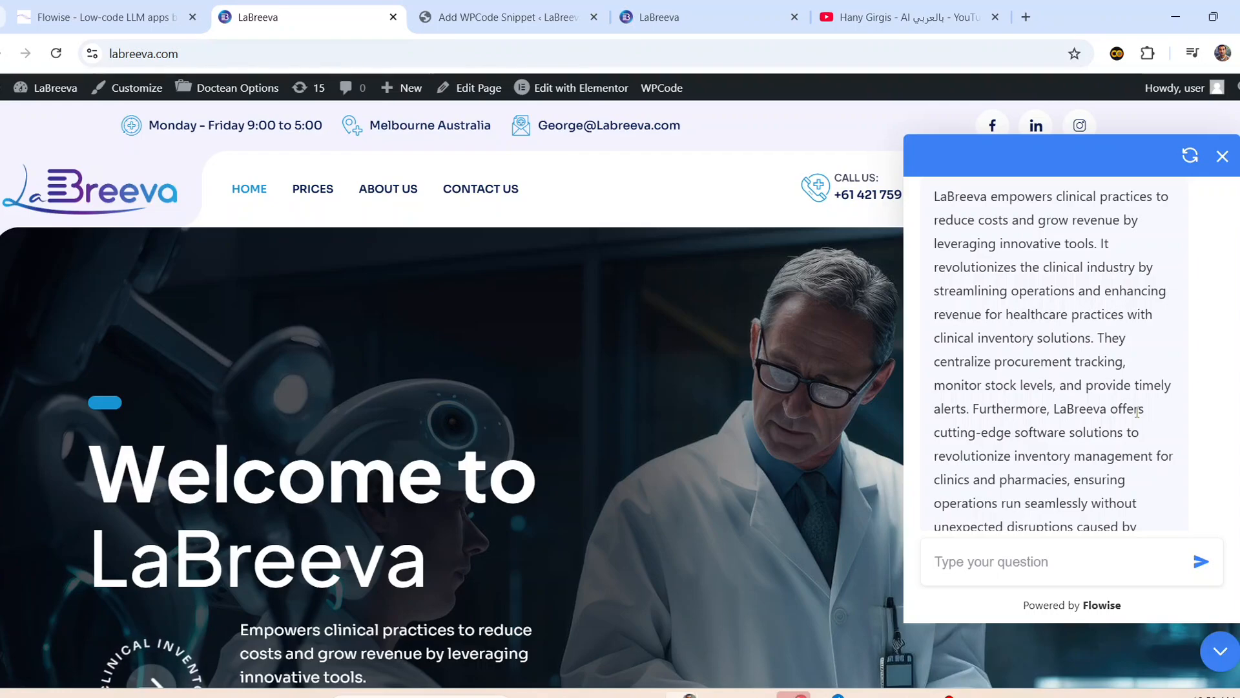
{"action": "scroll", "coordinate": [1137, 411], "scroll_direction": "down", "scroll_amount": 5}
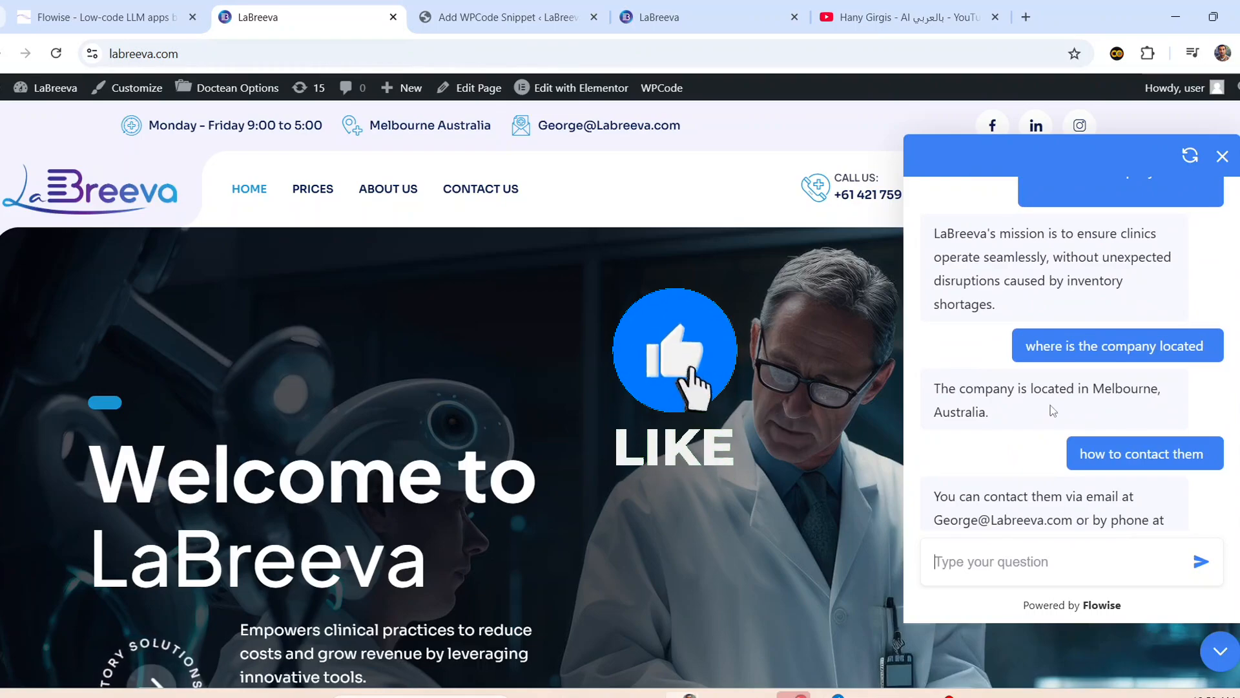
{"action": "left_click", "coordinate": [219, 54]}
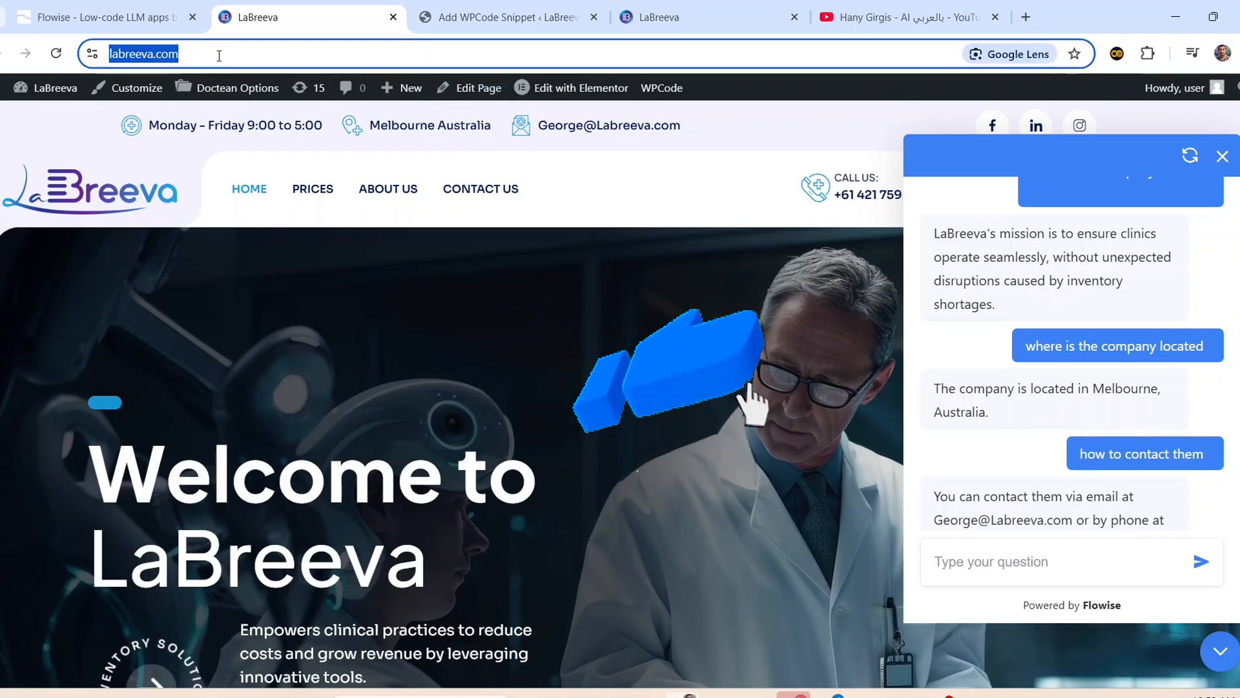